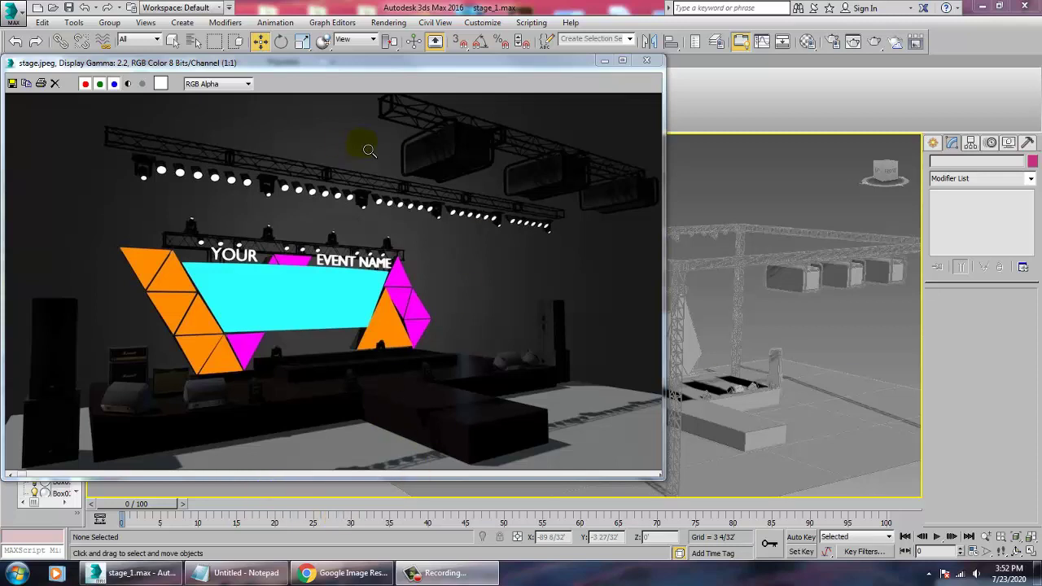
Step: Set the renderer to V-Ray Adv 3.30.05 in Render Setup
left_click_drag(407, 64, 294, 54)
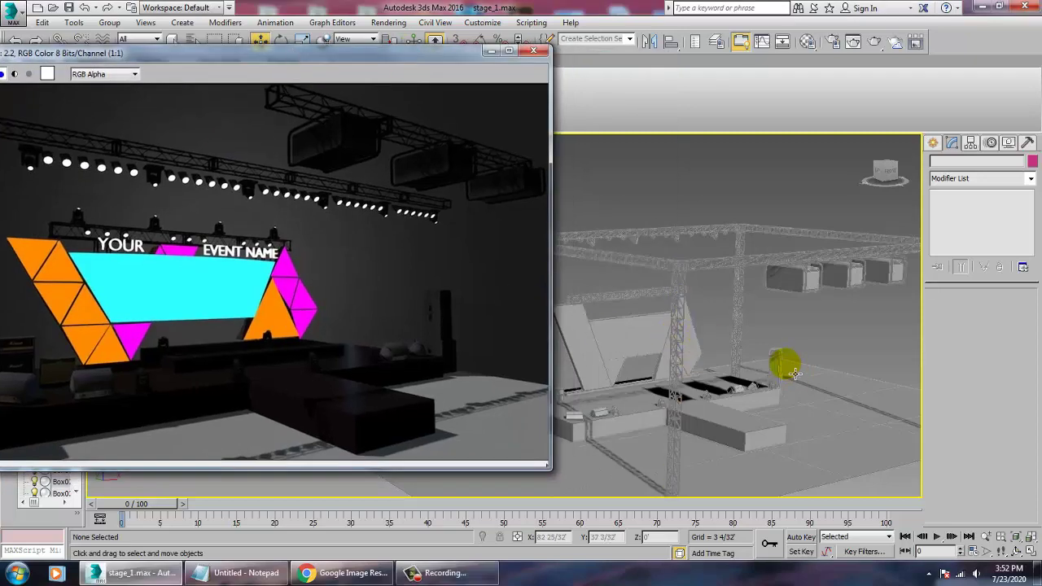
middle_click_drag(779, 366, 746, 413, "alt")
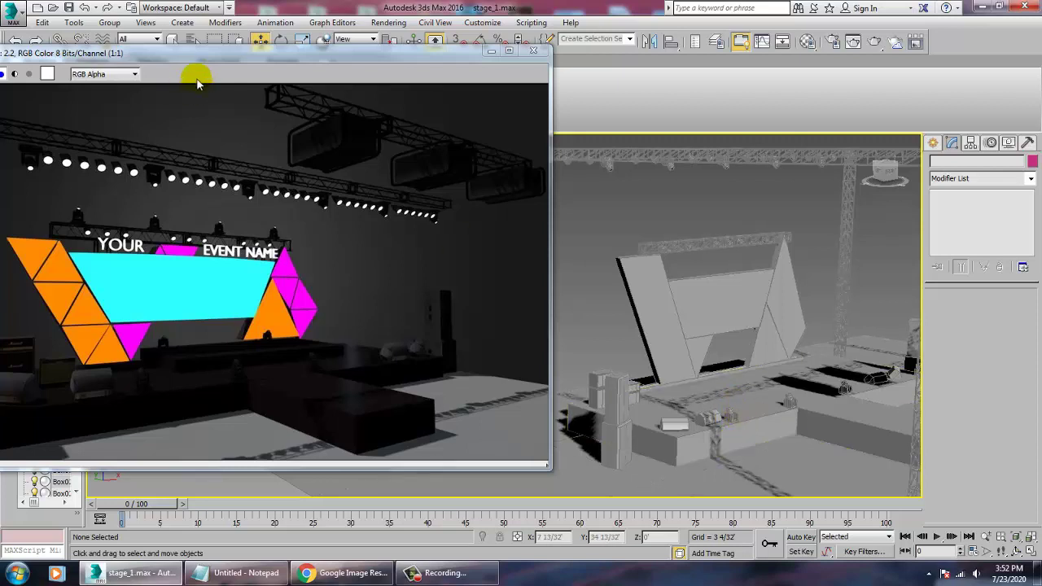
left_click(388, 22)
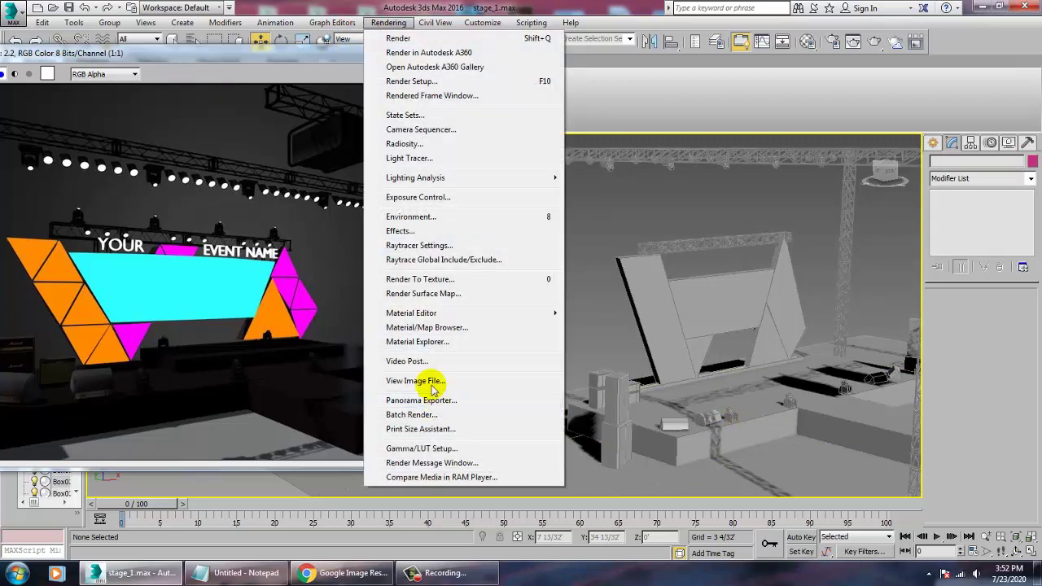
left_click(424, 81)
left_click(677, 110)
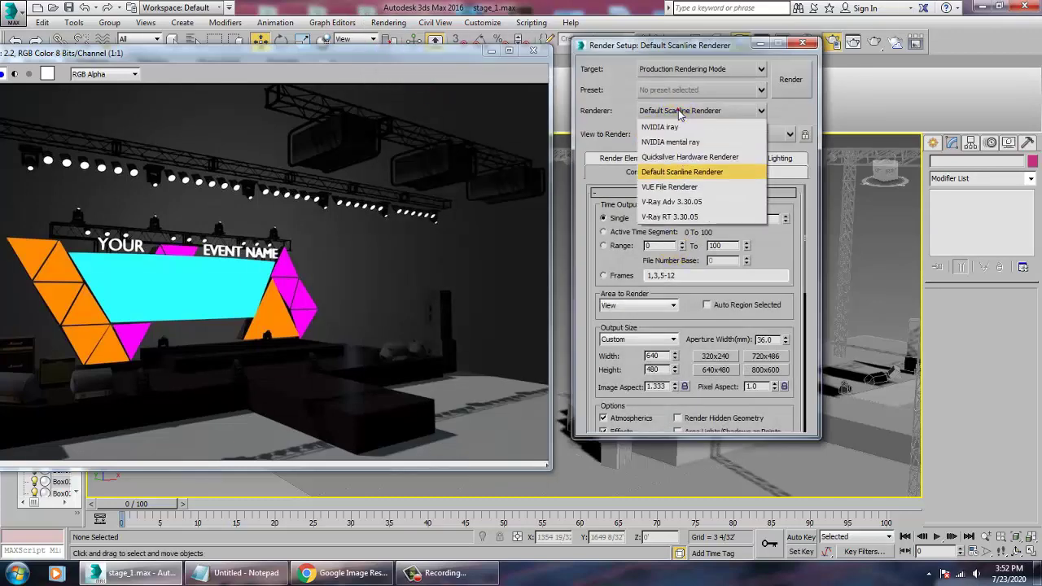
left_click(687, 203)
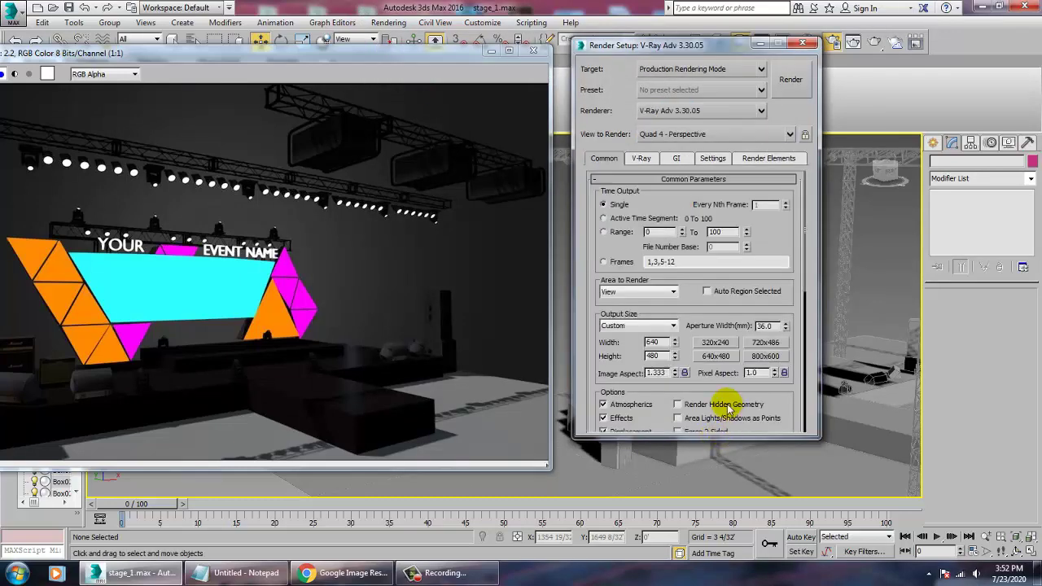
Step: Enable Force 2-Sided and set the render output size to HDTV (video) at 1920 × 1080
scroll(721, 395, "down", 3)
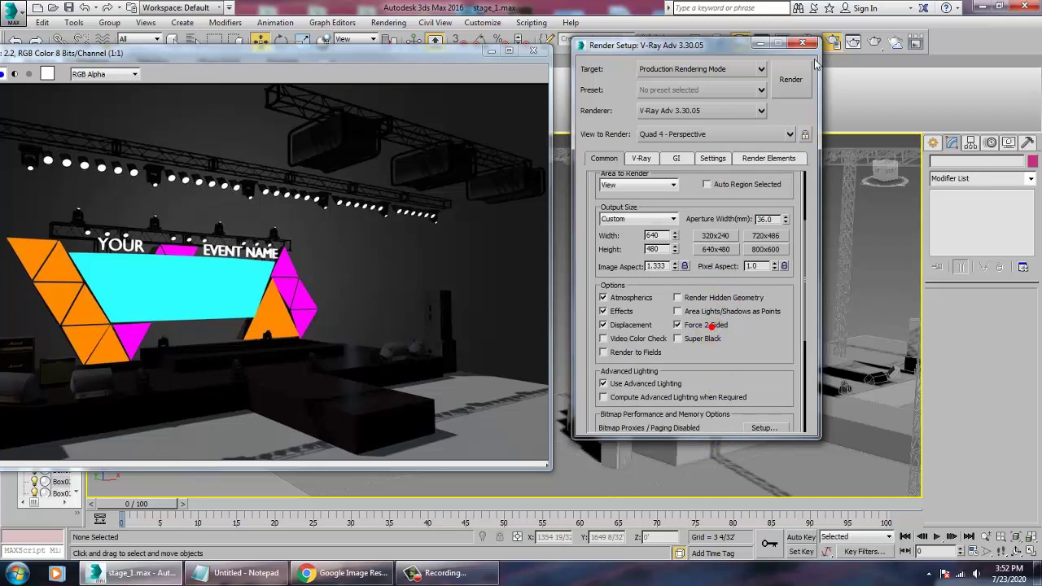
left_click(641, 219)
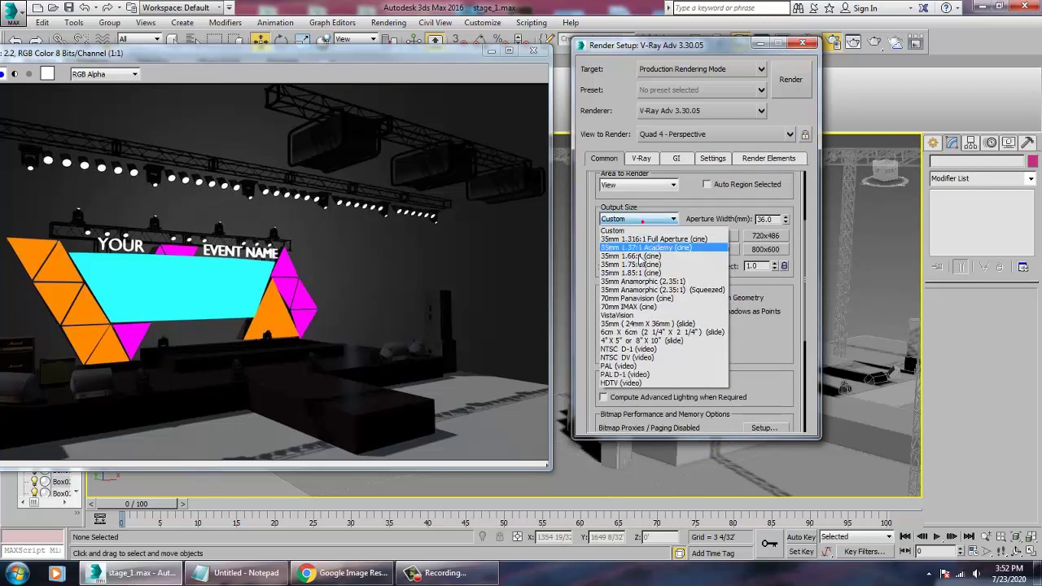
left_click(636, 383)
left_click(804, 42)
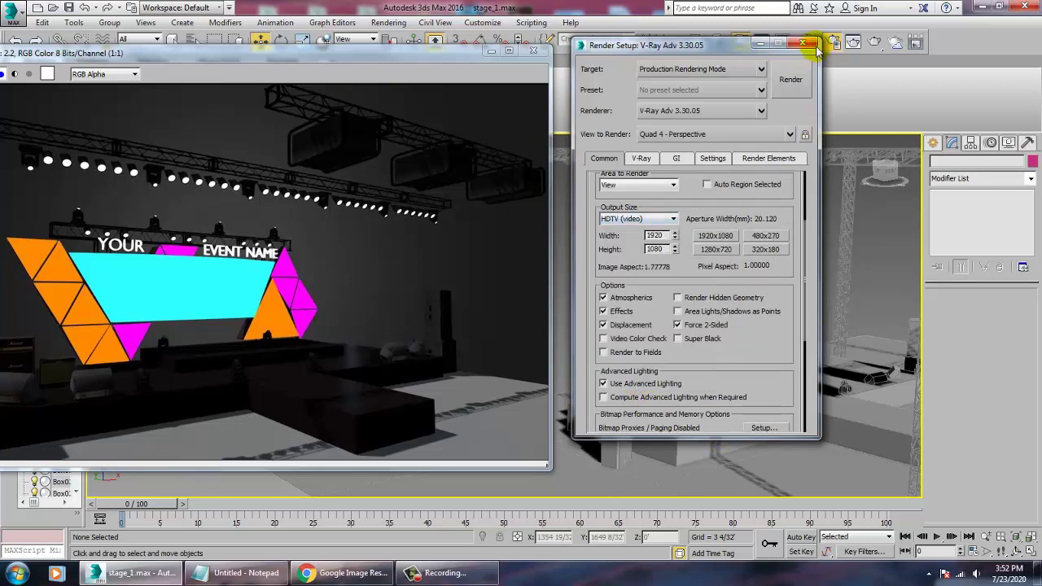
Step: Select the stage platform and open the Material Editor in Slate mode
left_click(692, 450)
middle_click_drag(700, 456, 730, 419, "alt")
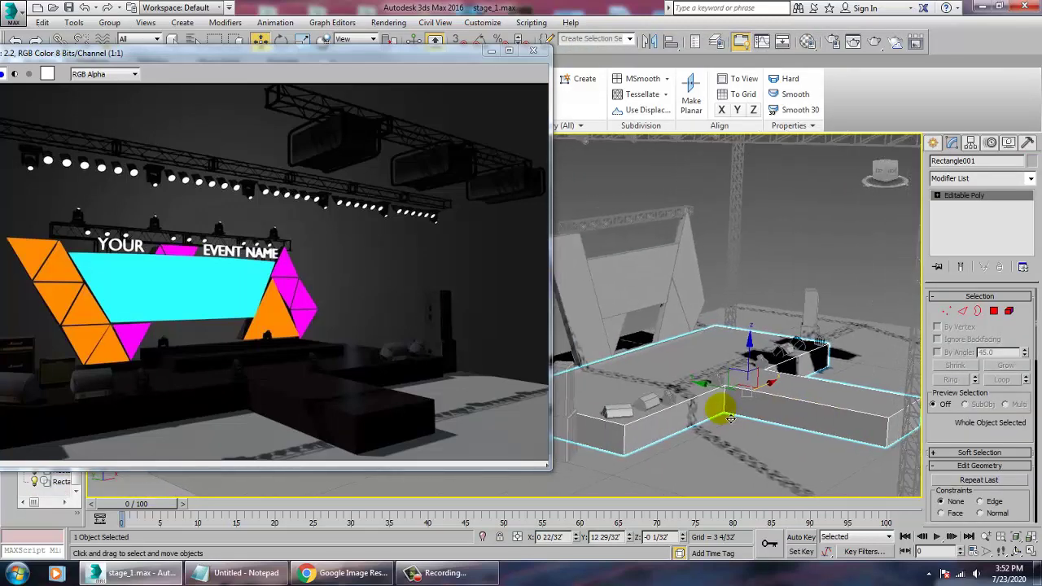
key("m")
left_click(137, 298)
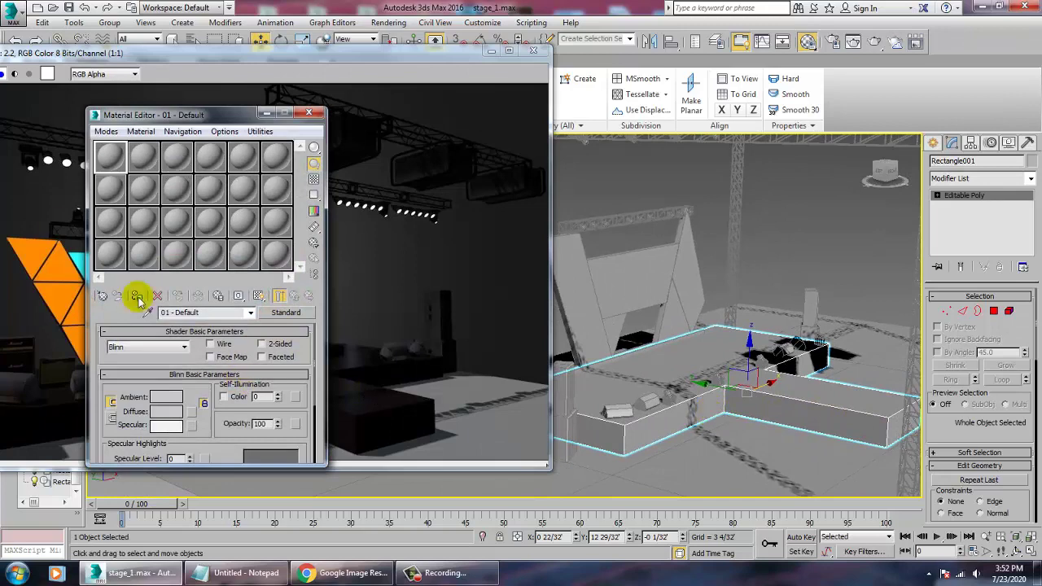
left_click(106, 132)
left_click(122, 161)
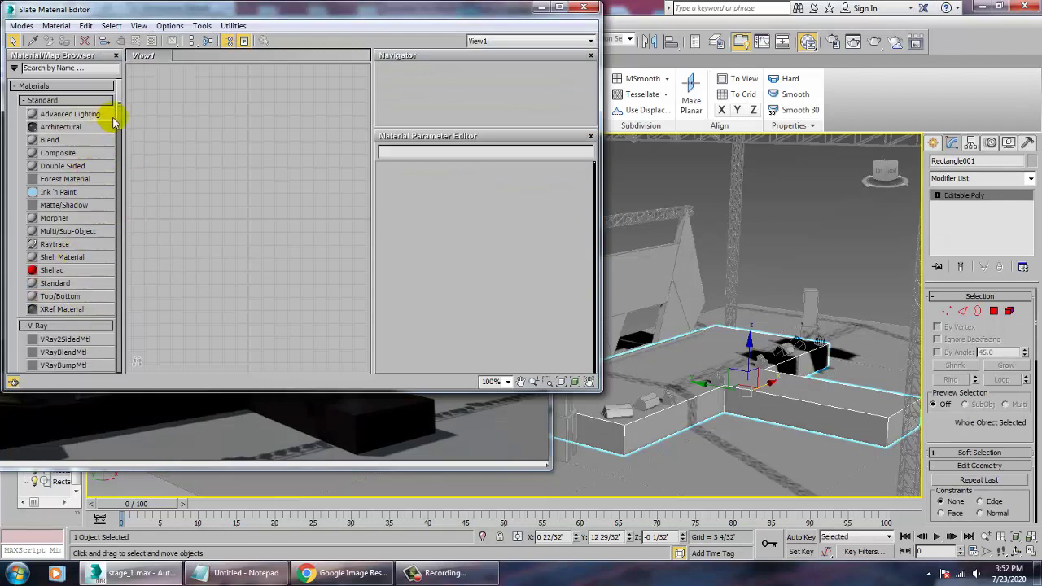
Step: Add a VRayMtl node to the material view and show its parameters
scroll(114, 122, "down", 5)
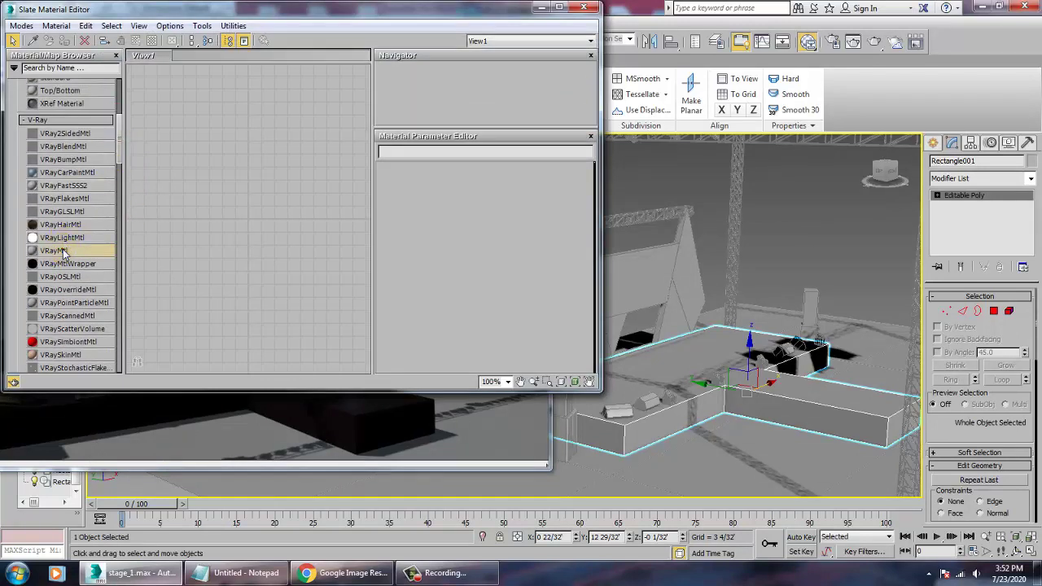
left_click_drag(279, 171, 277, 173)
double_click(216, 180)
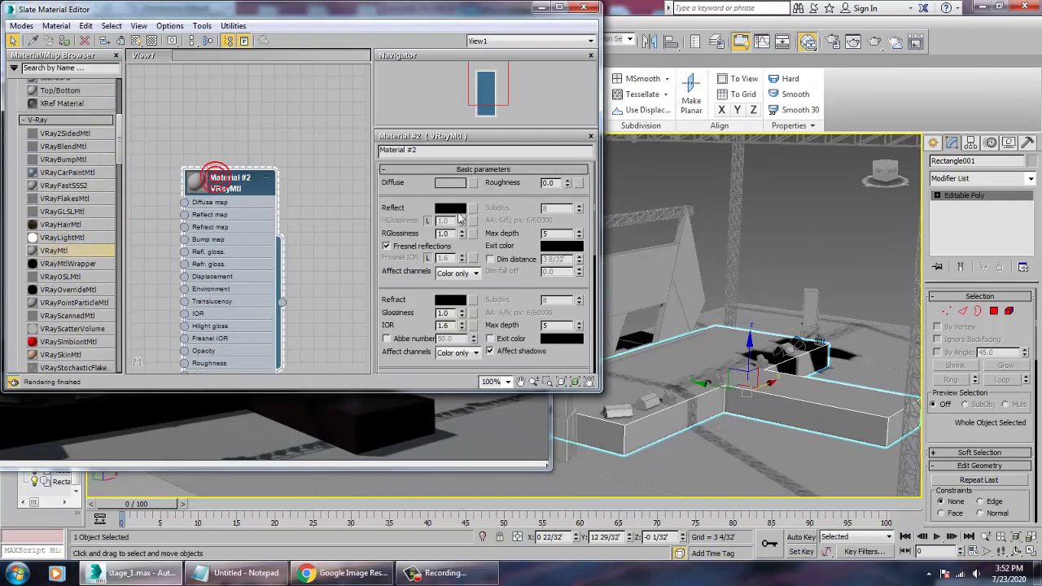
Step: Load the bitmap file images from the Desktop's stage folder as the VRayMtl's diffuse map
left_click(473, 183)
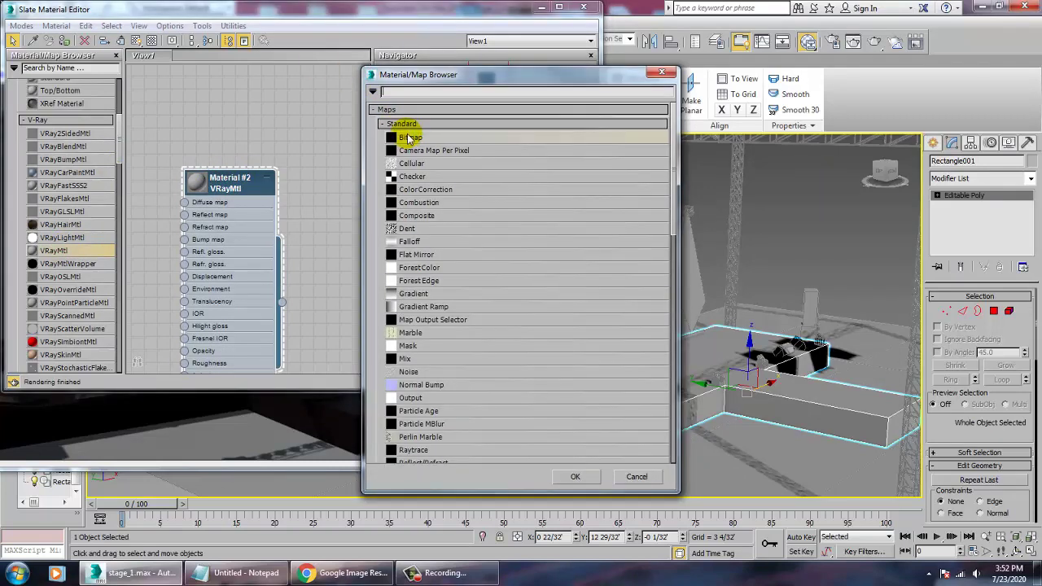
double_click(413, 139)
left_click(45, 123)
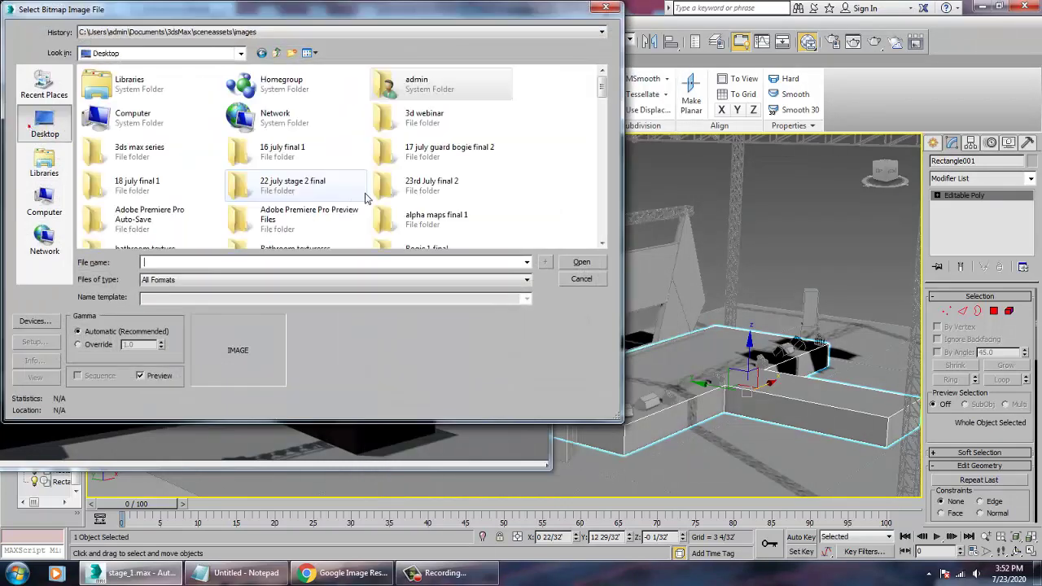
double_click(366, 196)
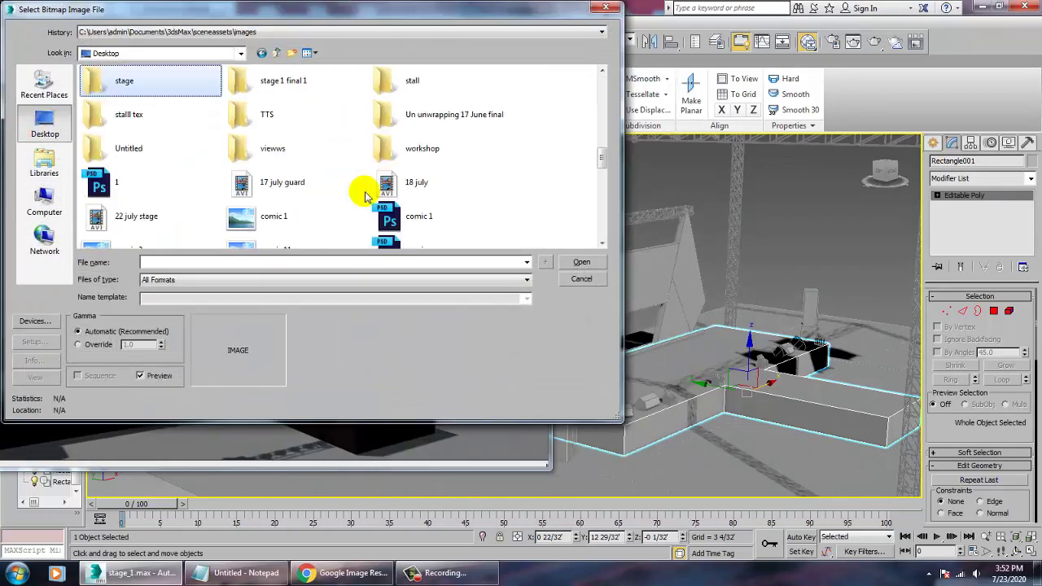
double_click(147, 96)
double_click(130, 98)
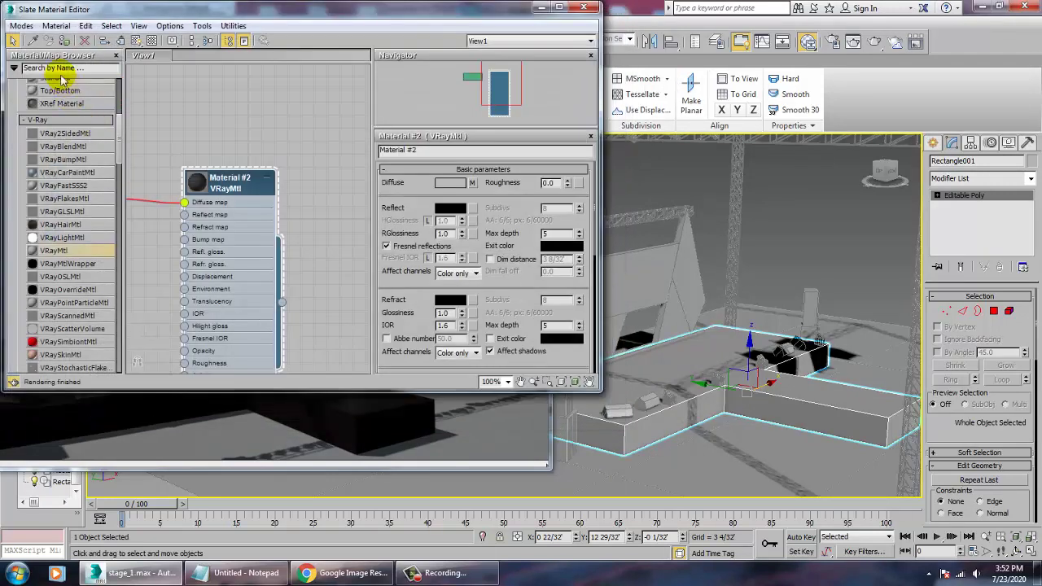
Step: Assign the V-Ray material to the stage platform and show it shaded in the viewport
left_click(65, 41)
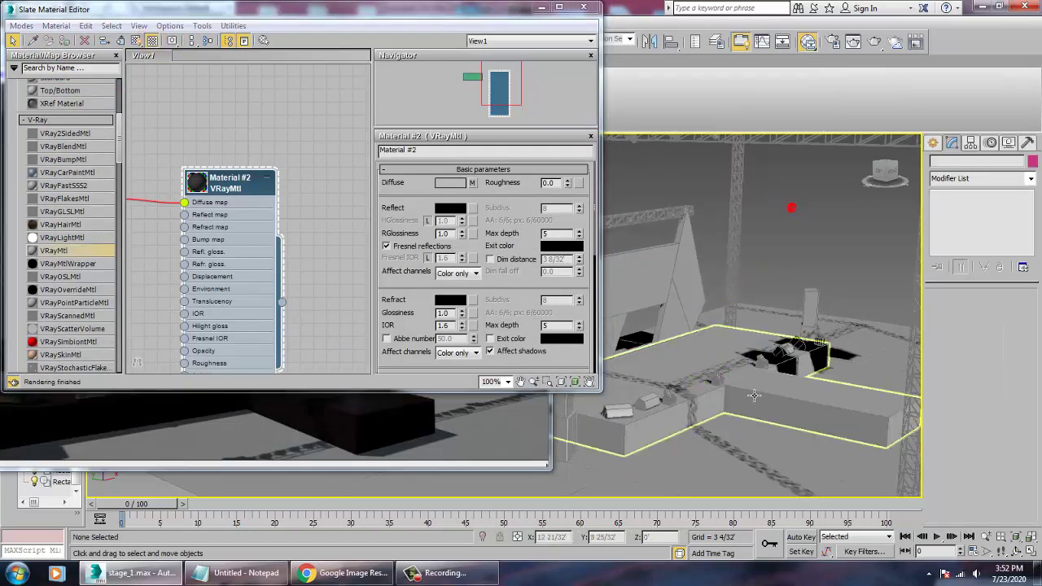
left_click(245, 177)
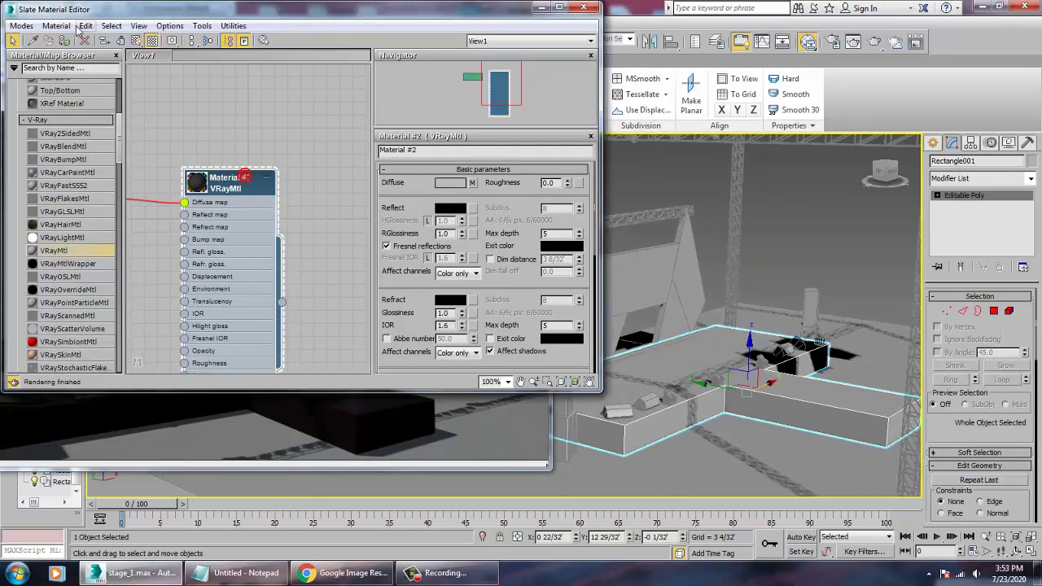
left_click(64, 39)
Step: Add a UVW Map modifier with Box mapping to the stage platform and check the material's viewport display
left_click(969, 179)
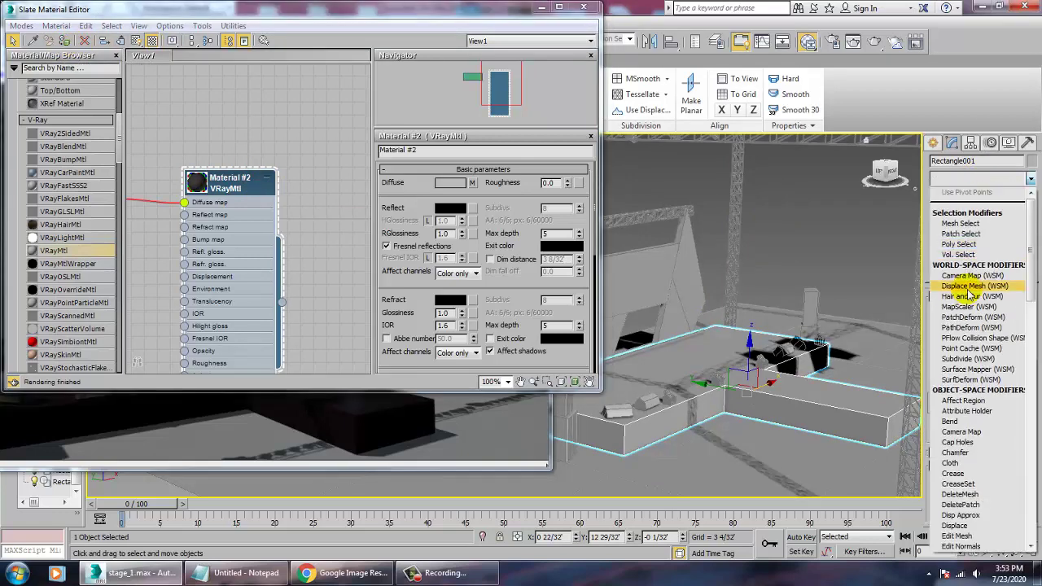
scroll(969, 293, "down", 5)
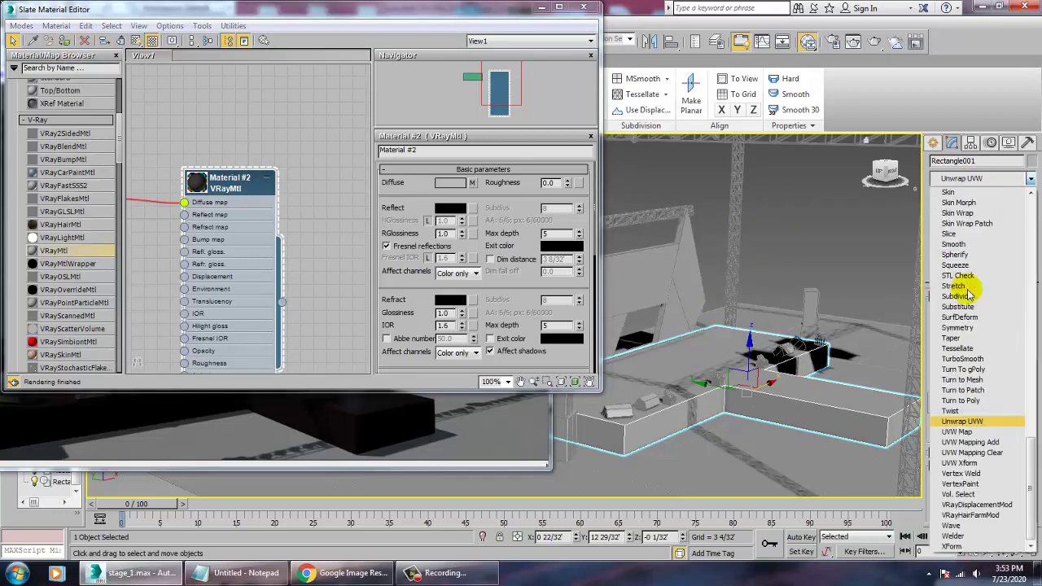
left_click(986, 428)
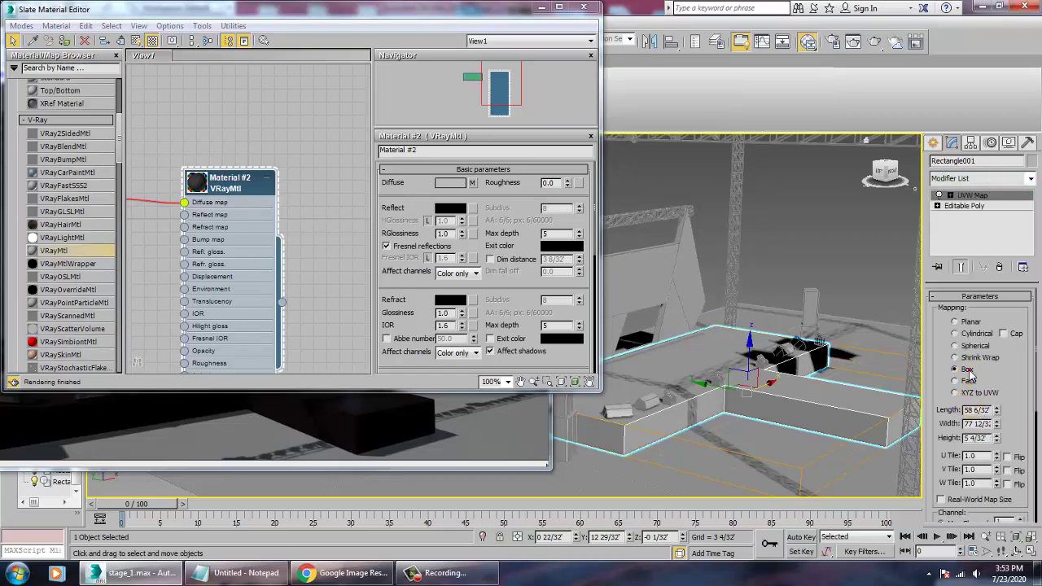
middle_click_drag(763, 396, 848, 387, "alt")
scroll(829, 384, "up", 4)
left_click(225, 185)
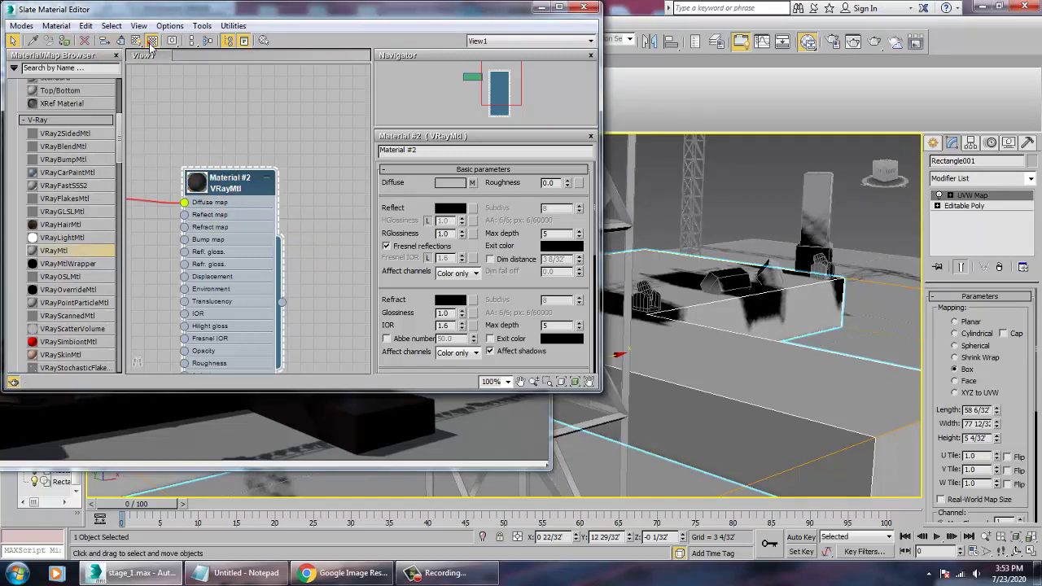
middle_click_drag(910, 462, 798, 402, "alt")
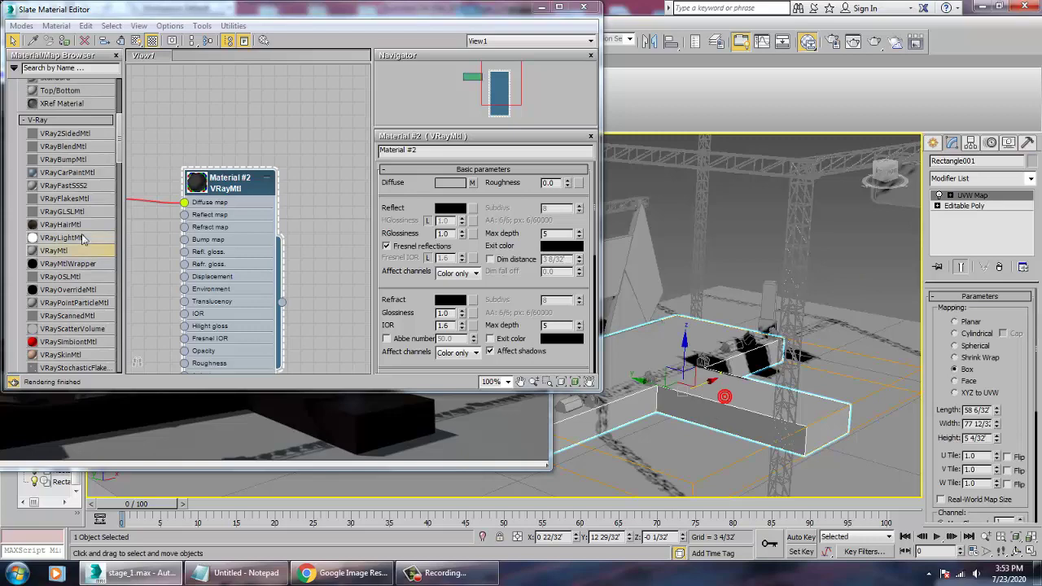
Step: Clear the material's diffuse map and try a light red diffuse colour, discarding the colour change
right_click(472, 183)
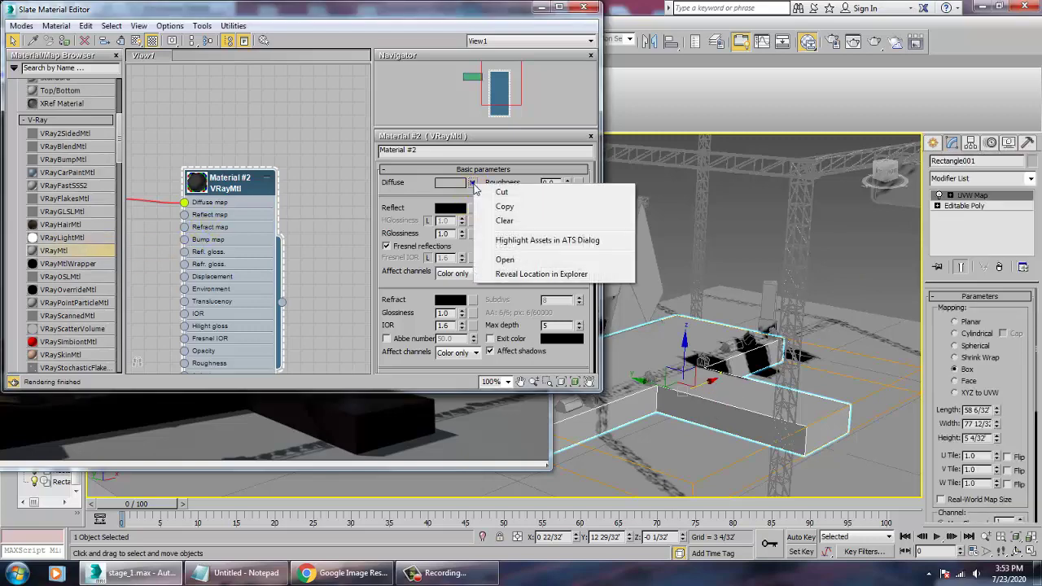
left_click(504, 222)
left_click(453, 185)
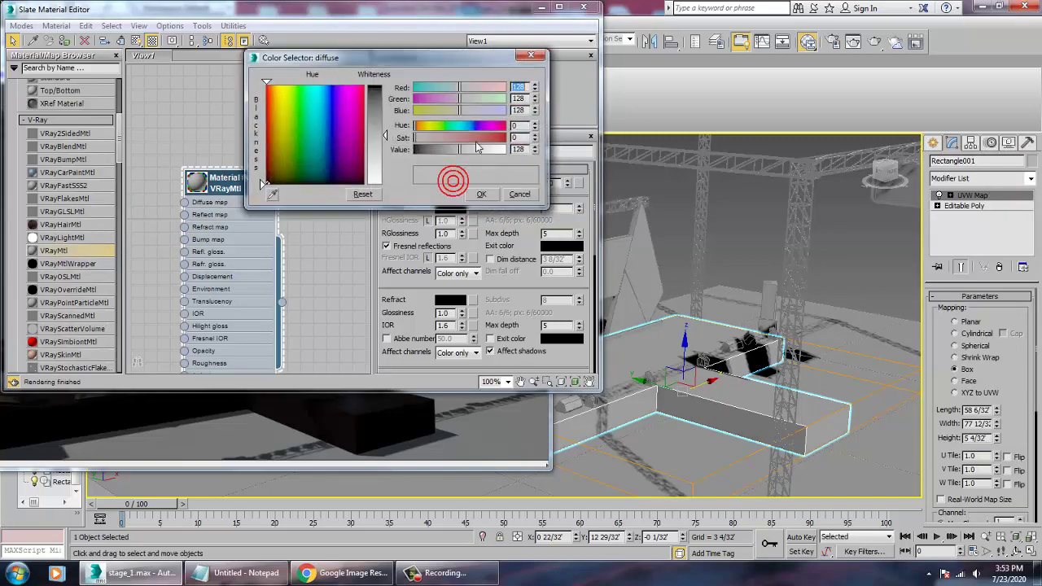
left_click(362, 120)
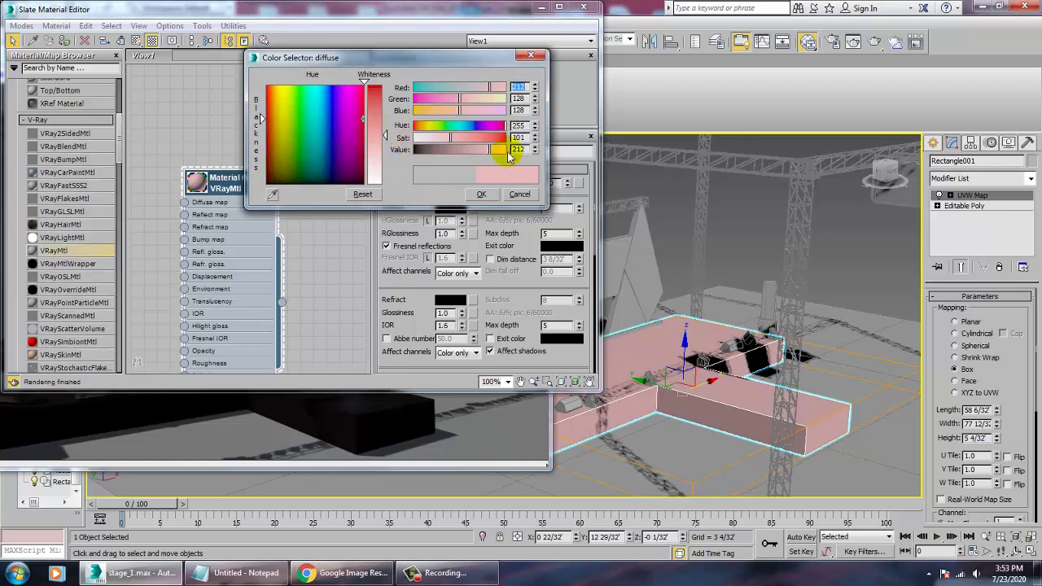
left_click(518, 193)
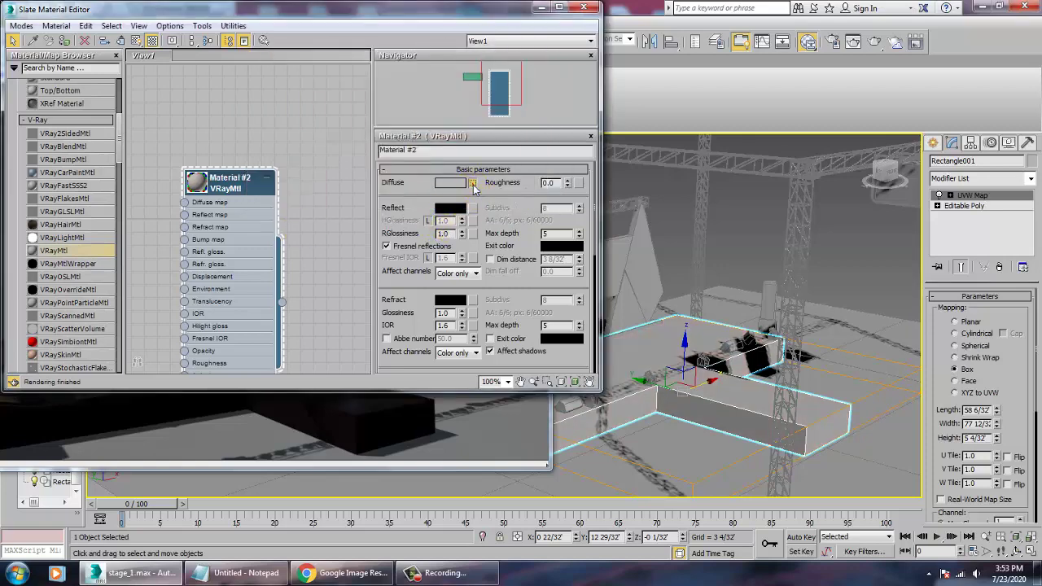
Step: Start choosing a bitmap for the diffuse map and preview the file images at full size
left_click(473, 184)
double_click(409, 137)
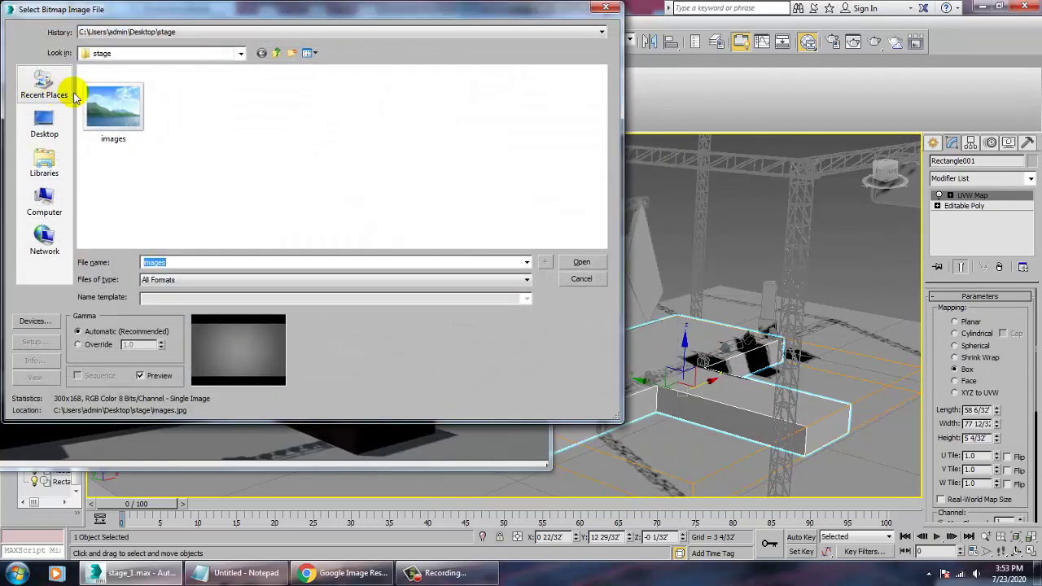
right_click(132, 94)
left_click(154, 128)
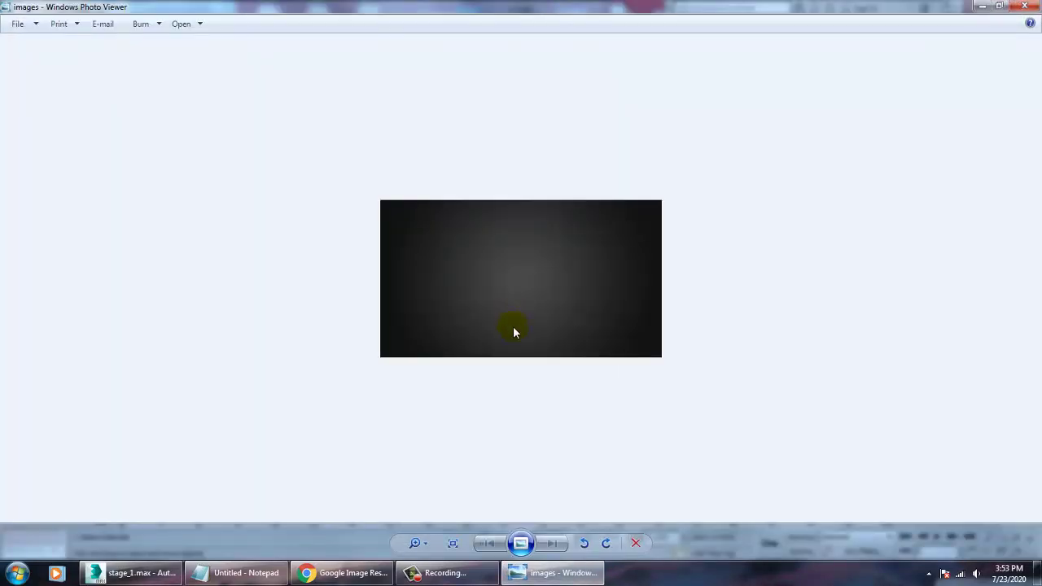
left_click(1017, 8)
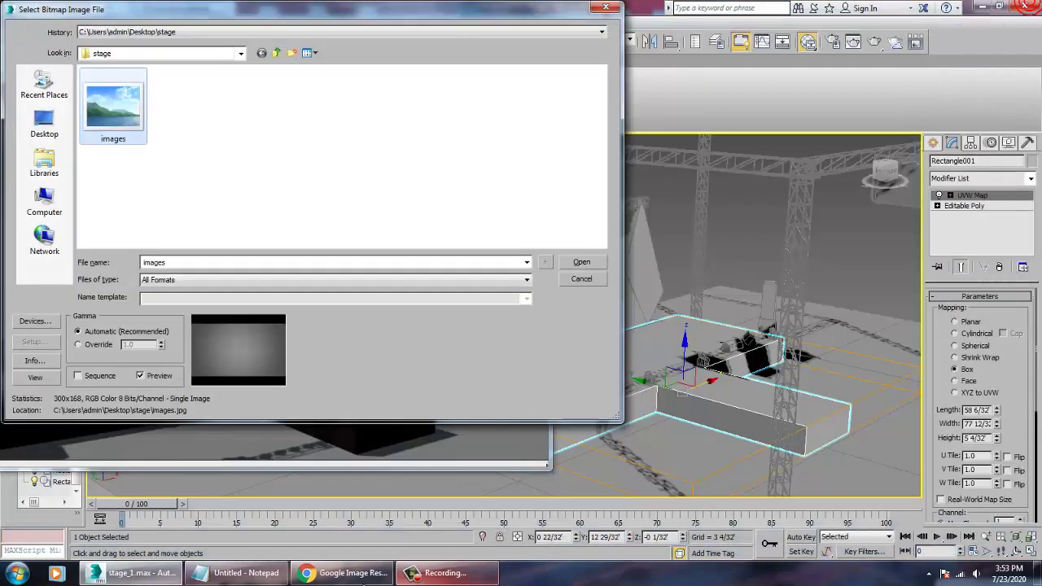
Step: Switch to Chrome and save the 1920 × 1080 matte black wallpaper as a JPEG in the stage folder
left_click(362, 574)
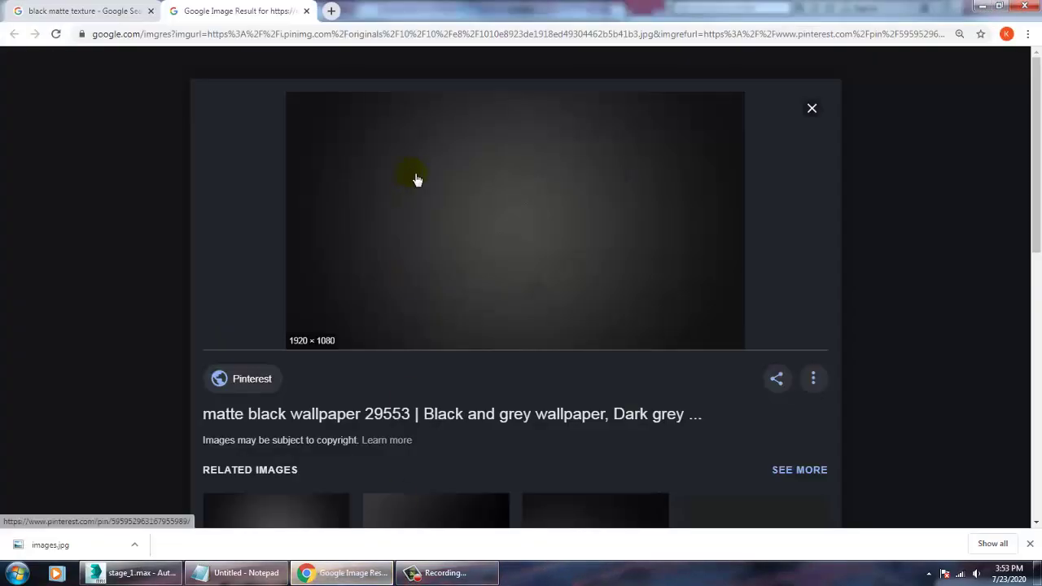
right_click(442, 173)
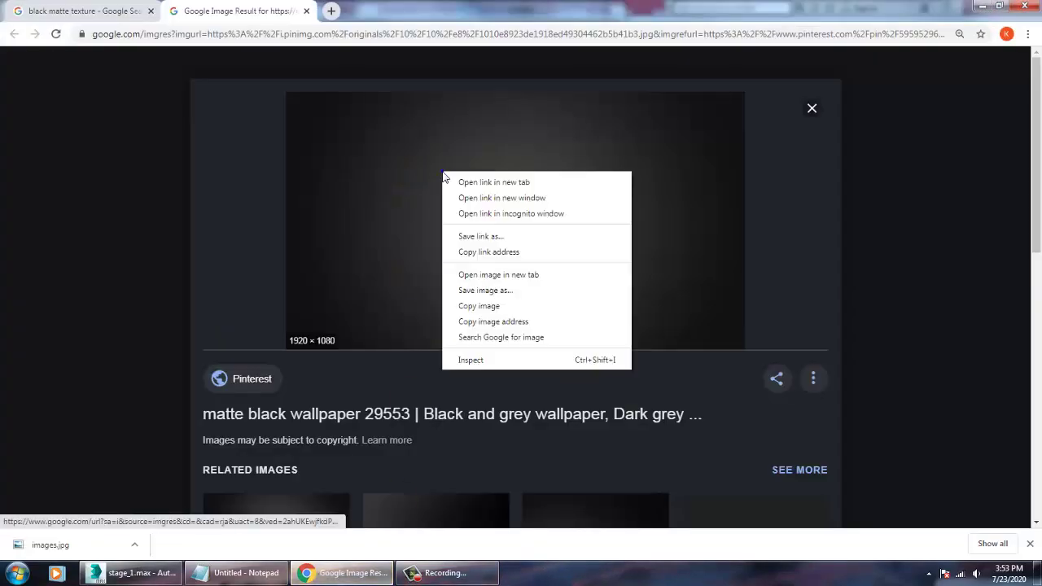
left_click(486, 290)
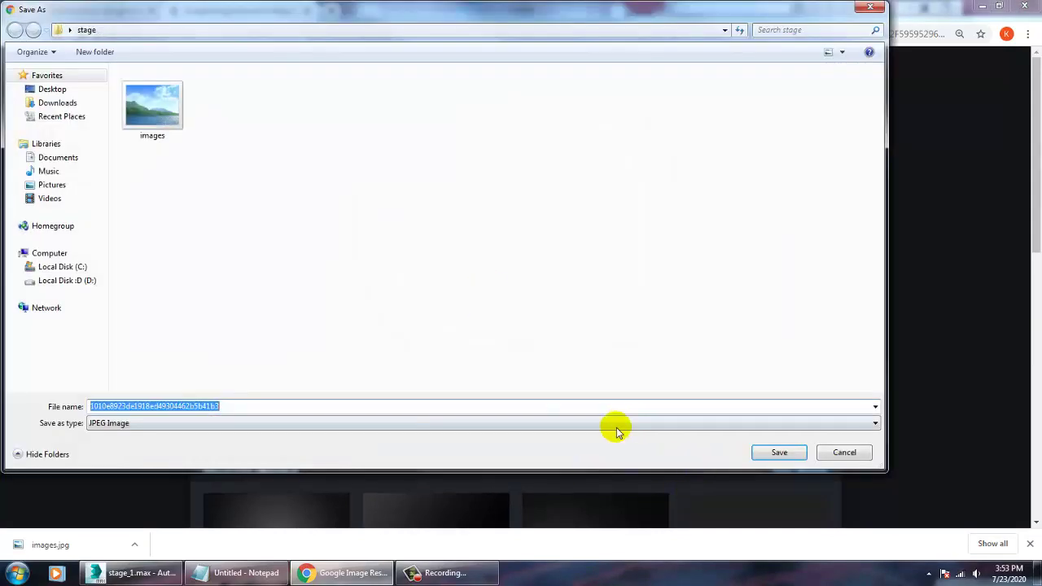
left_click(777, 452)
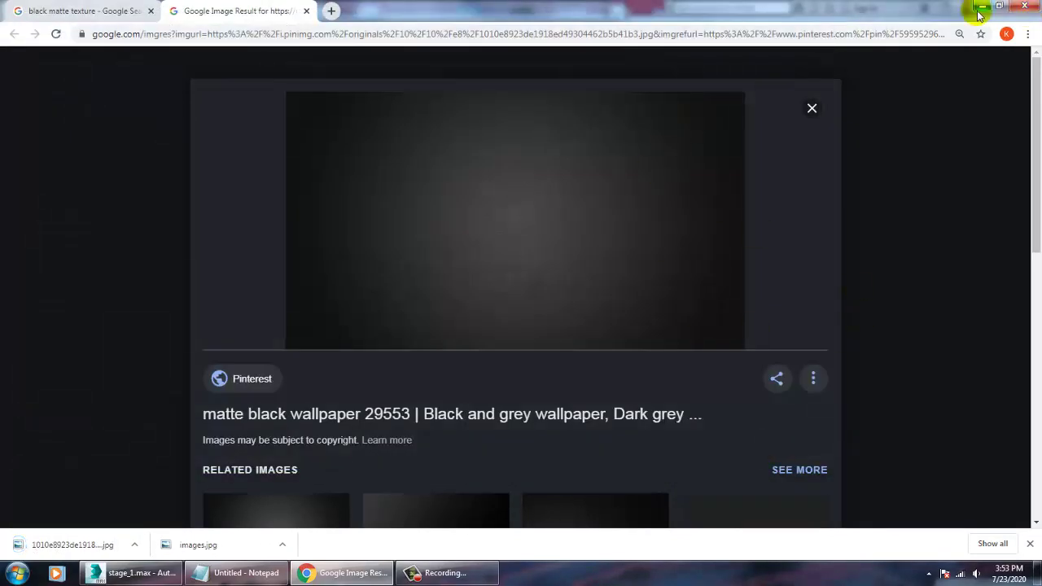
Step: Return to 3ds Max, load the saved 1920 × 1080 matte black image as the diffuse bitmap and show the material in the viewport
left_click(982, 8)
left_click(110, 106)
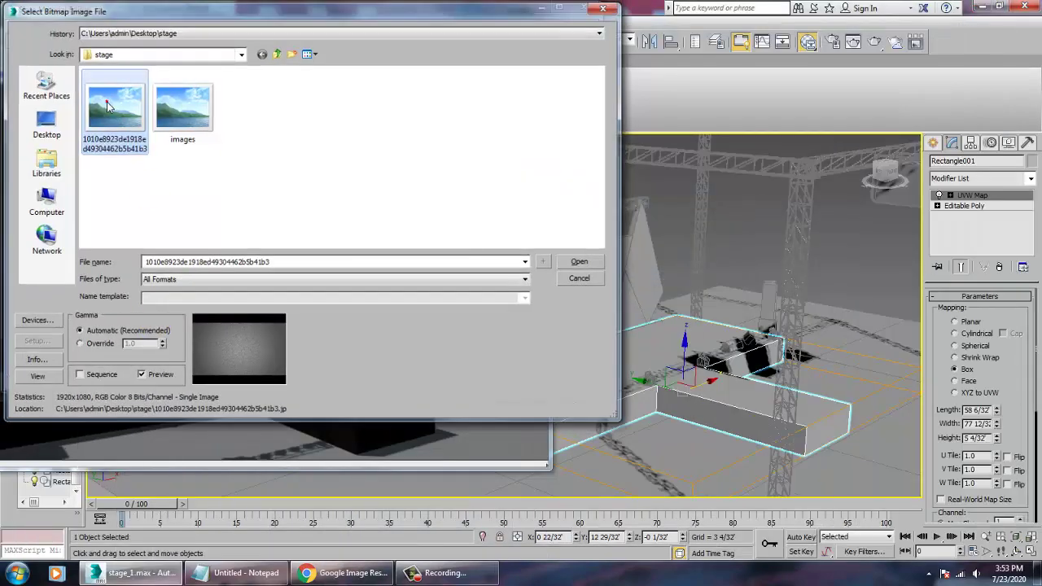
double_click(110, 106)
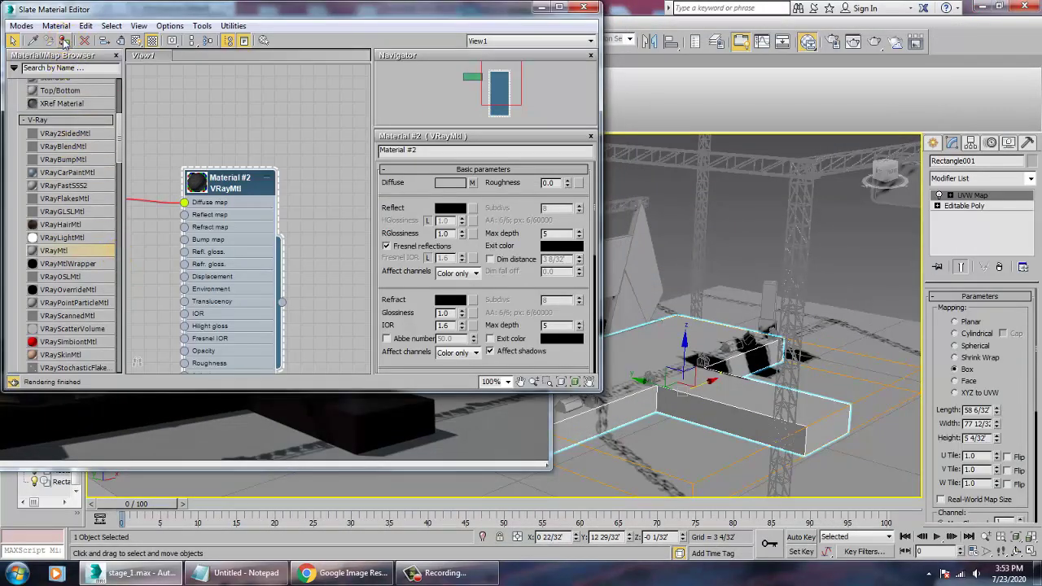
left_click(136, 40)
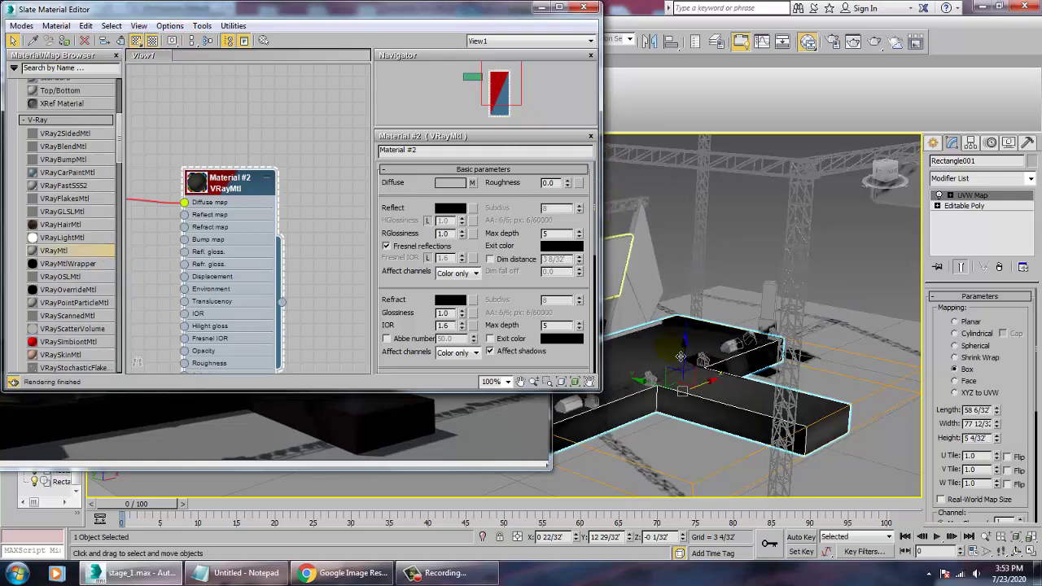
Step: Enlarge the stage platform's UVW box mapping to a length of about 114, width of about 196 and height of about 32
scroll(786, 400, "up", 6)
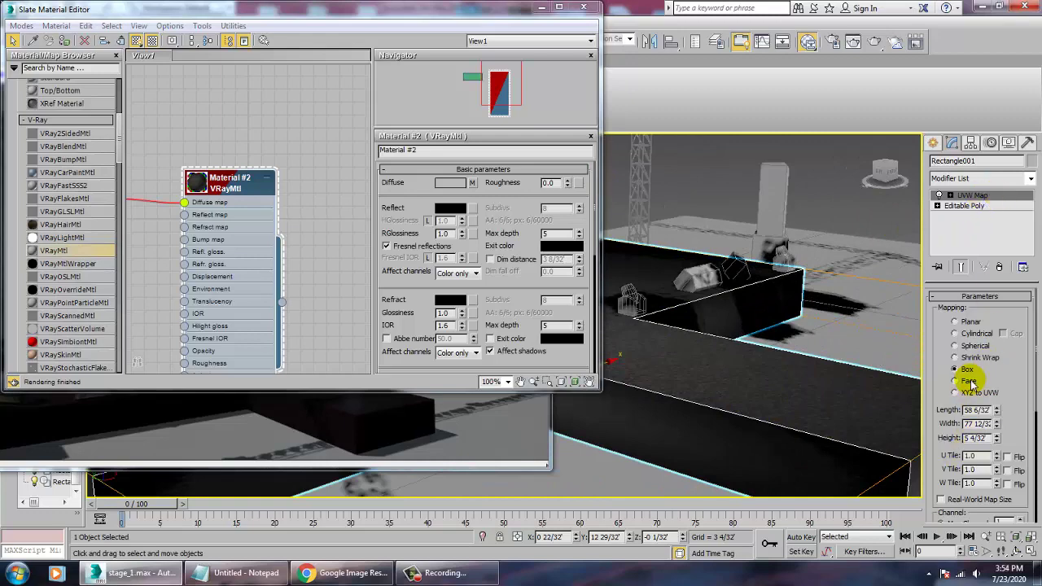
scroll(824, 429, "down", 8)
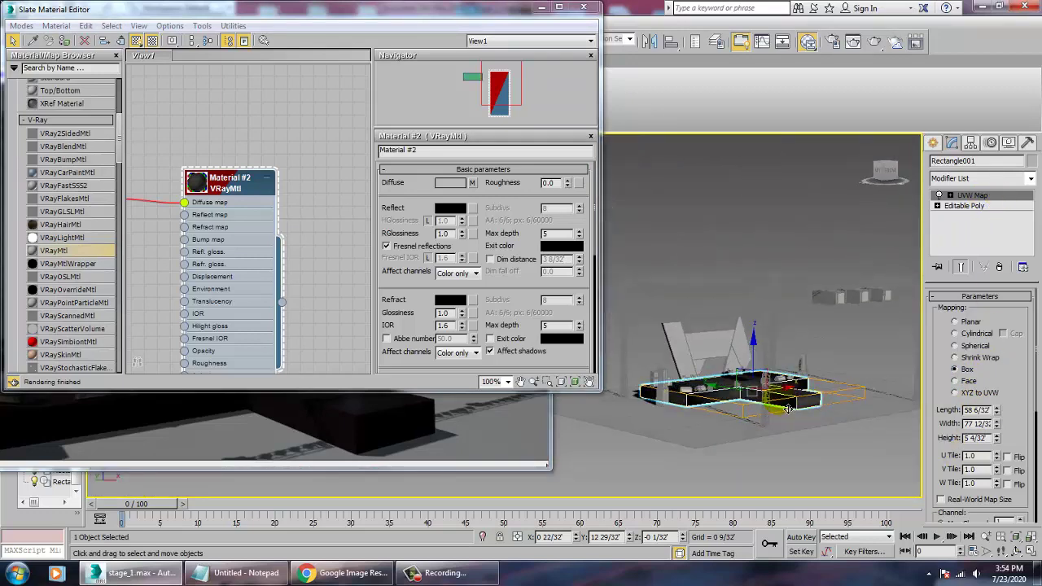
scroll(804, 433, "up", 6)
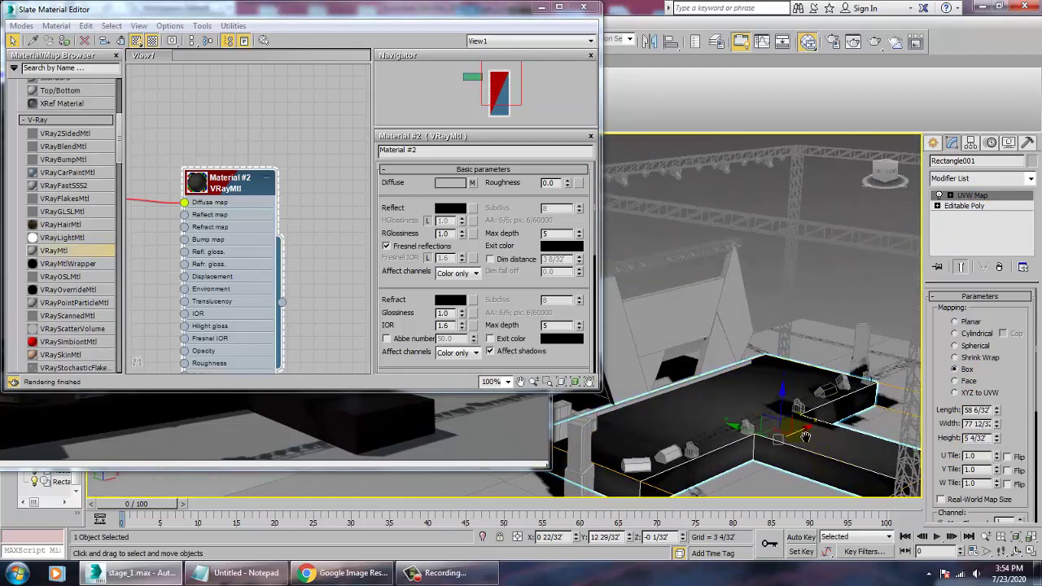
scroll(808, 444, "up", 5)
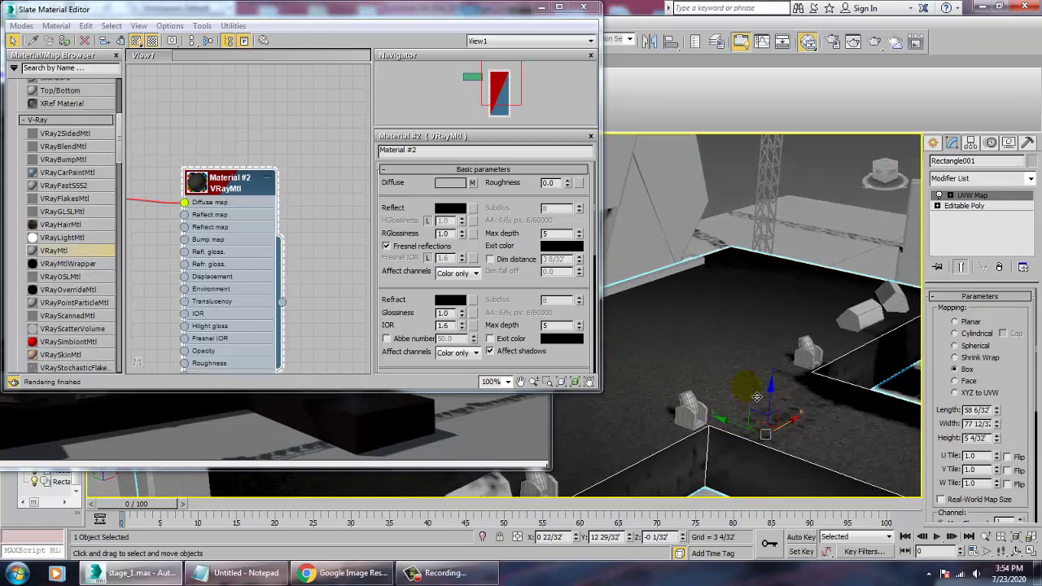
left_click_drag(997, 425, 1004, 388)
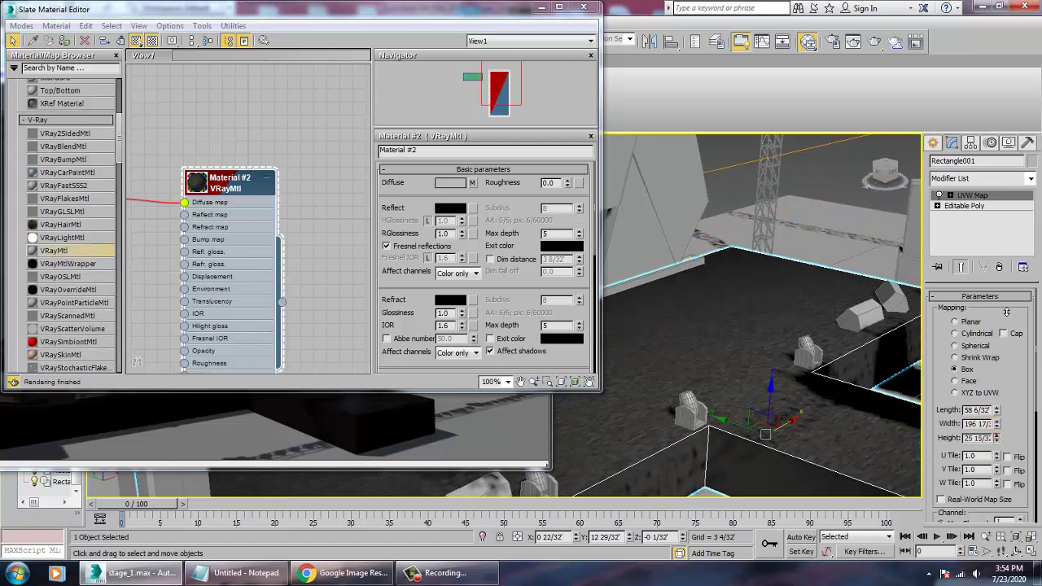
scroll(753, 391, "down", 5)
middle_click_drag(754, 391, 763, 445, "alt")
scroll(756, 429, "up", 5)
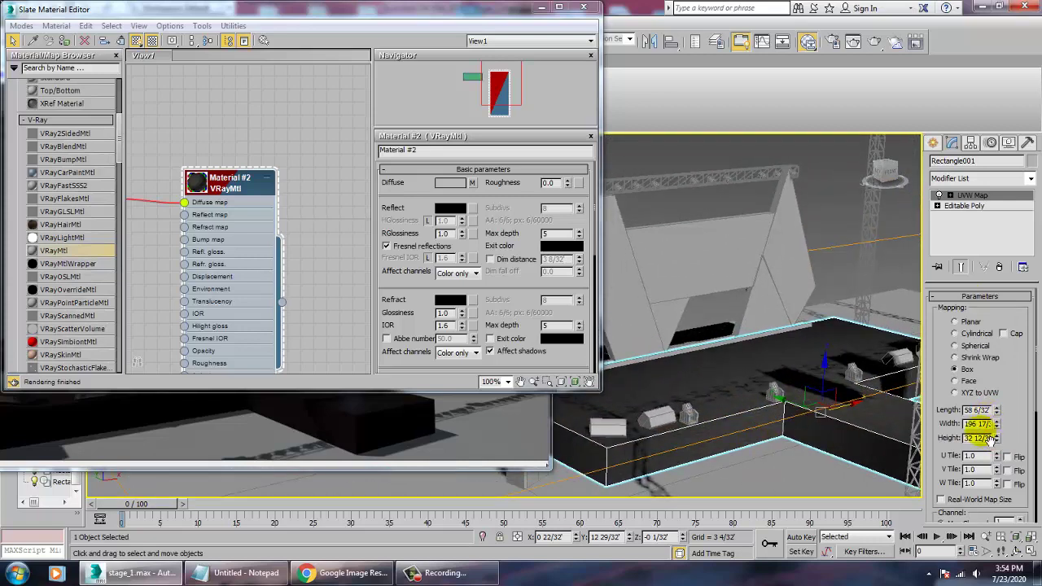
left_click_drag(998, 410, 972, 361)
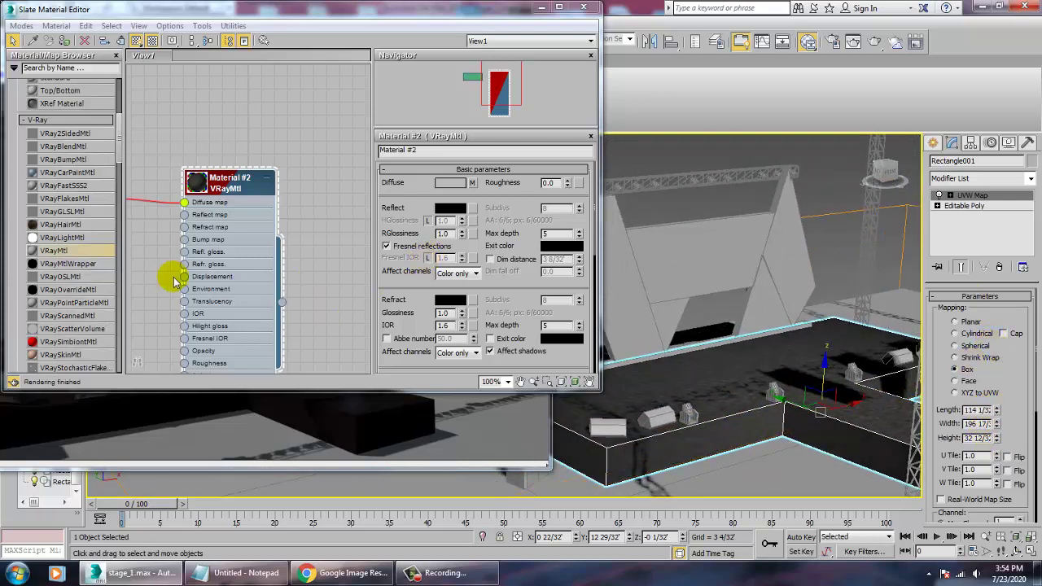
Step: Connect a Noise map to the platform material's bump slot, with Turbulence as noise type and a size of 0.5
middle_click_drag(209, 257, 290, 196)
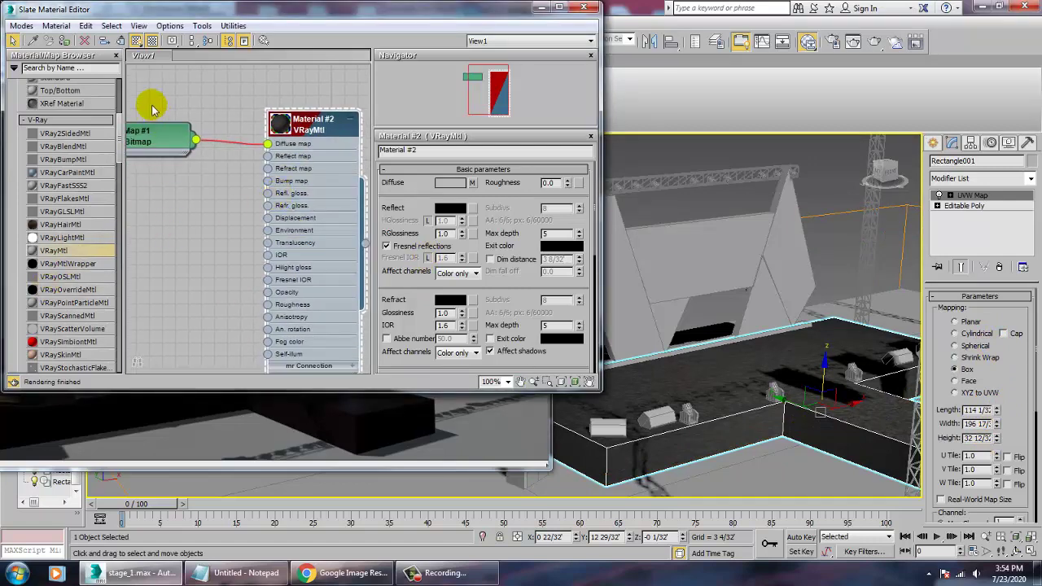
left_click_drag(118, 130, 118, 231)
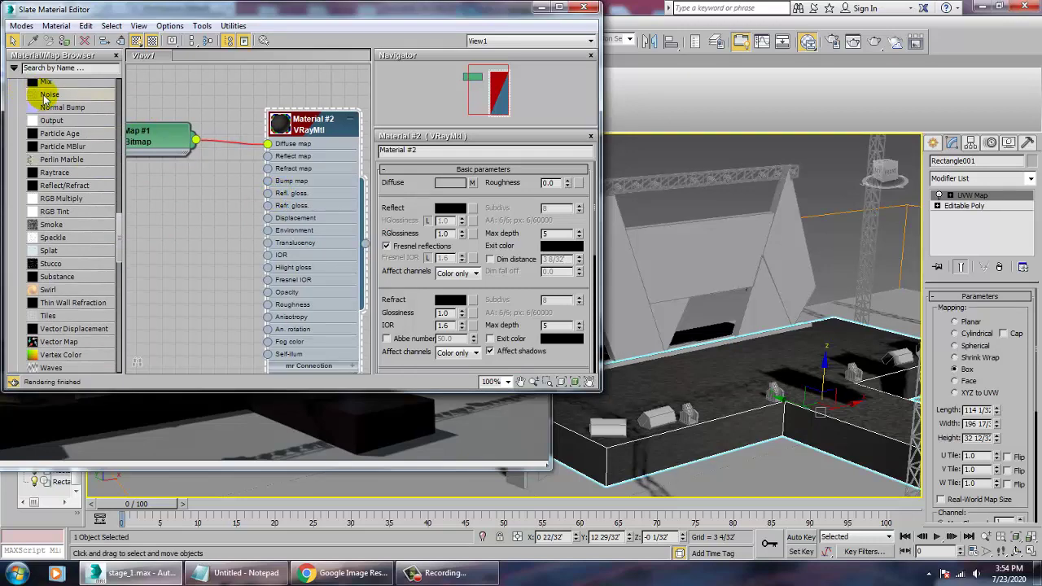
left_click_drag(167, 208, 171, 210)
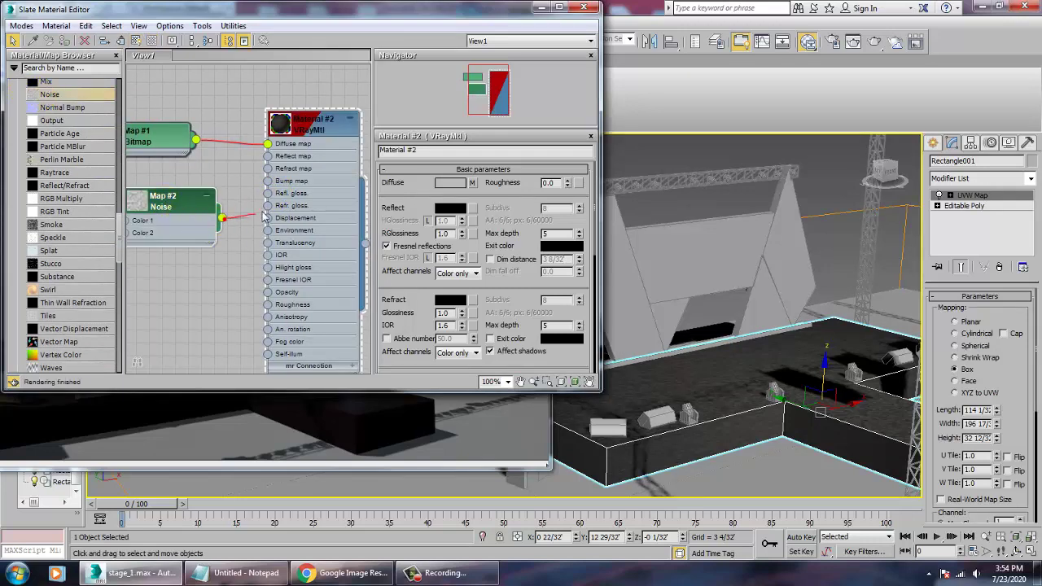
double_click(186, 204)
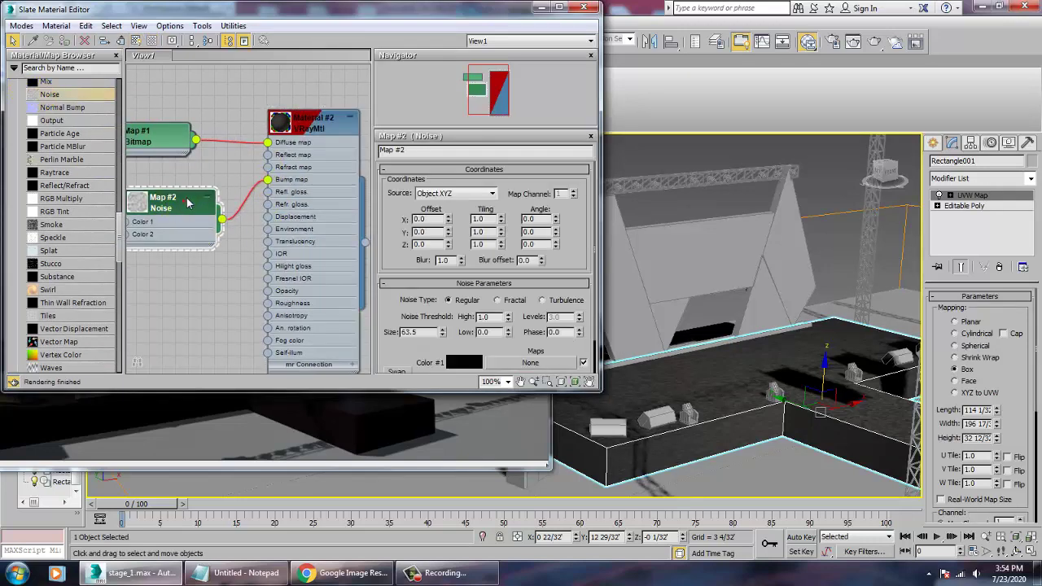
left_click(542, 300)
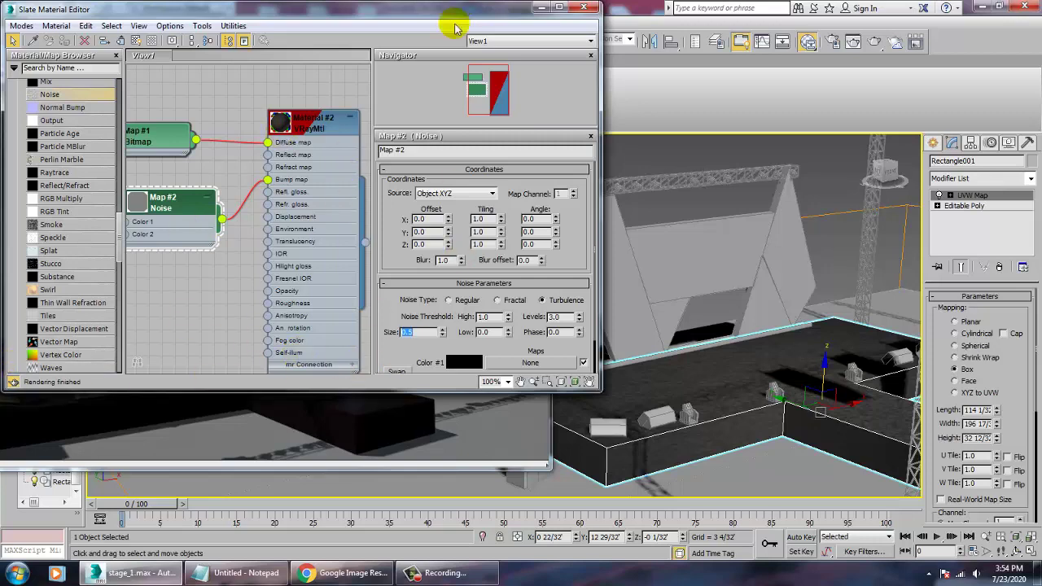
Step: Collapse the stage platform's UVW Map by converting it to an Editable Poly
left_click_drag(513, 10, 246, 370)
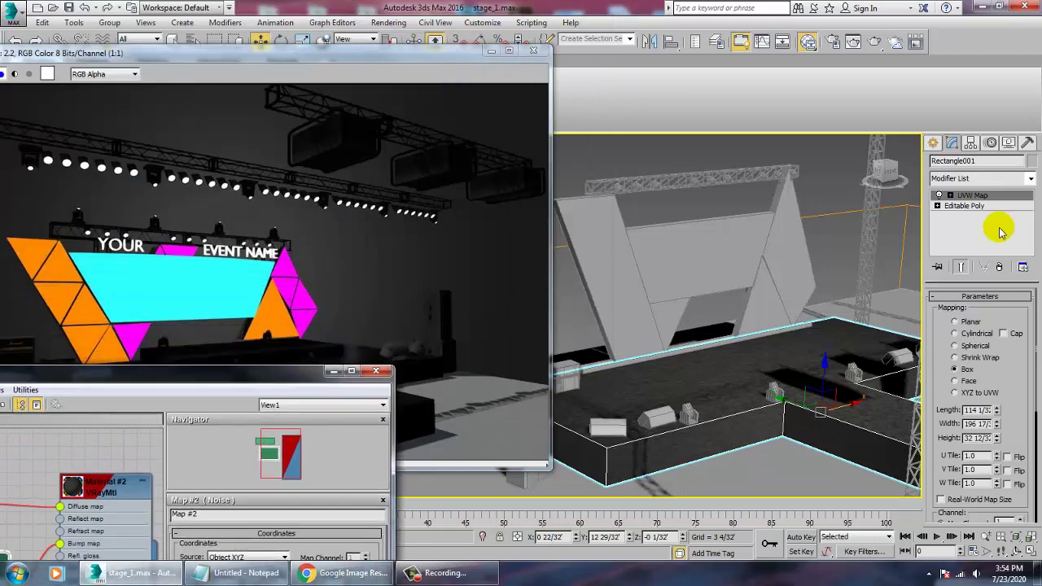
right_click(722, 401)
mouse_move(757, 499)
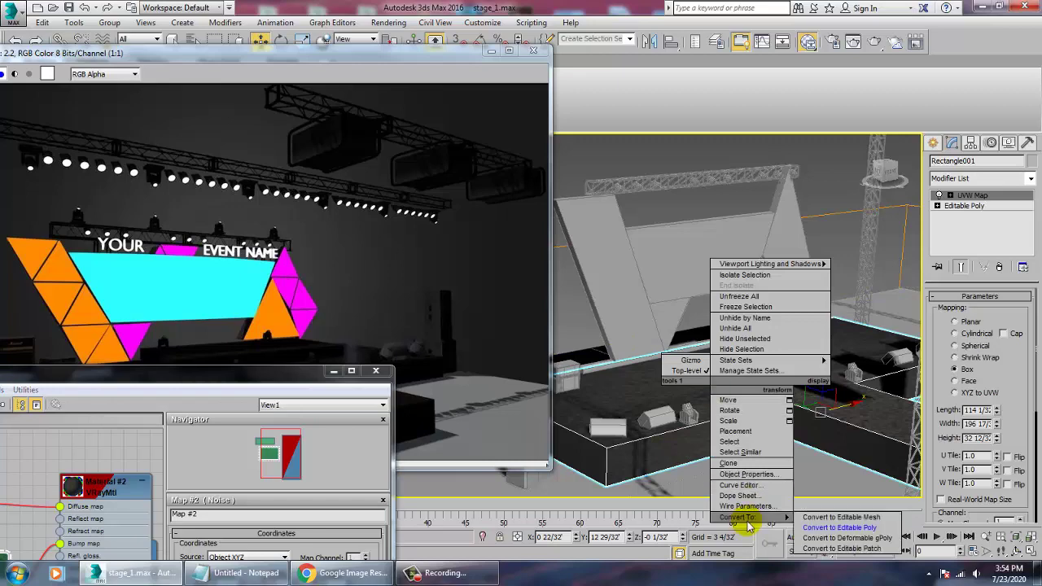
left_click(838, 528)
Step: Select the backdrop's left slanted panel and add a VRayLightMtl to the material graph, opening its parameters
left_click(604, 245)
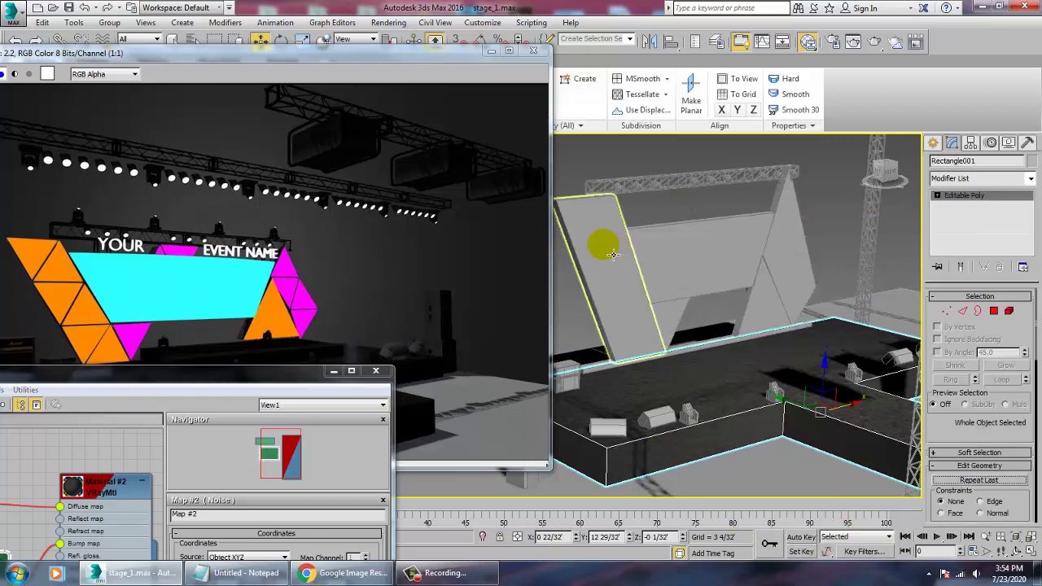
middle_click_drag(671, 295, 700, 295, "alt")
key("m")
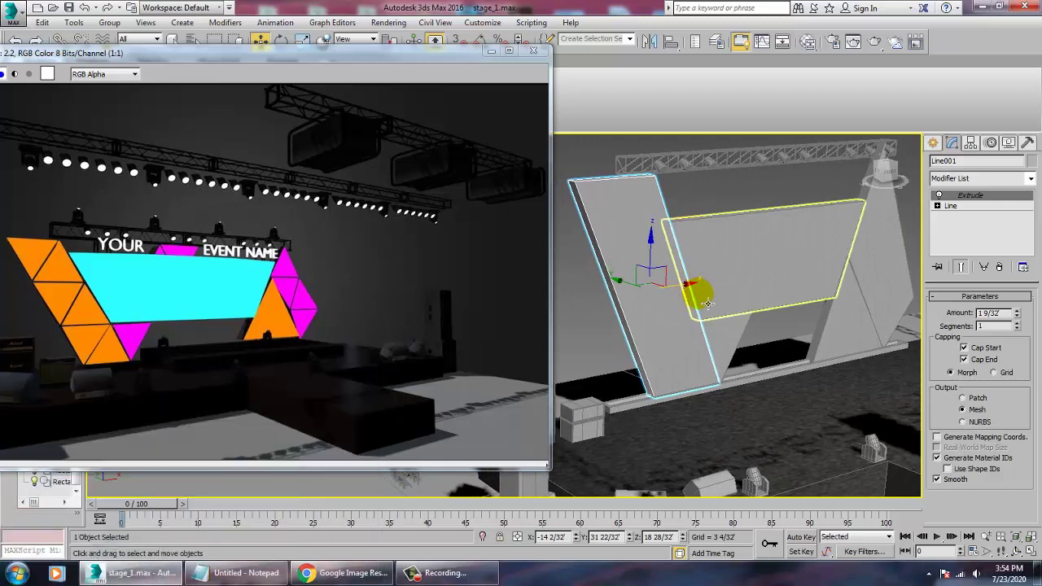
key("m")
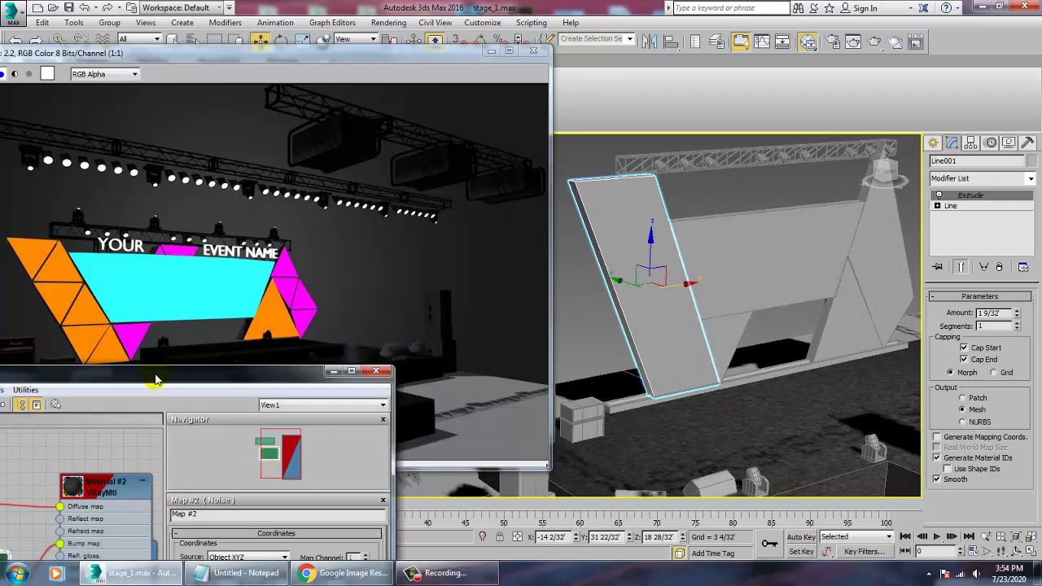
left_click_drag(155, 378, 381, 122)
middle_click_drag(277, 355, 269, 220)
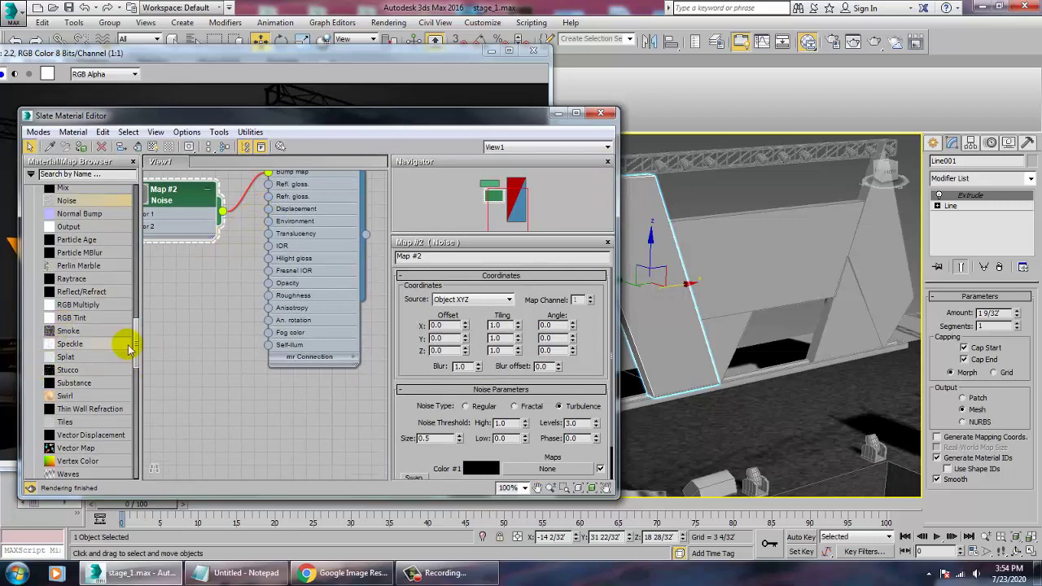
scroll(135, 351, "up", 15)
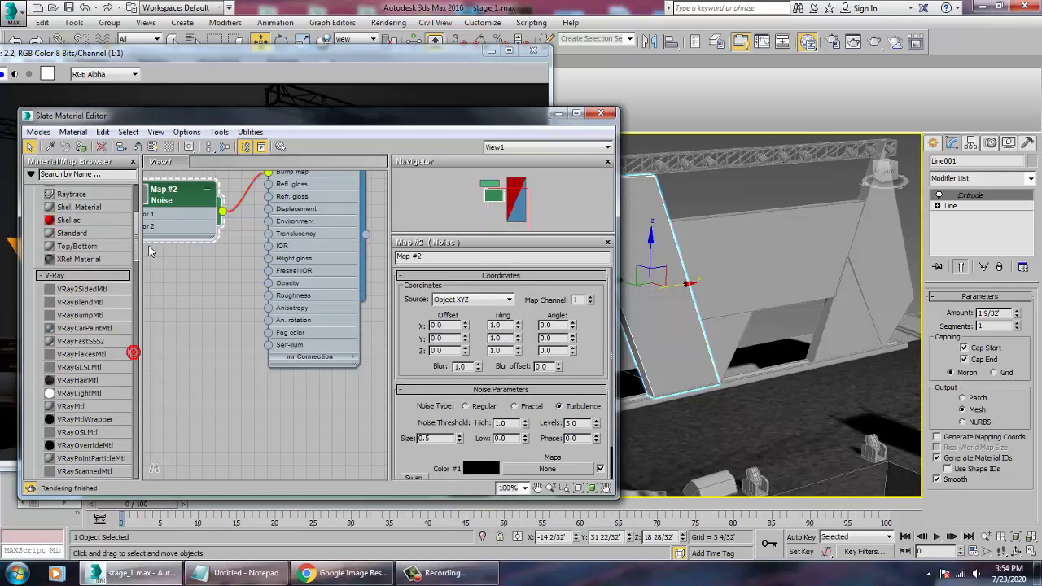
left_click_drag(193, 396, 203, 384)
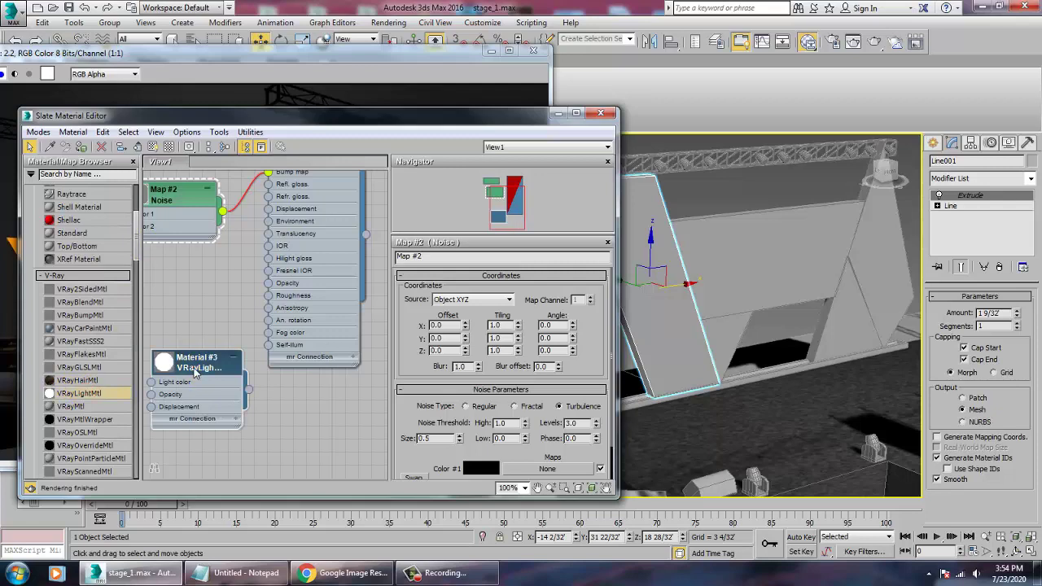
double_click(163, 366)
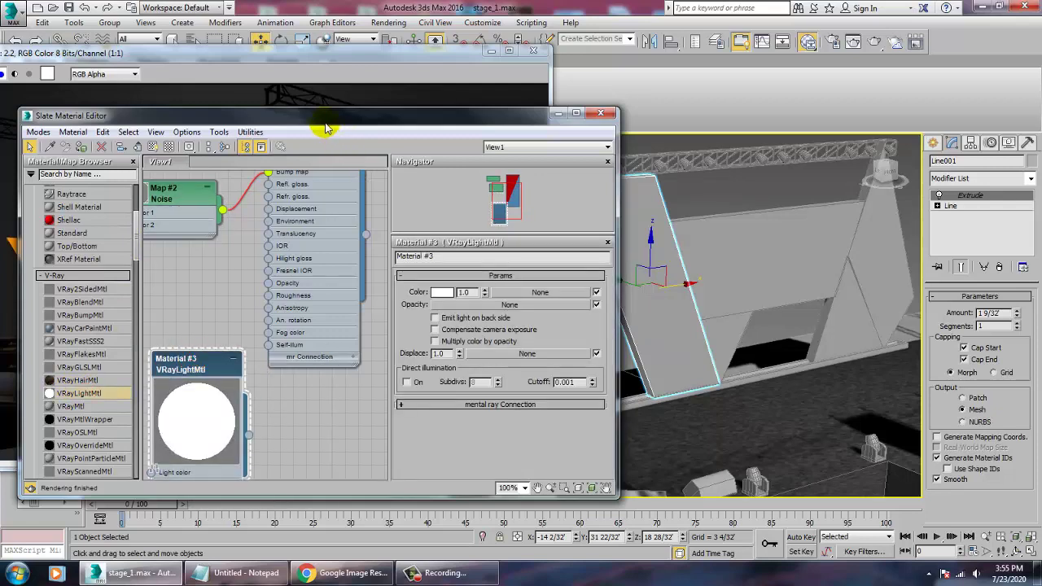
Step: Set the light material's colour to the orange sampled from the reference render and assign it to the left slanted panel
left_click_drag(326, 128, 655, 328)
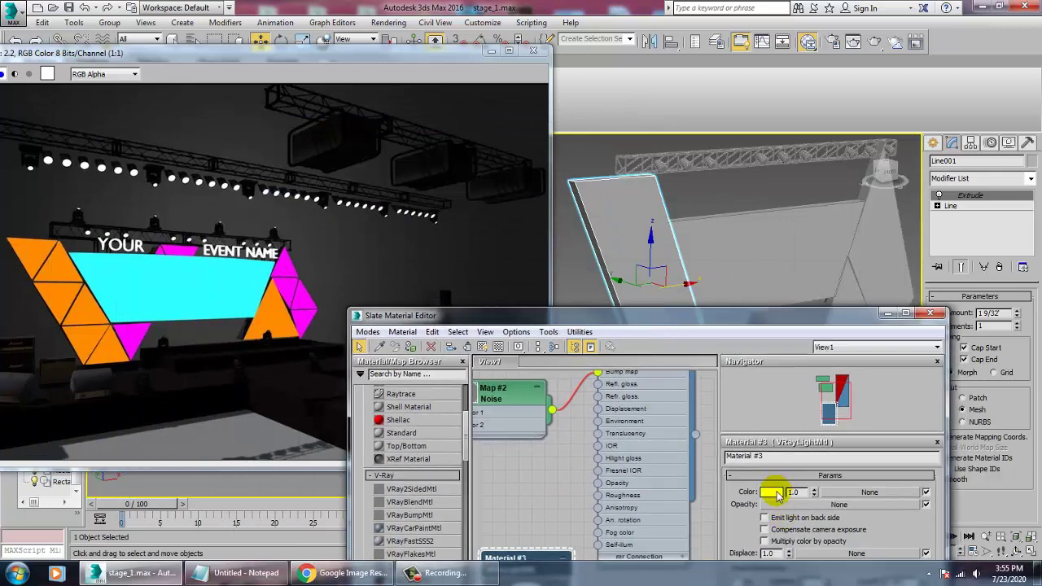
left_click(770, 493)
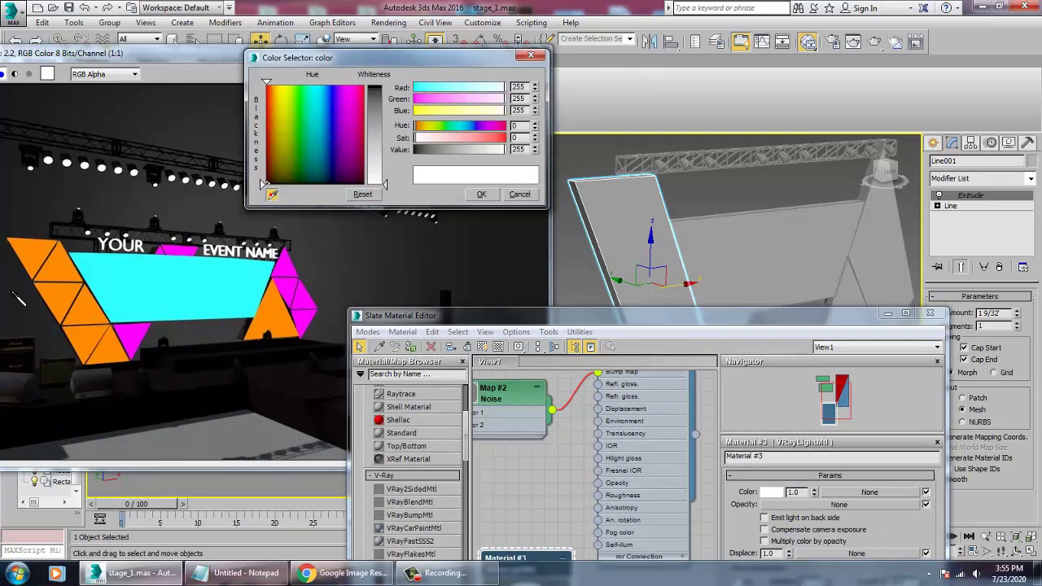
left_click(62, 272)
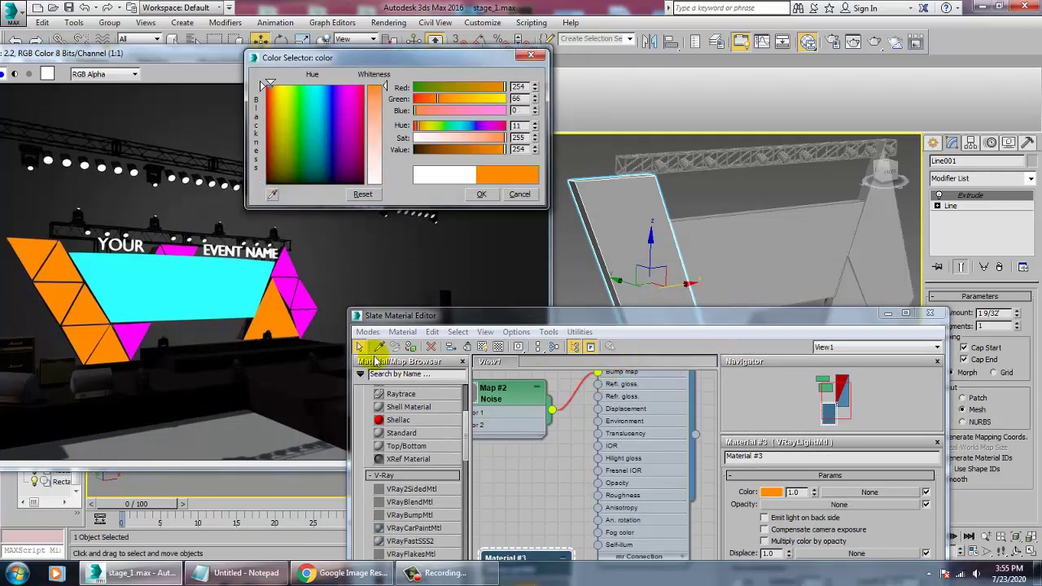
left_click(480, 194)
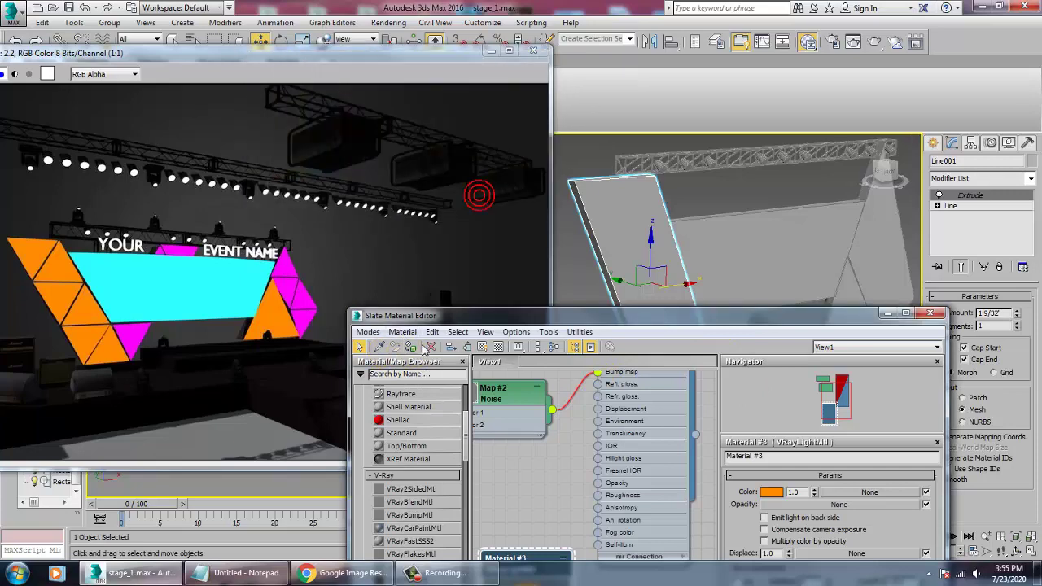
left_click(411, 348)
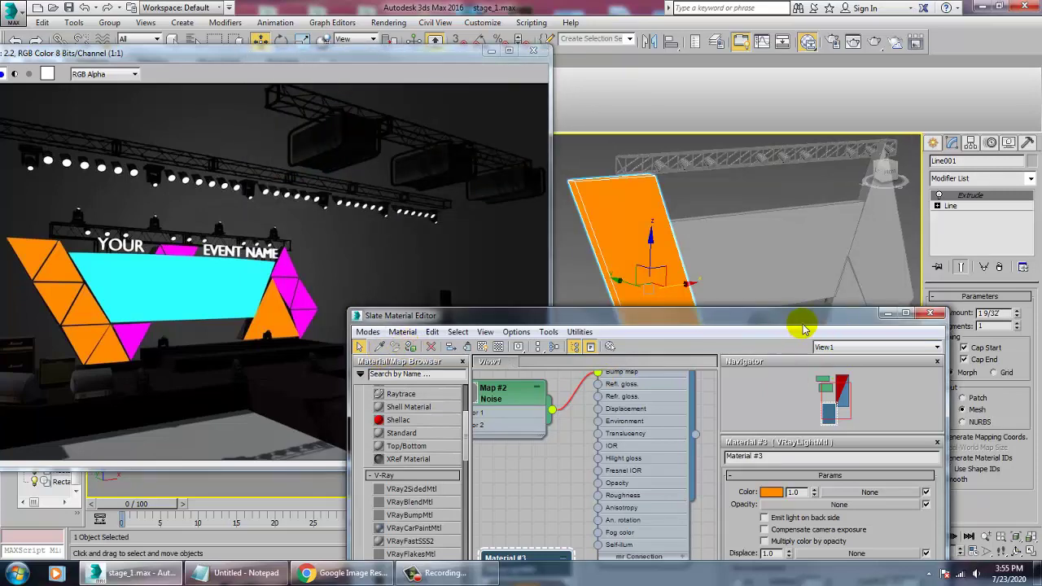
Step: Assign a second VRayLightMtl to the backdrop's central screen panel, with its colour set to the reference render's cyan
left_click_drag(800, 322, 605, 395)
left_click(811, 259)
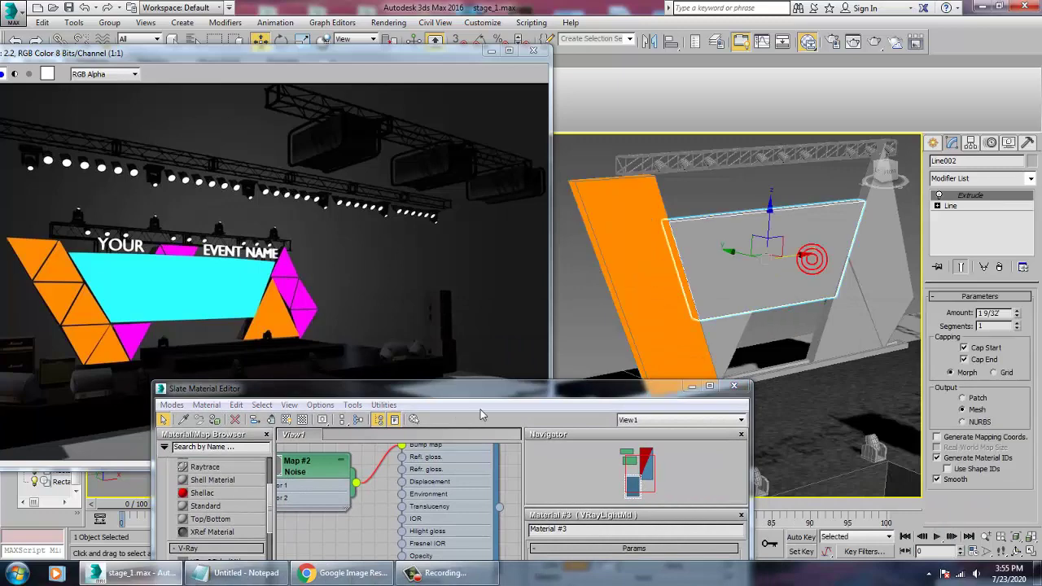
left_click_drag(478, 400, 461, 161)
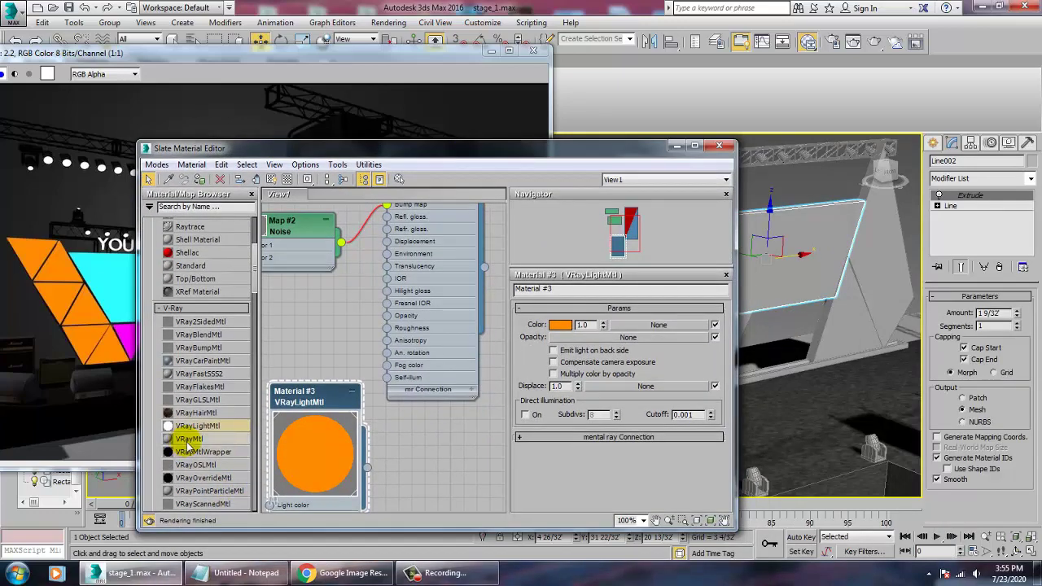
left_click_drag(196, 425, 409, 425)
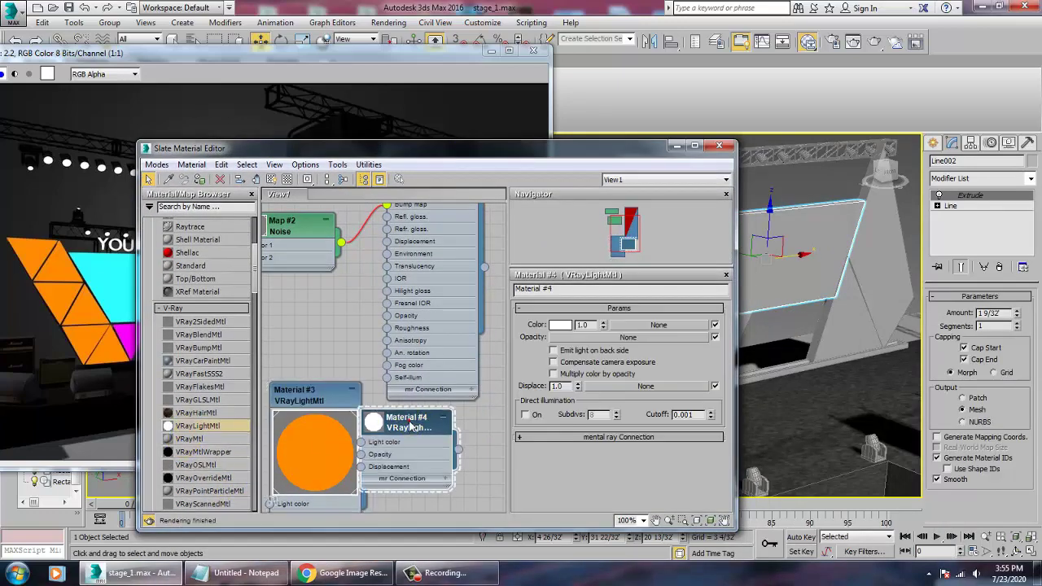
left_click(560, 326)
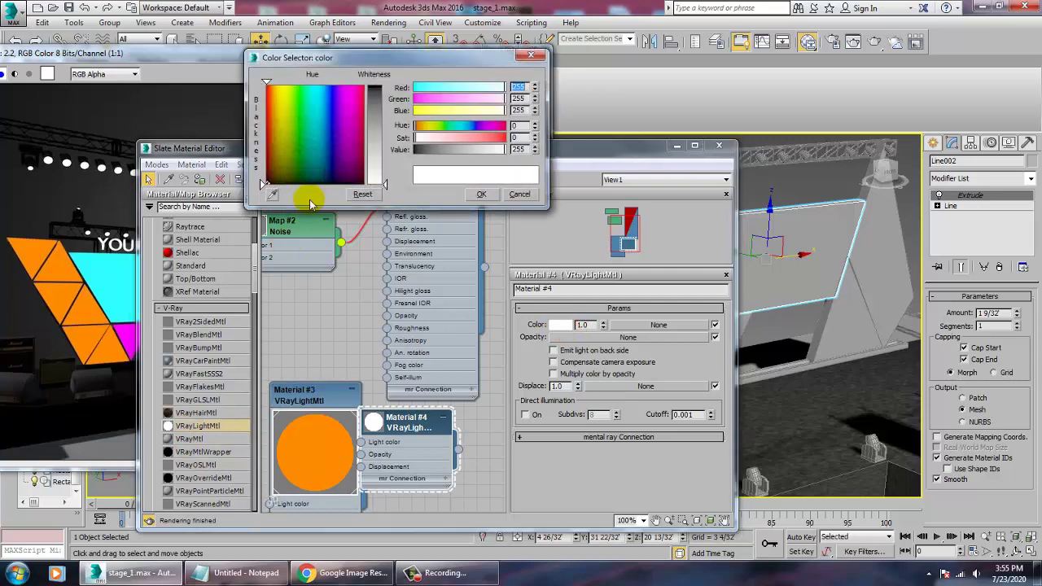
left_click(270, 193)
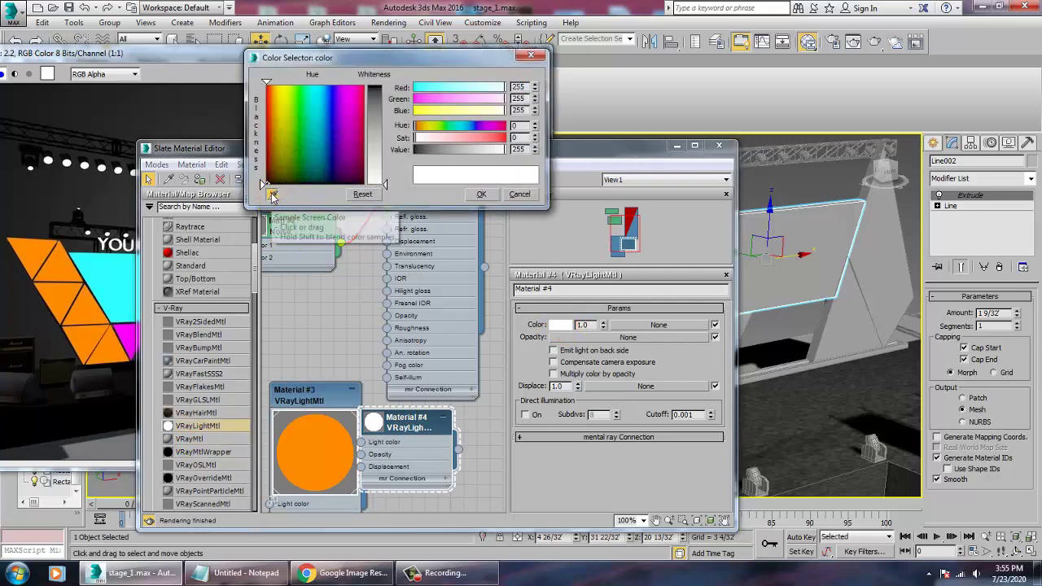
left_click(483, 195)
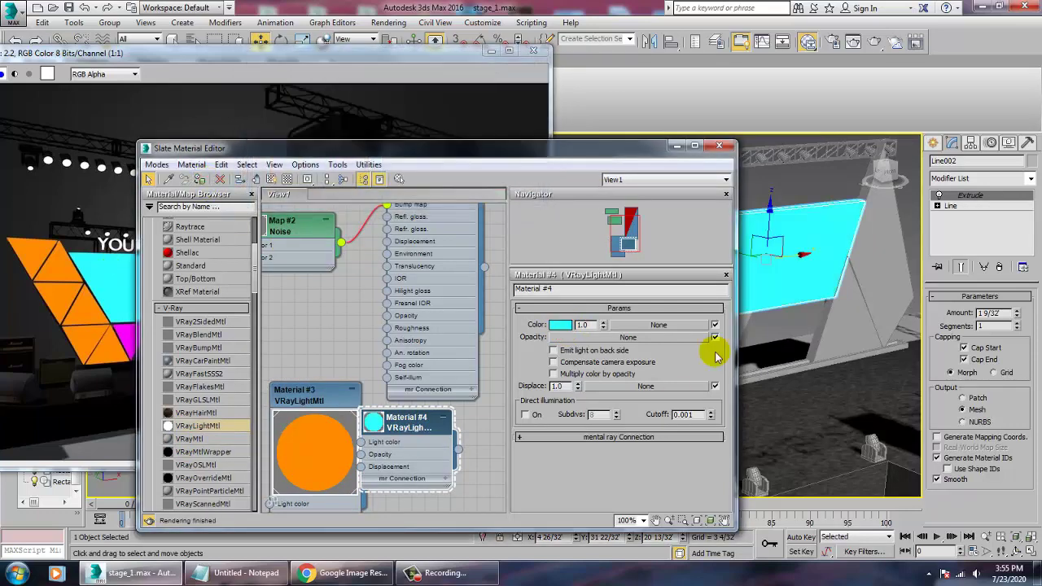
Step: Select the backdrop's right slanted panel and the small triangle below the screen, and add a third VRayLightMtl to the material graph
left_click_drag(444, 155, 405, 392)
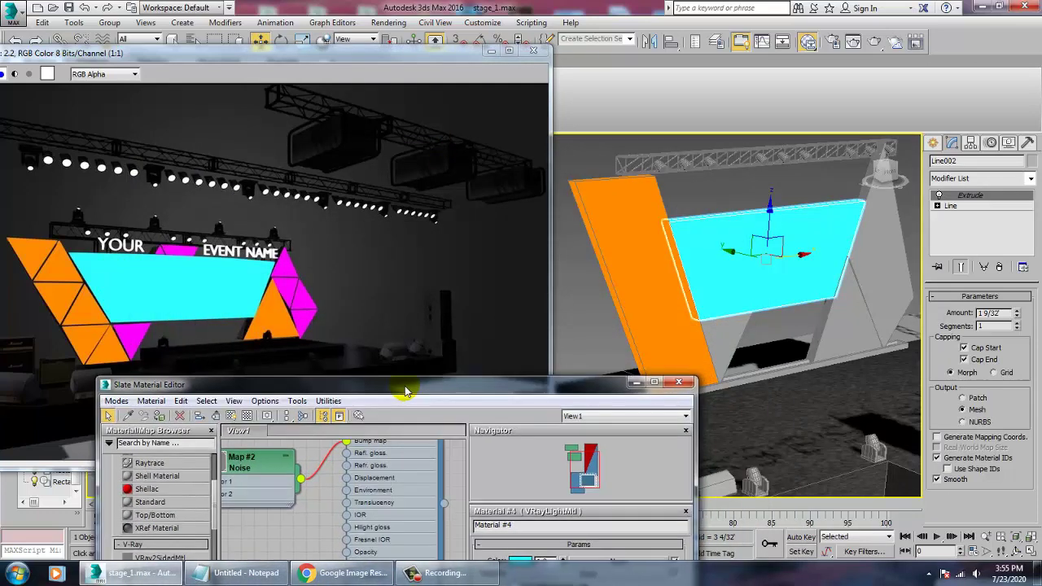
left_click(881, 285)
left_click(823, 269, "ctrl")
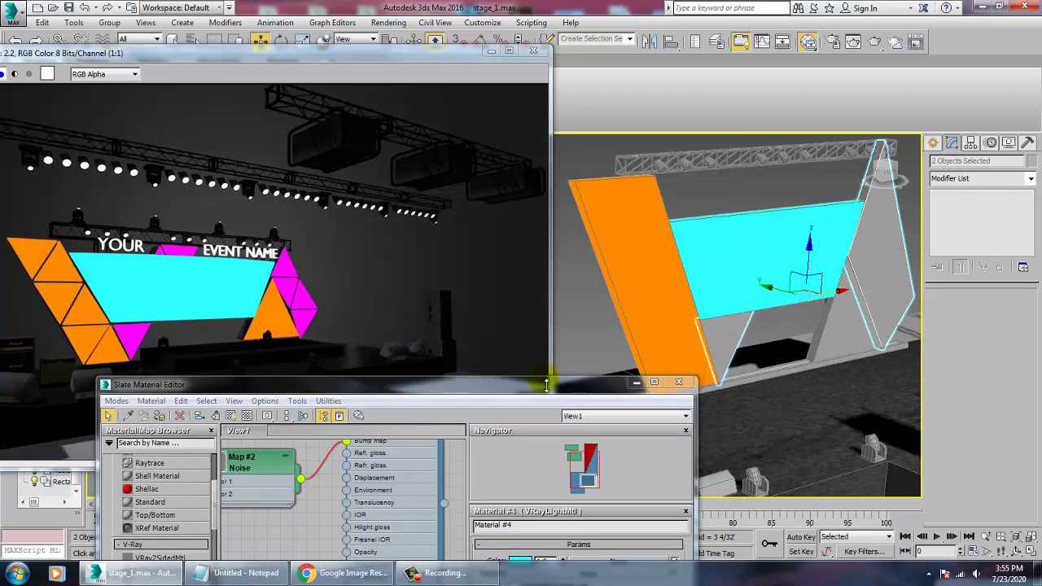
left_click_drag(504, 390, 510, 190)
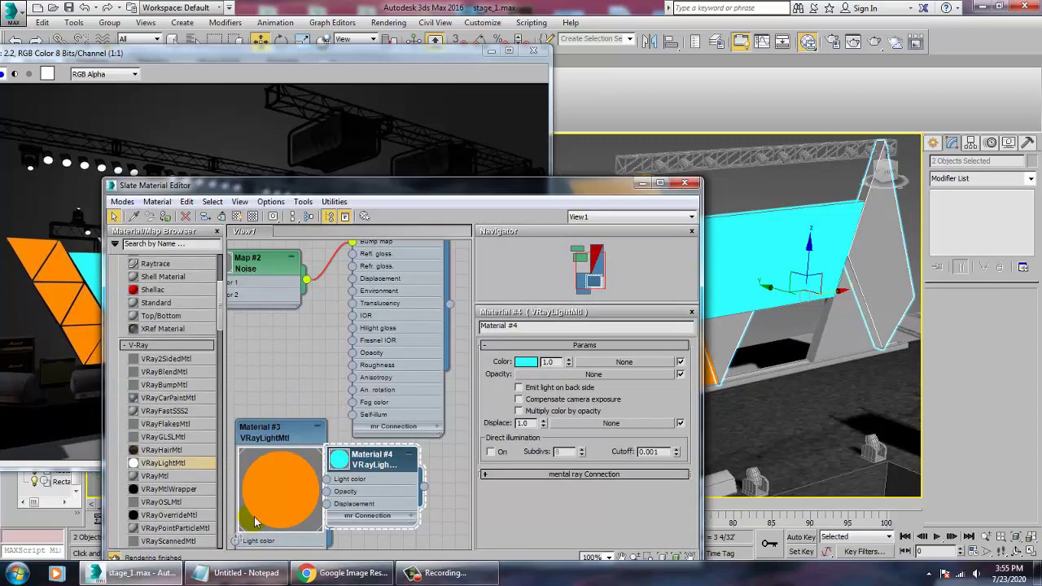
middle_click_drag(374, 467, 352, 369)
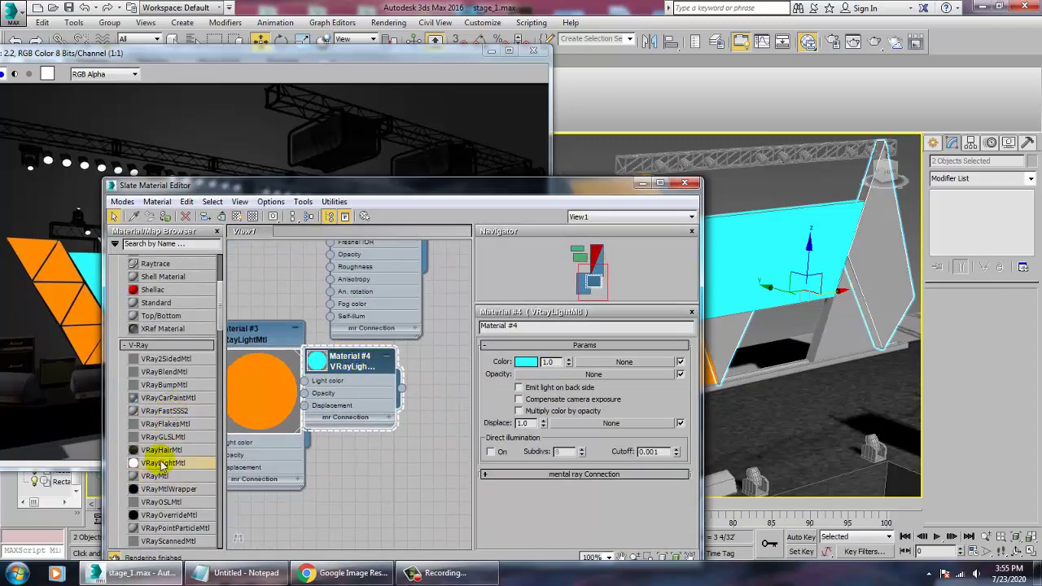
left_click_drag(348, 479, 368, 471)
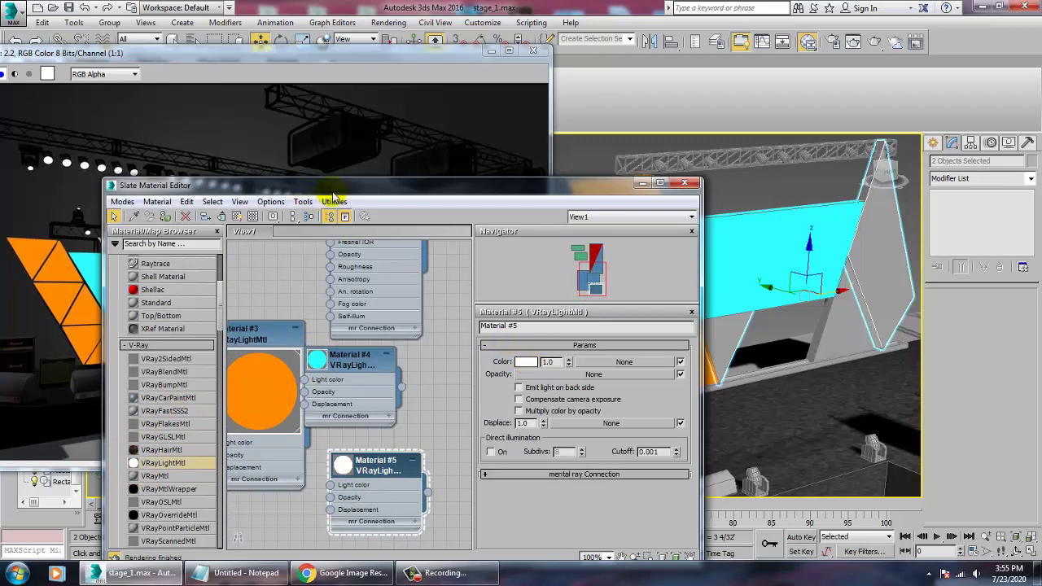
Step: Set the new light material's colour to the magenta sampled from the reference render and assign it to the two selected panels
left_click_drag(333, 196, 697, 198)
left_click(894, 364)
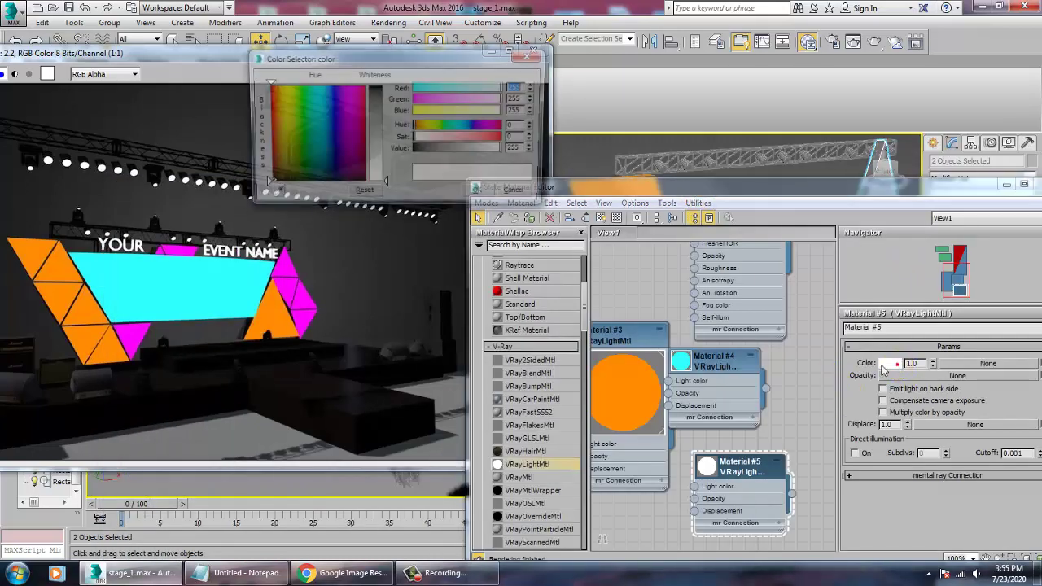
left_click(286, 266)
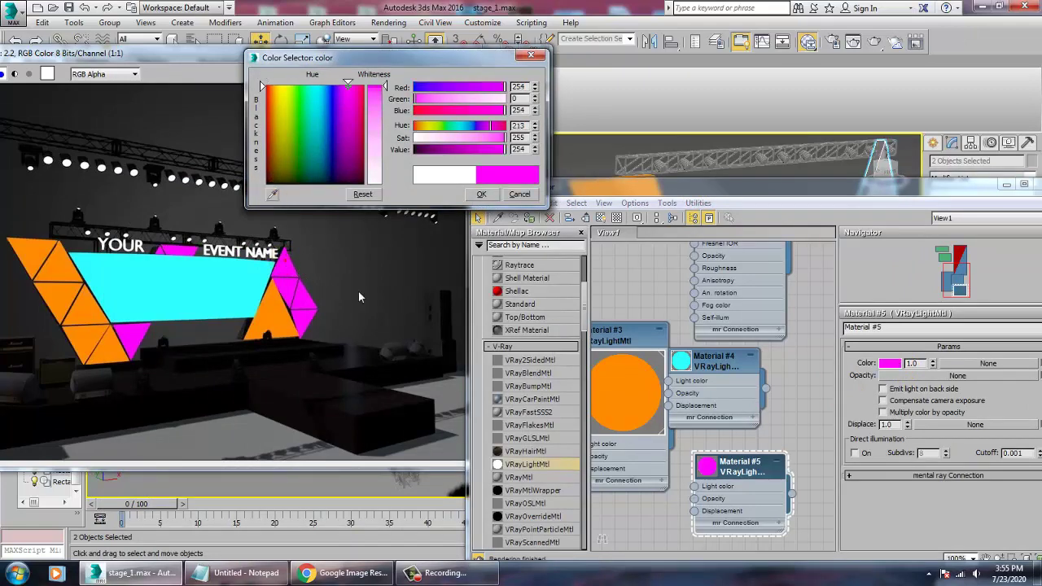
left_click(482, 194)
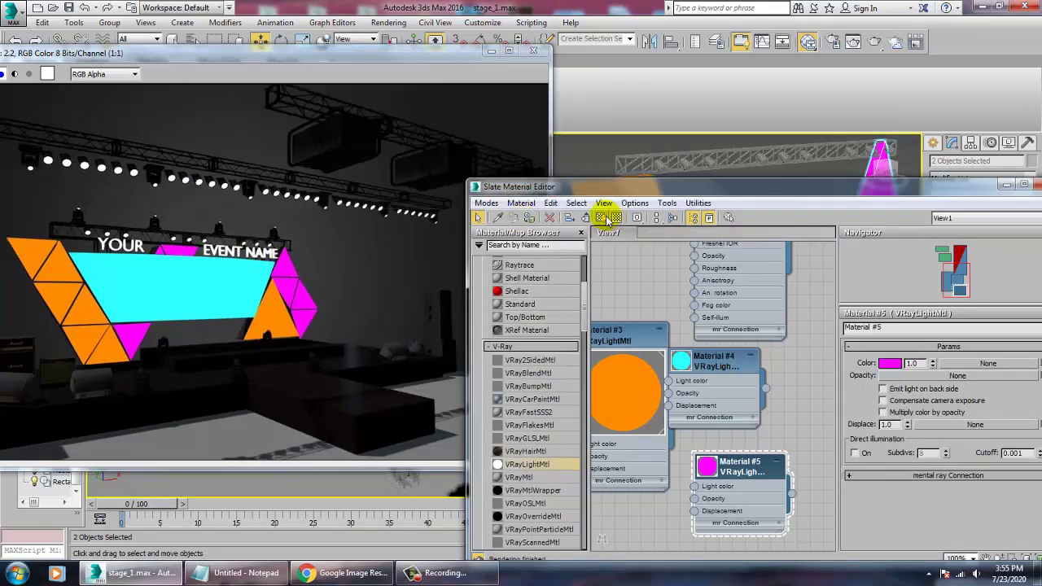
Step: Assign the existing orange VRayLightMtl to the backdrop's lower right triangle and minimize the material editor
left_click_drag(661, 191, 230, 404)
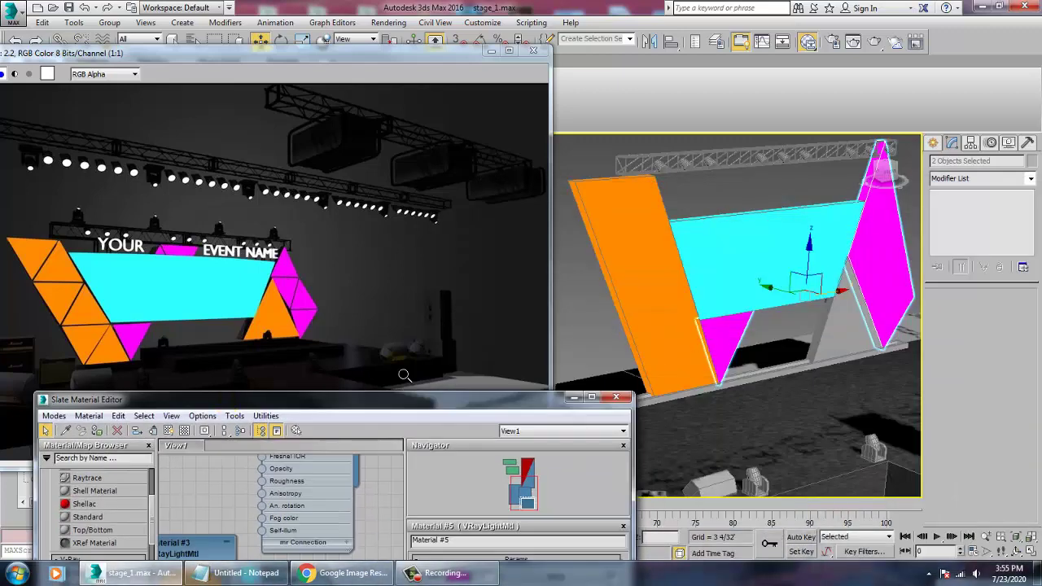
left_click(832, 343)
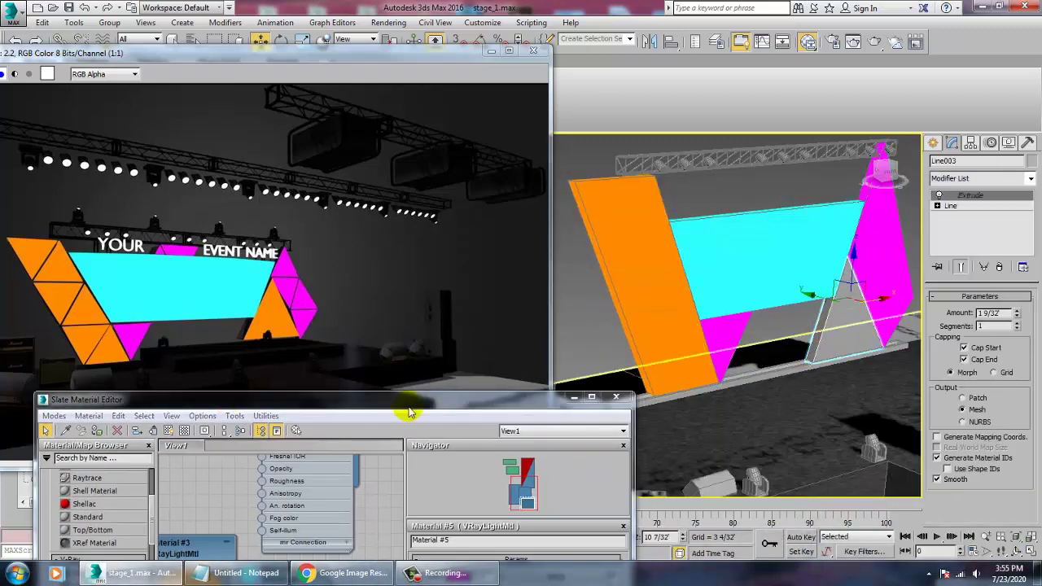
middle_click_drag(269, 498, 339, 572)
scroll(334, 521, "down", 3)
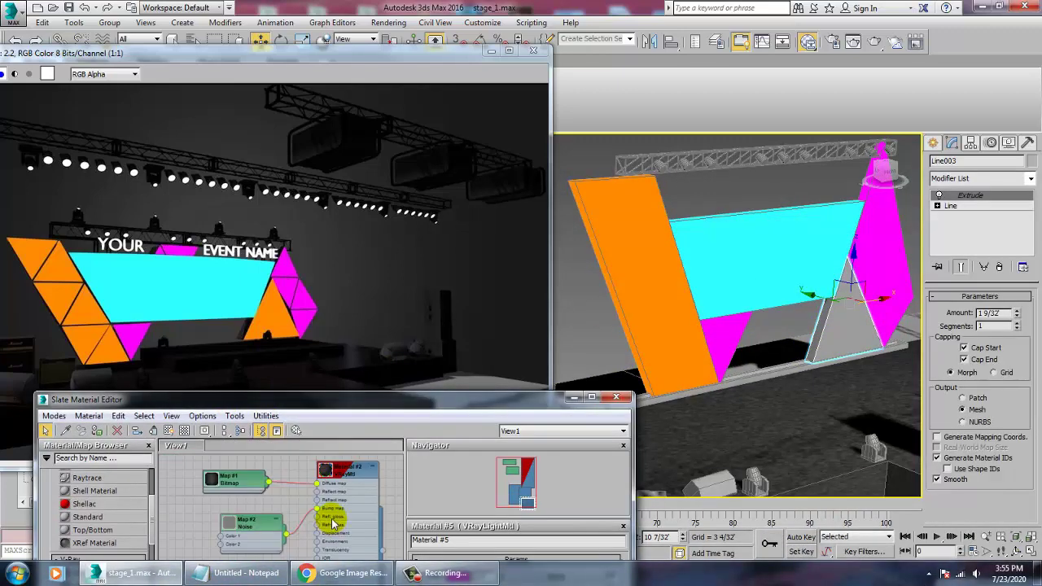
middle_click_drag(333, 520, 332, 413)
left_click(271, 517)
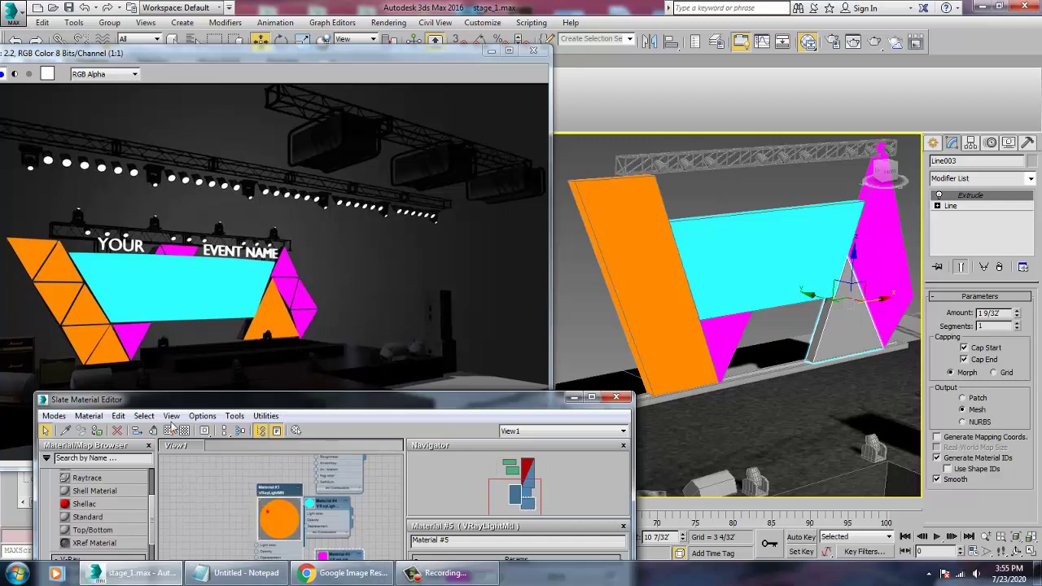
left_click(98, 430)
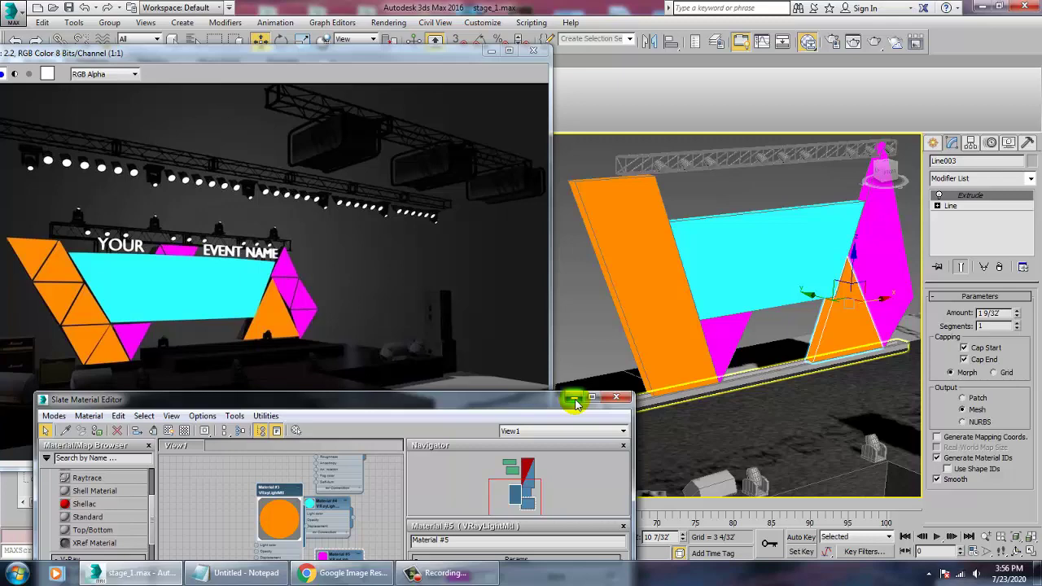
left_click(575, 399)
Step: Select all six rounded frame shapes around the three box units hanging from the overhead truss
middle_click_drag(808, 369, 782, 347, "alt")
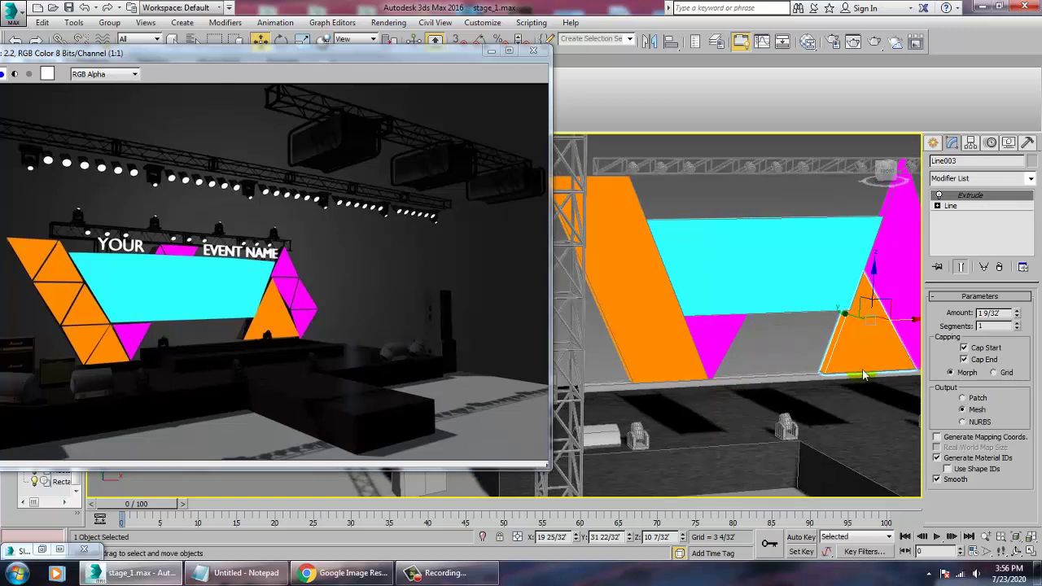
scroll(751, 302, "down", 4)
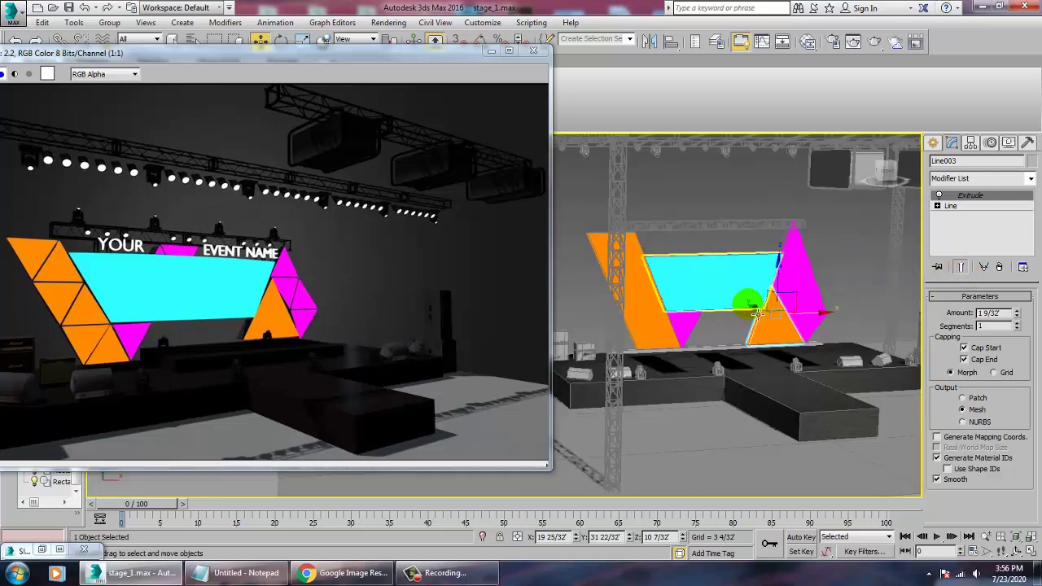
middle_click_drag(749, 302, 762, 301, "alt")
middle_click_drag(763, 302, 674, 346)
scroll(801, 246, "up", 4)
middle_click_drag(801, 245, 664, 328)
left_click(661, 332)
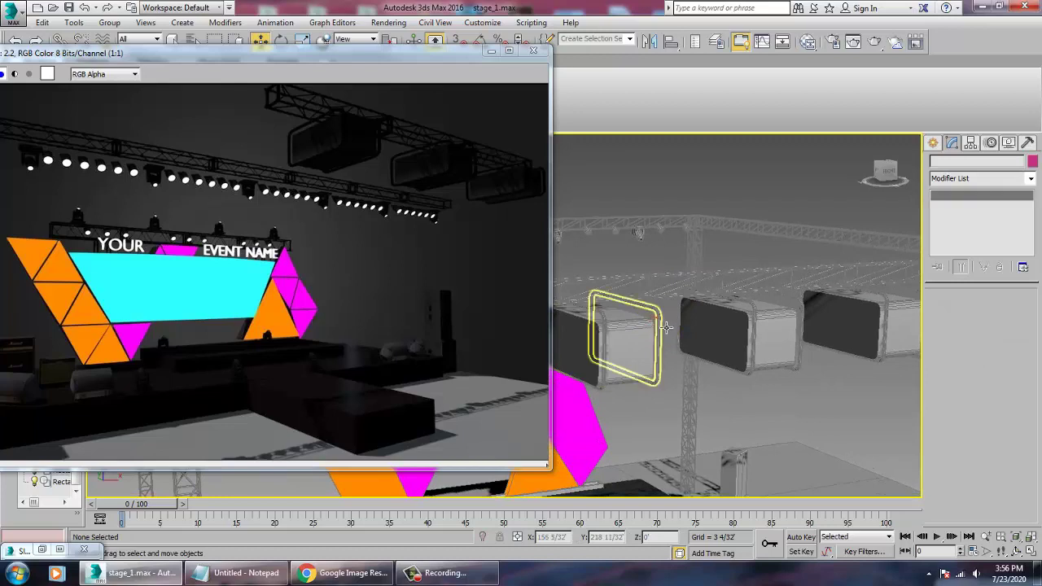
left_click(609, 326)
left_click(604, 327, "ctrl")
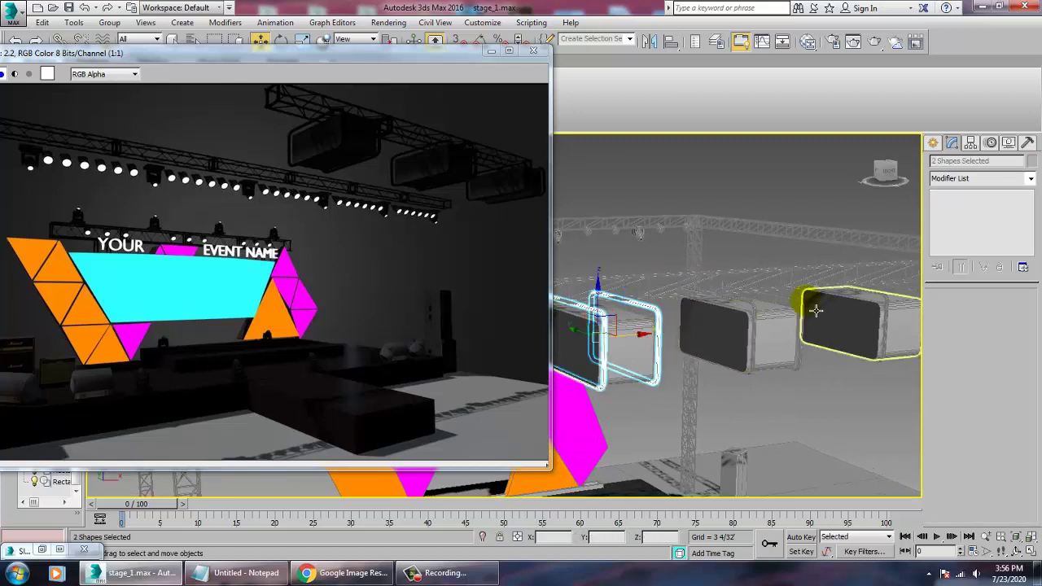
left_click(774, 316, "ctrl")
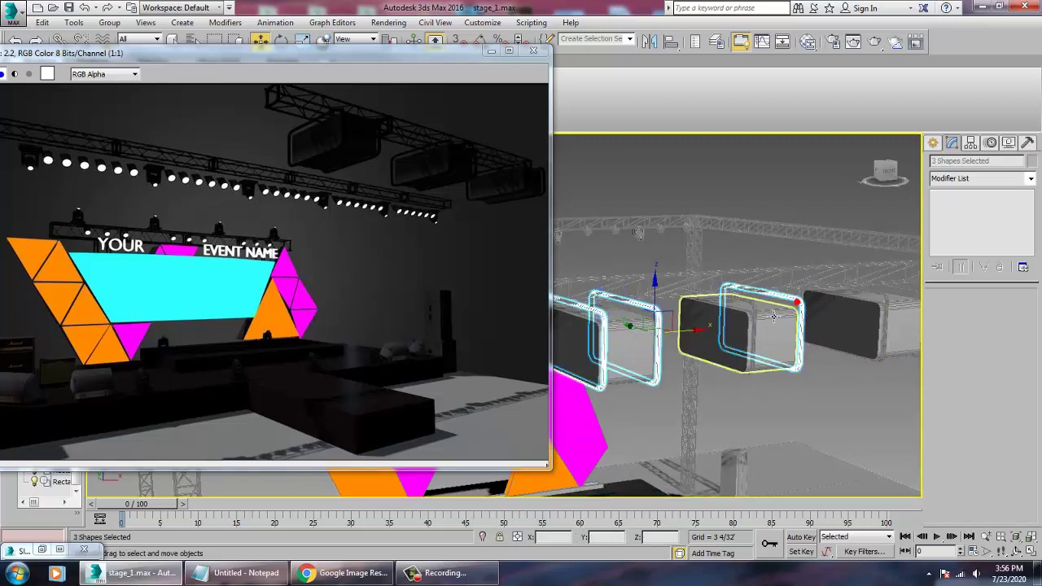
left_click(764, 314, "ctrl")
middle_click_drag(850, 324, 791, 335)
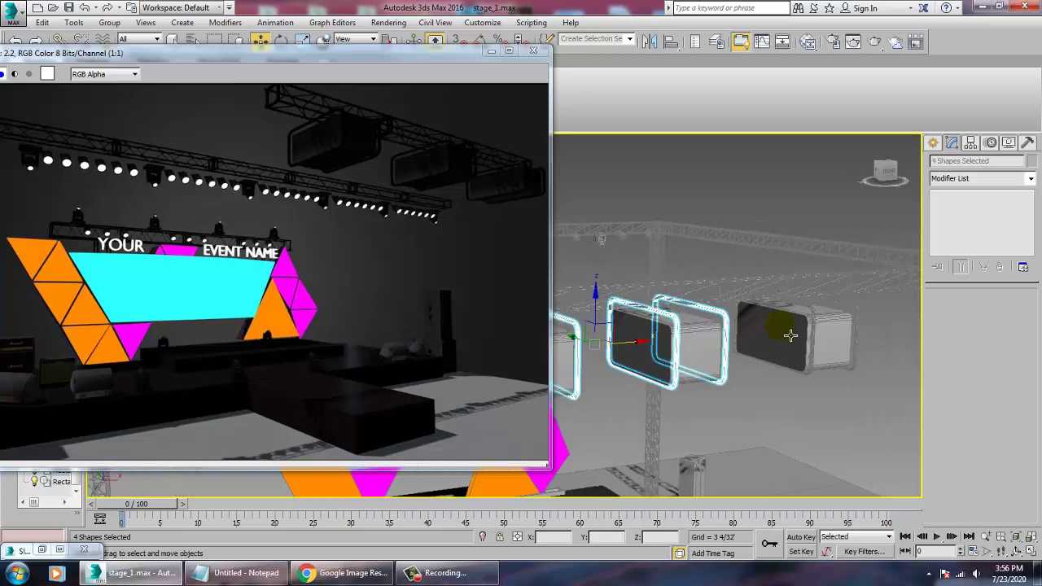
left_click(817, 320, "ctrl")
left_click(862, 319, "ctrl")
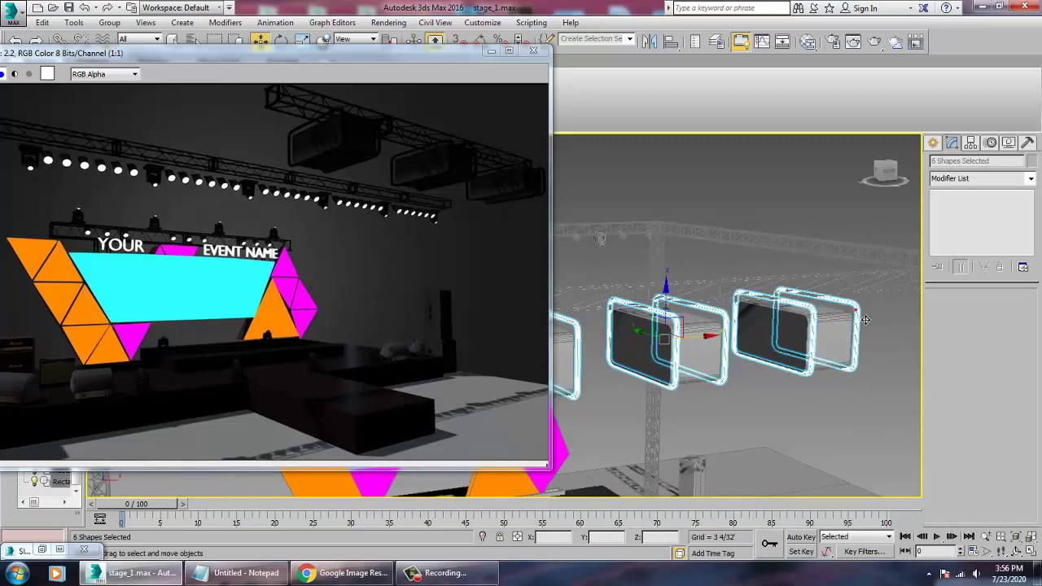
Step: Add a VRayMtl to the material graph and set its diffuse colour to near-black
key("m")
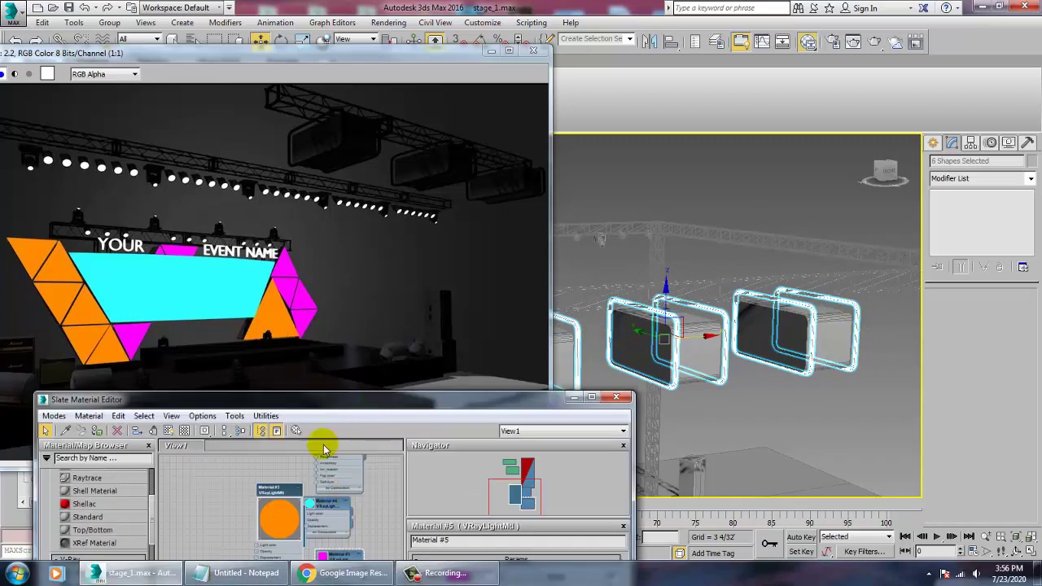
left_click_drag(315, 400, 309, 135)
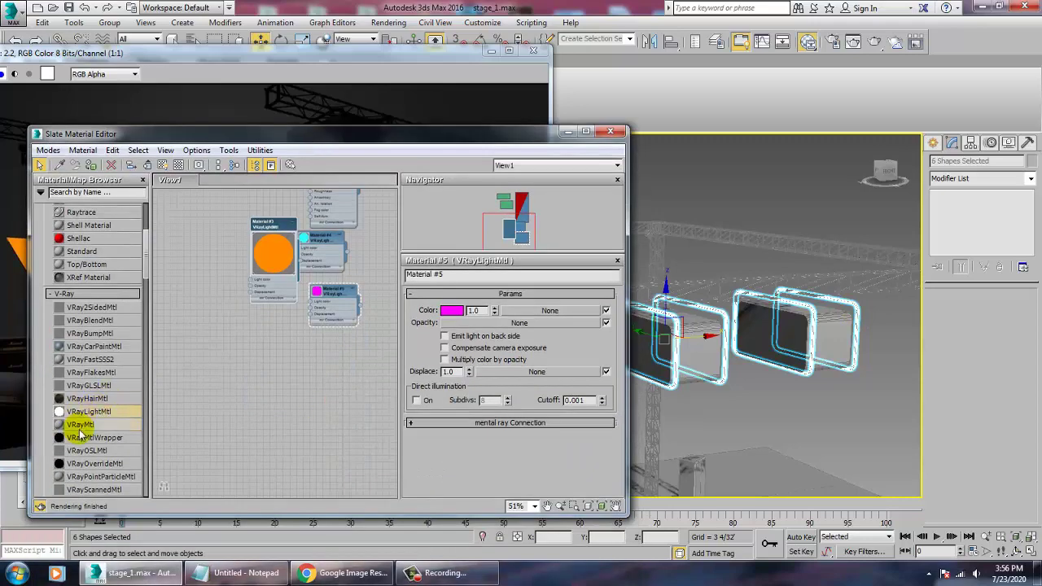
left_click_drag(79, 425, 238, 339)
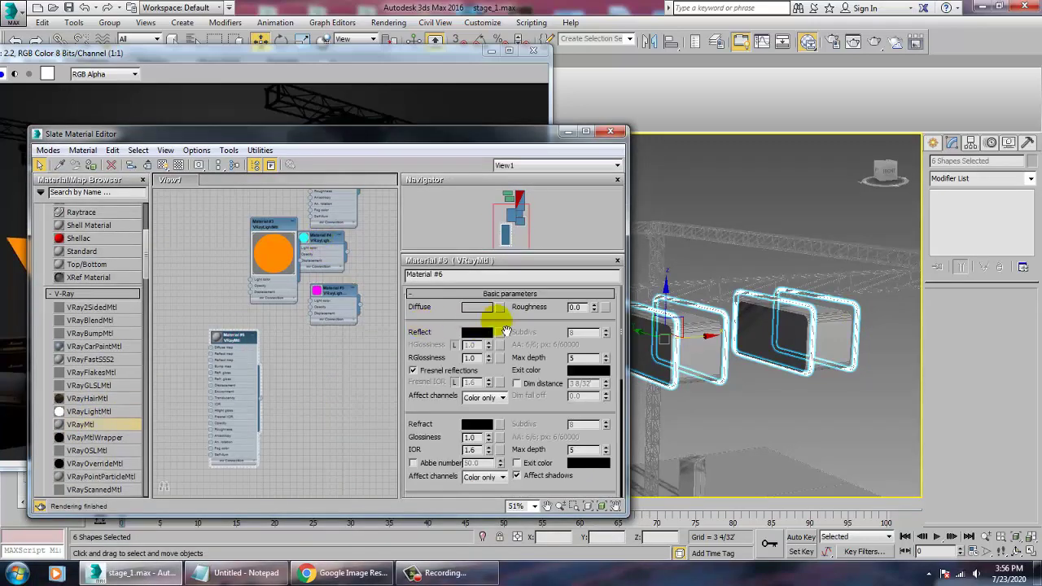
left_click(479, 308)
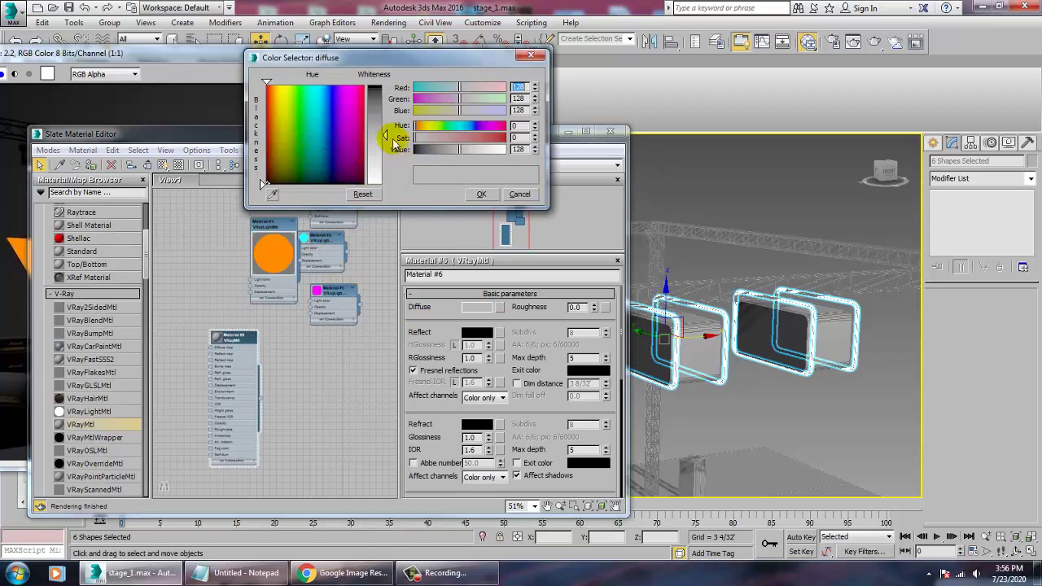
left_click_drag(388, 135, 385, 85)
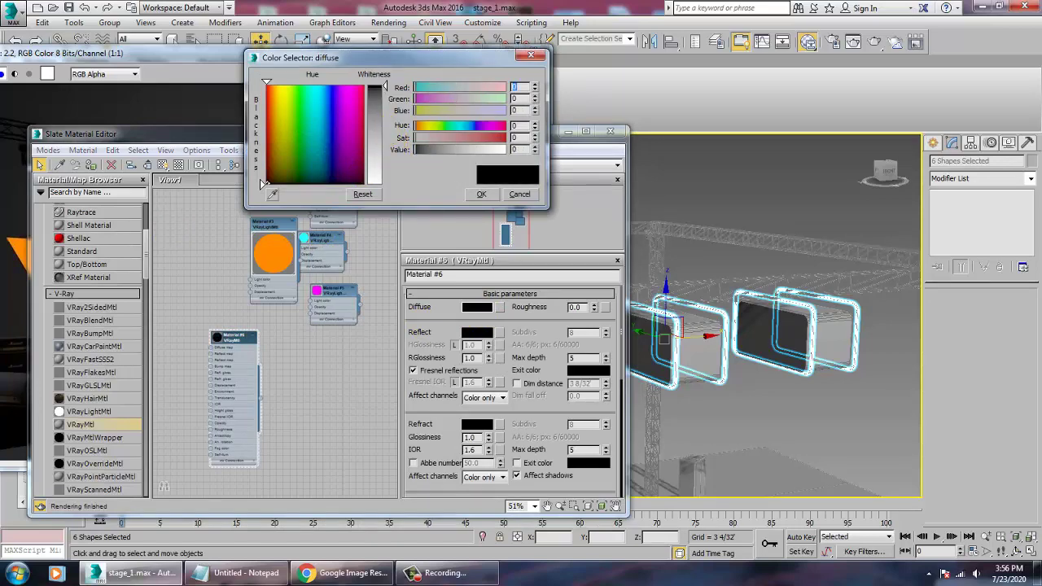
left_click(481, 194)
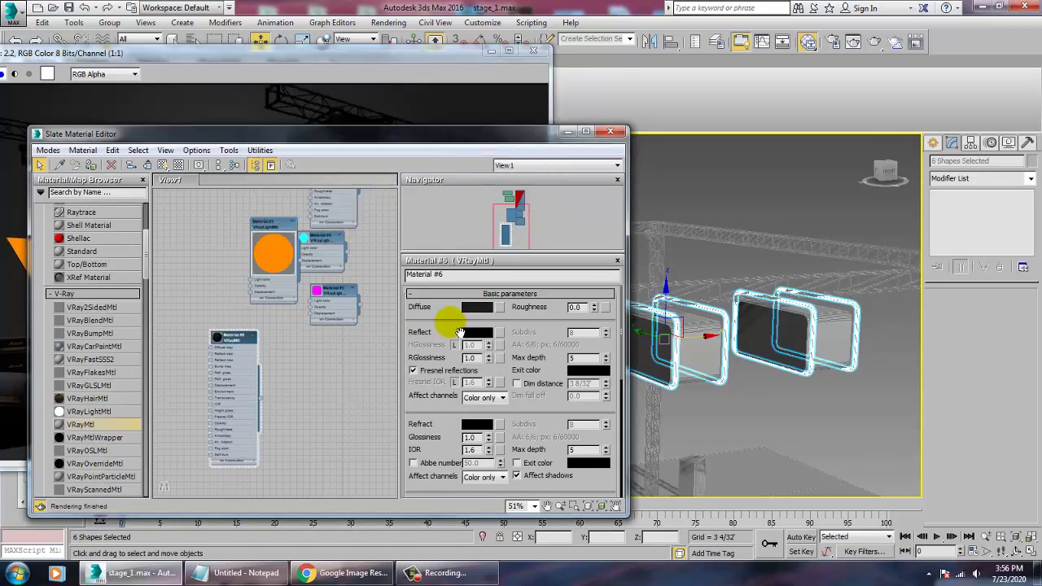
Step: Set the VRayMtl's reflection to grey 153 and reflection glossiness to 0.91, turn off Fresnel reflections, and assign it to the six frames
double_click(215, 338)
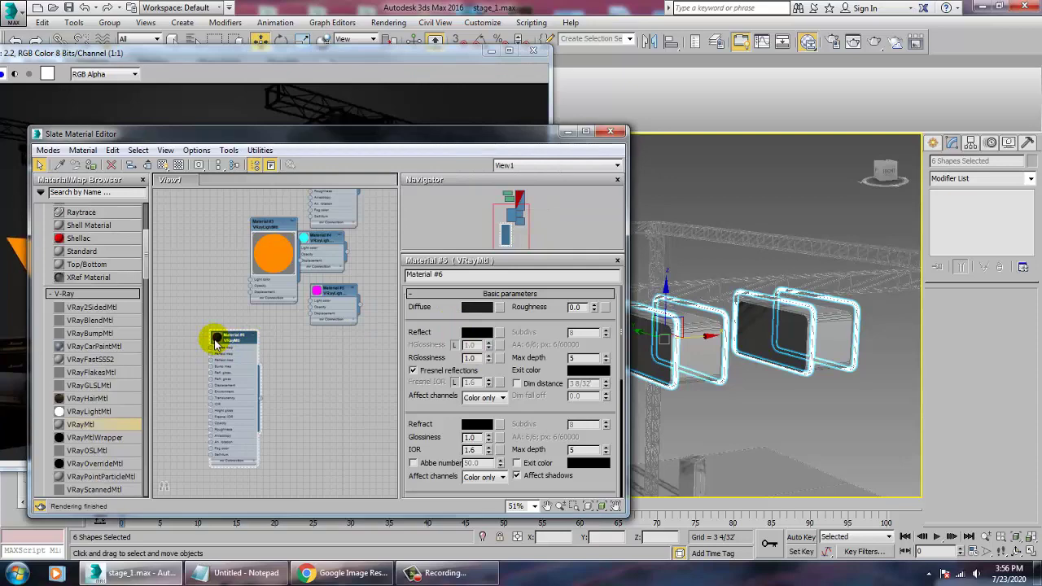
left_click(477, 334)
left_click_drag(385, 93, 385, 145)
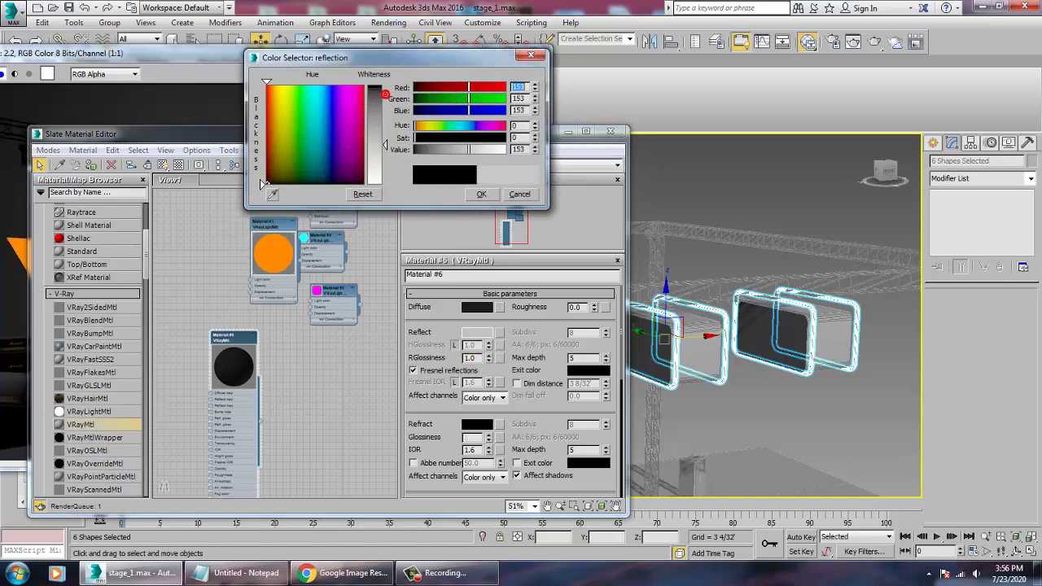
left_click(481, 194)
left_click(456, 382)
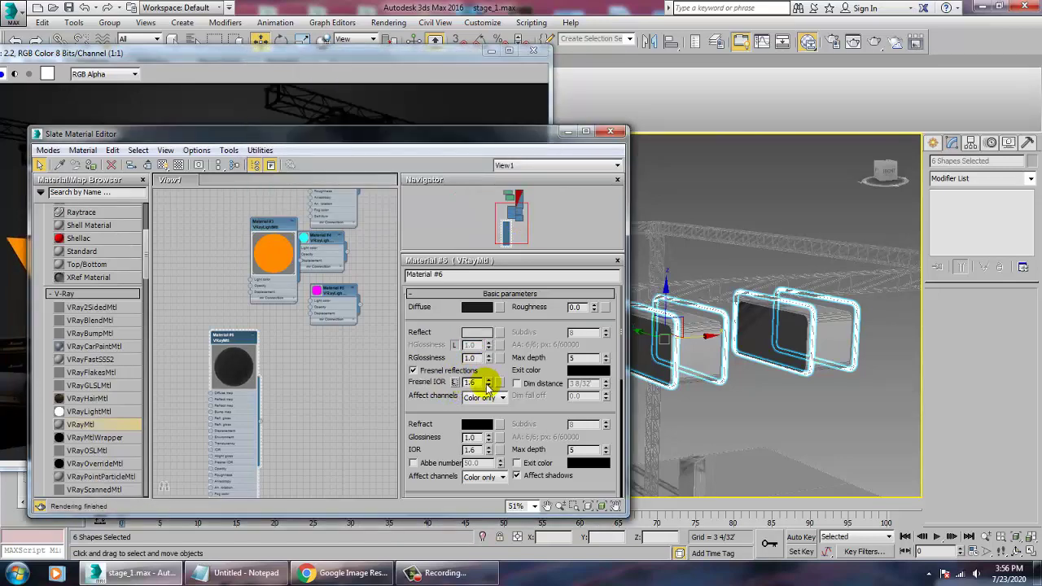
mouse_move(499, 411)
left_mouse_down()
mouse_move(496, 380)
mouse_move(501, 396)
left_mouse_up()
left_click(414, 370)
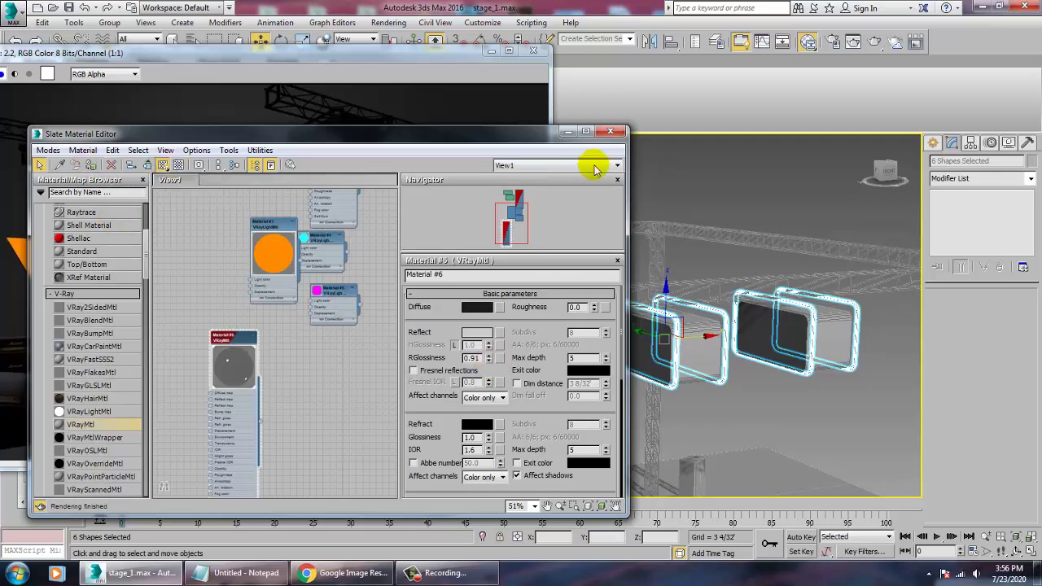
left_click(568, 131)
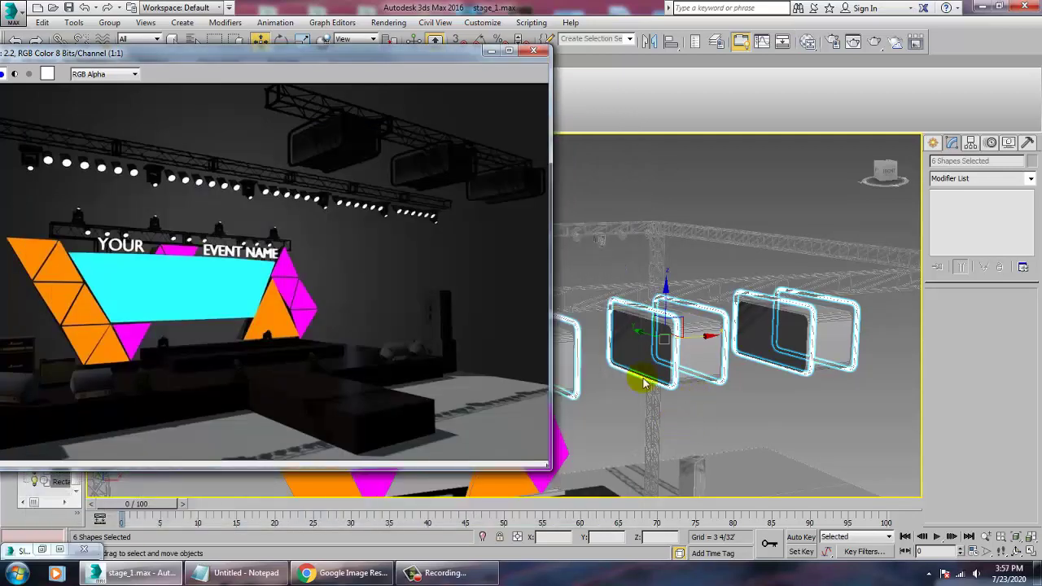
Step: Select the three hanging box bodies and assign the same near-black reflective VRayMtl to them
left_click(638, 336)
left_click(796, 356, "ctrl")
middle_click_drag(730, 312, 801, 306)
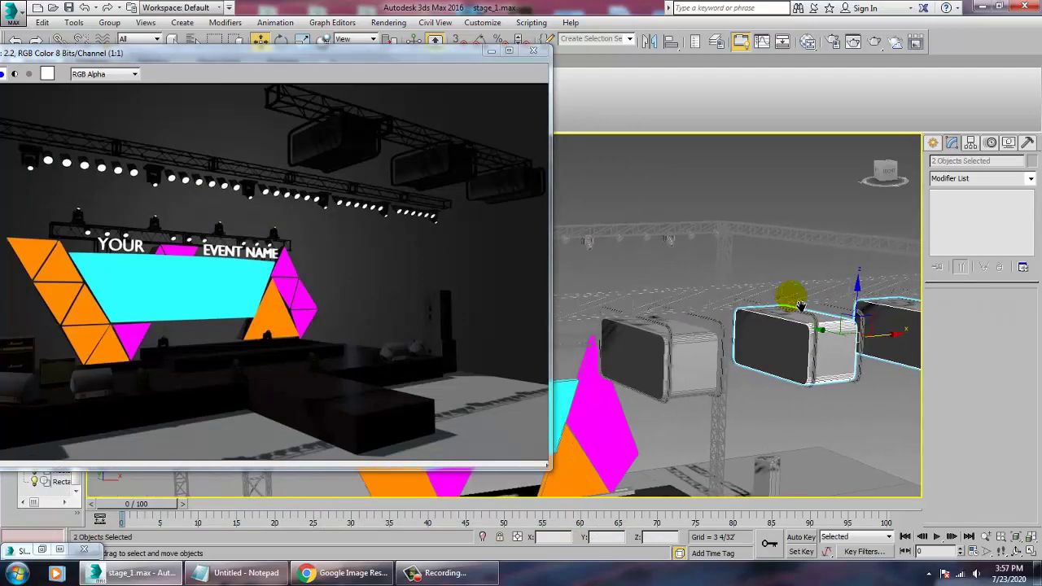
left_click(706, 345, "ctrl")
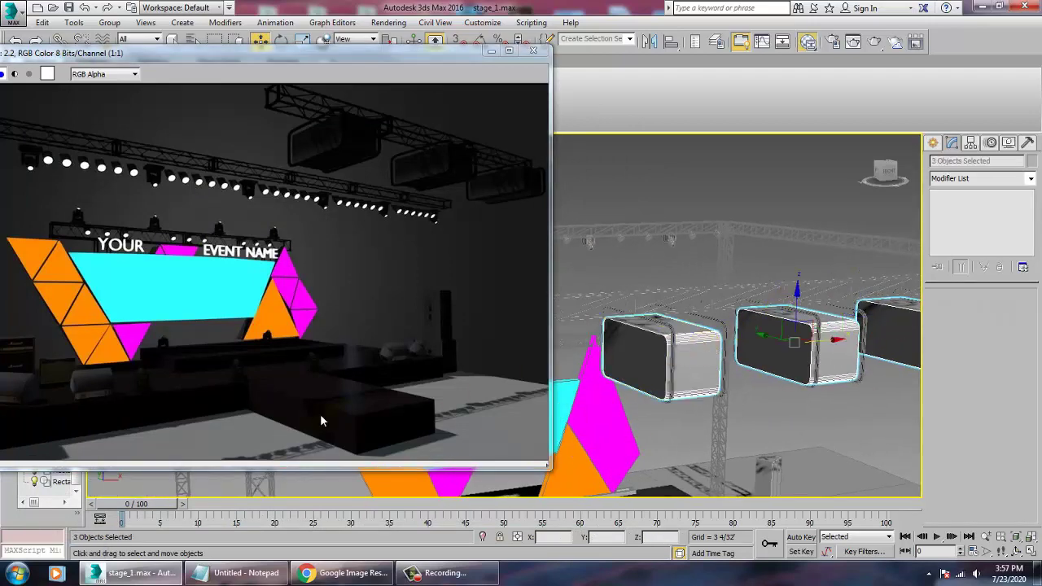
left_click(42, 550)
left_click(93, 167)
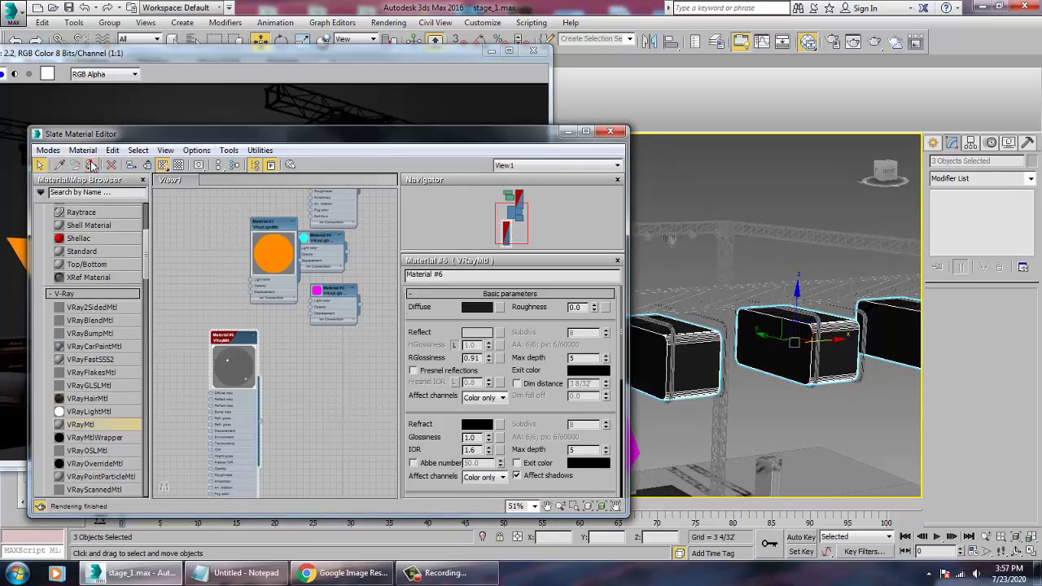
left_click(567, 131)
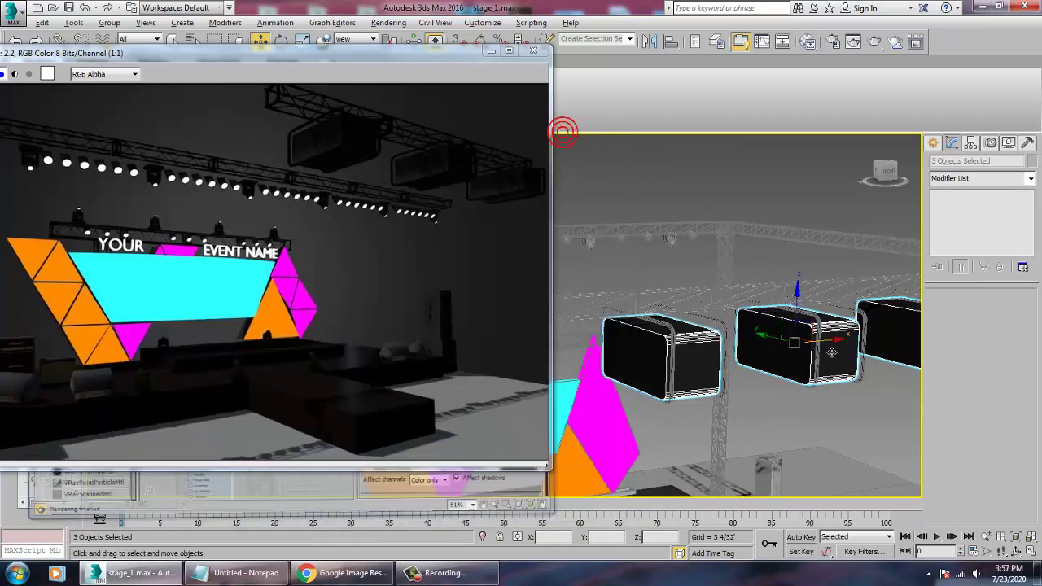
Step: Select the four overhead beams and three of the support posts of the outer truss frame around the stage
scroll(721, 319, "down", 10)
middle_click_drag(736, 327, 770, 337)
middle_click_drag(770, 337, 749, 345, "alt")
left_click(675, 333)
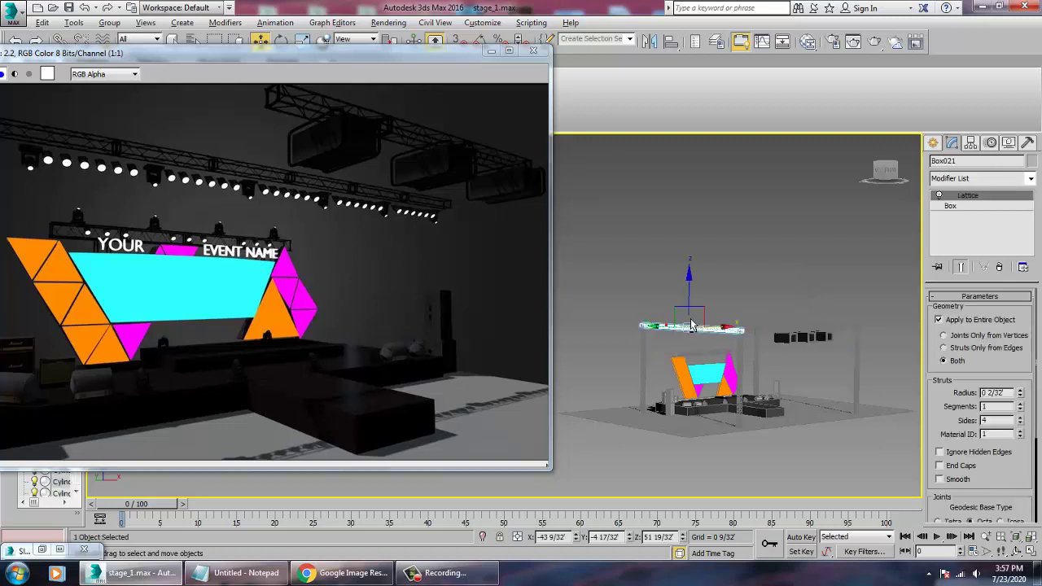
middle_click_drag(675, 331, 656, 335, "alt")
scroll(653, 334, "up", 3)
left_click(634, 334, "ctrl")
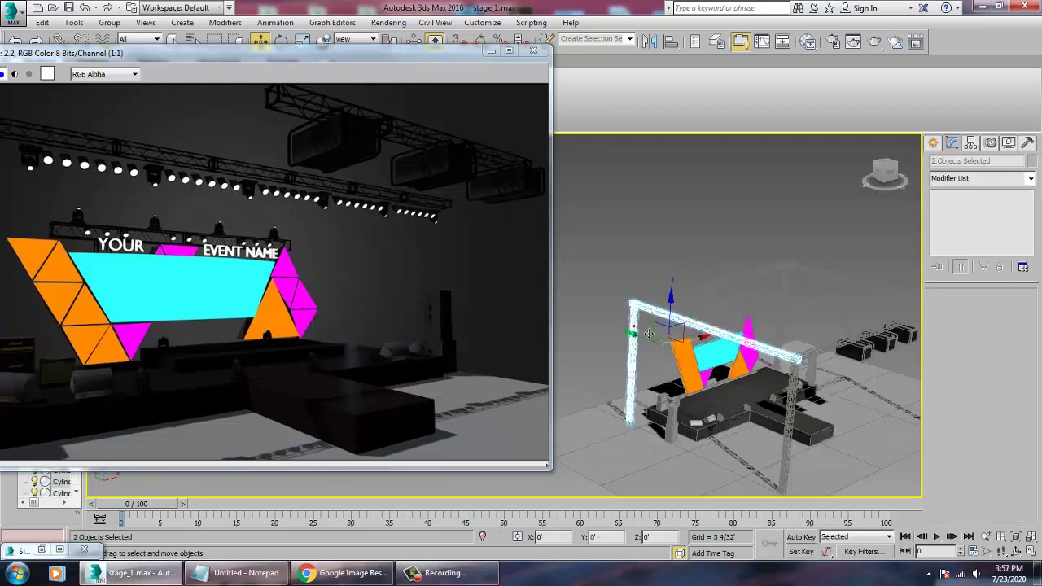
left_click(729, 279, "ctrl")
left_click(807, 273, "ctrl")
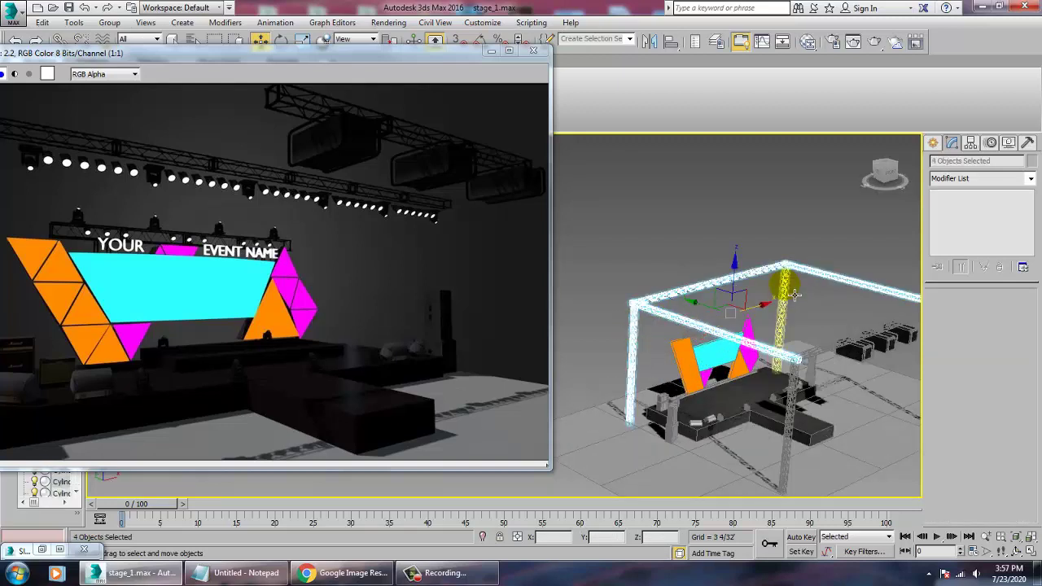
left_click(795, 295, "ctrl")
left_click(799, 410, "ctrl")
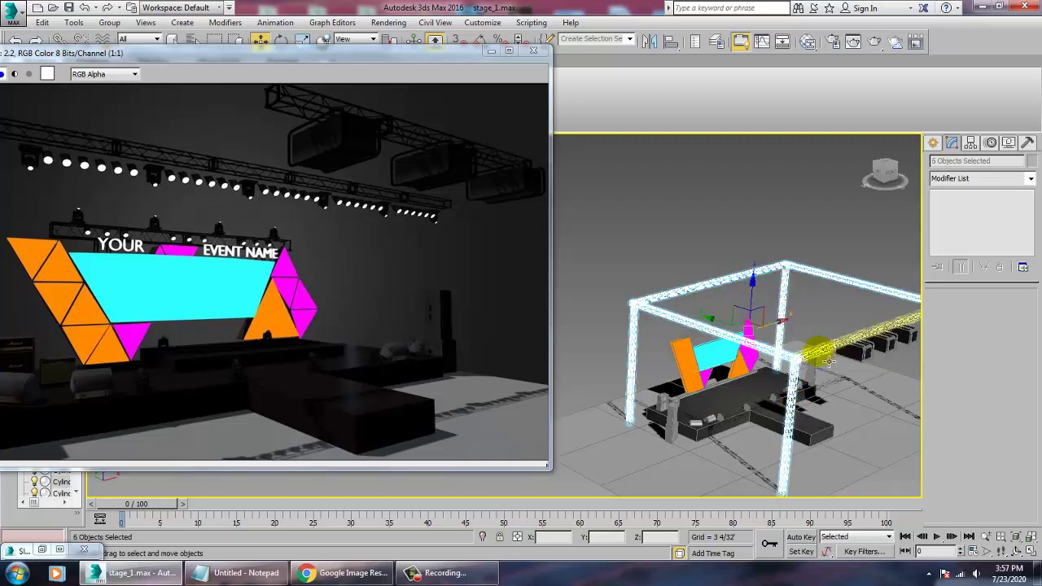
left_click(828, 361, "ctrl")
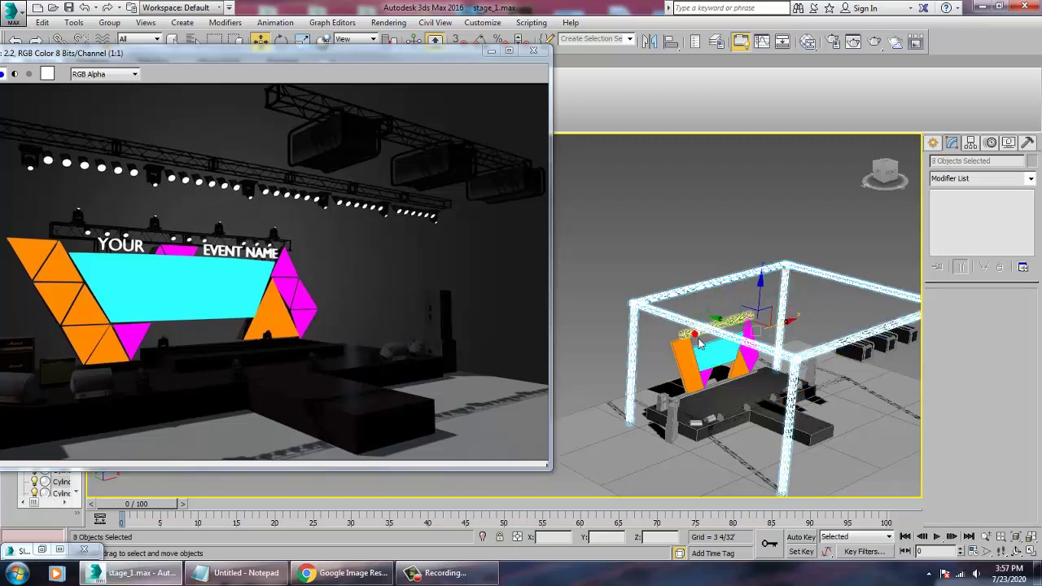
Step: Add the short truss above the backdrop panels and the remaining corner post to the truss selection
scroll(703, 326, "up", 4)
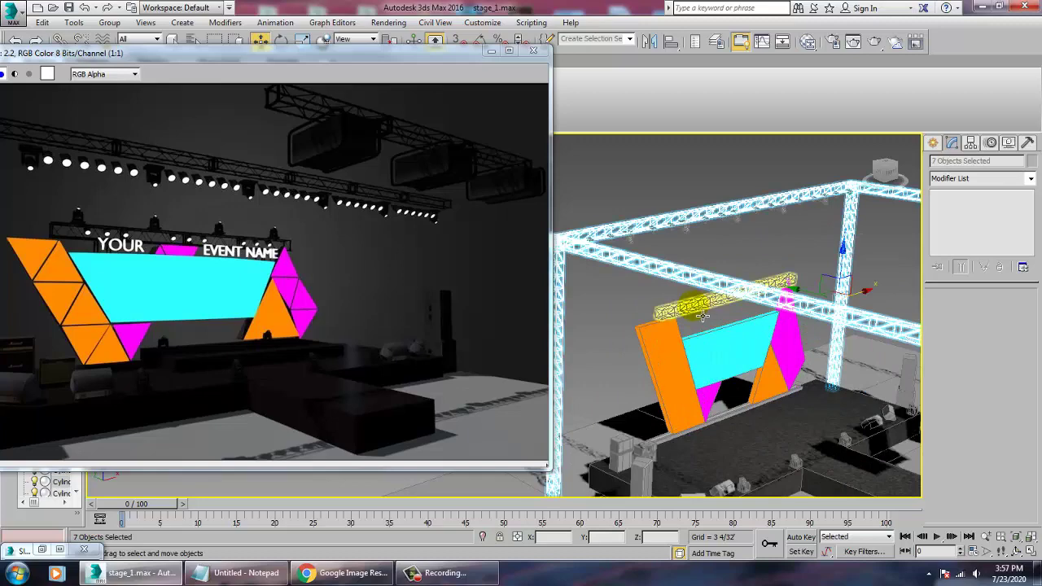
left_click(694, 314, "ctrl")
scroll(774, 333, "down", 5)
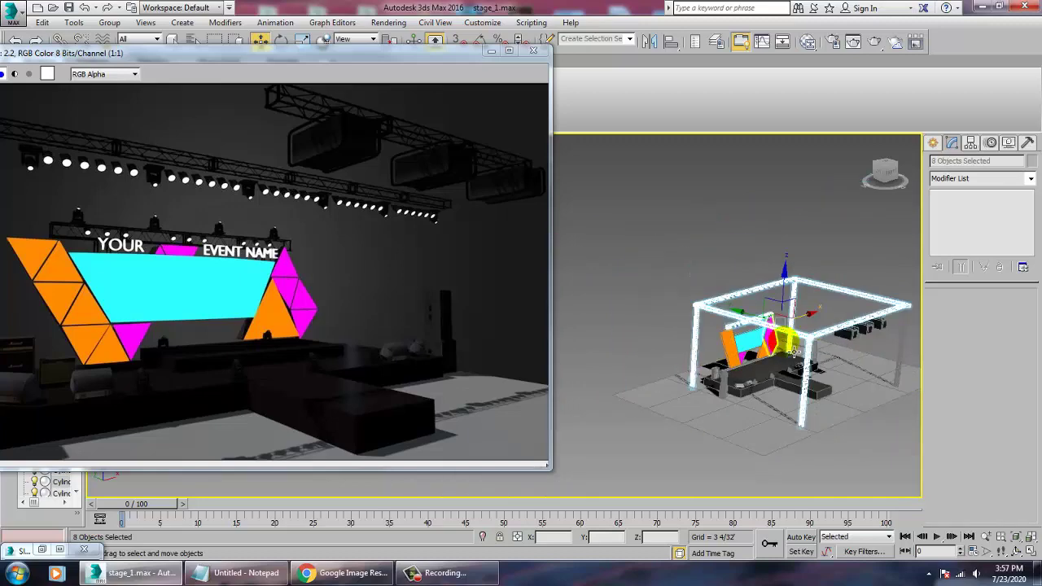
middle_click_drag(814, 337, 733, 322)
scroll(726, 293, "up", 4)
middle_click_drag(722, 274, 720, 315)
left_click(871, 355, "ctrl")
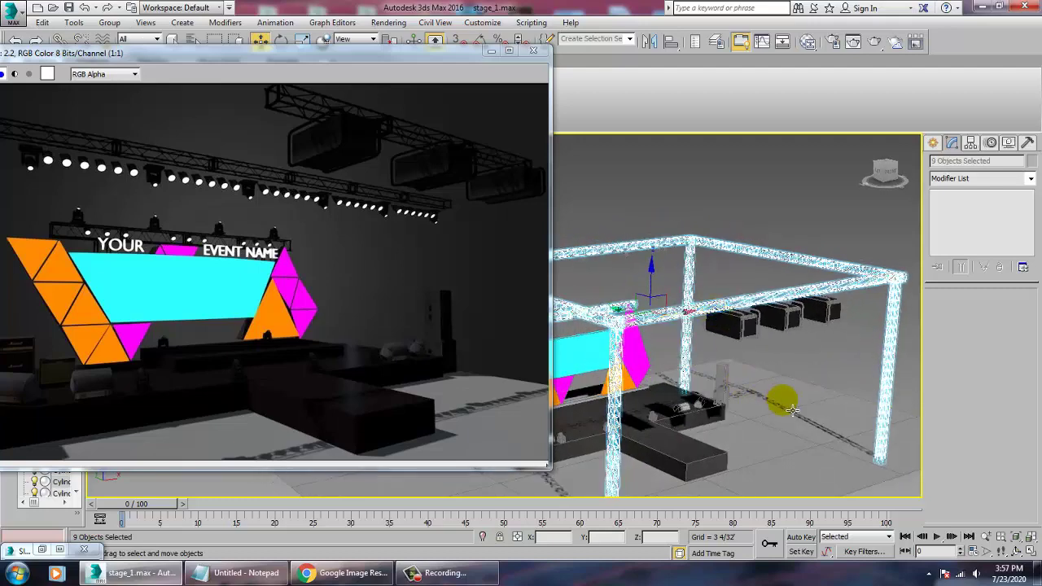
Step: Add another VRayMtl to the material graph and set its diffuse colour to near-black, value 8
left_click(40, 552)
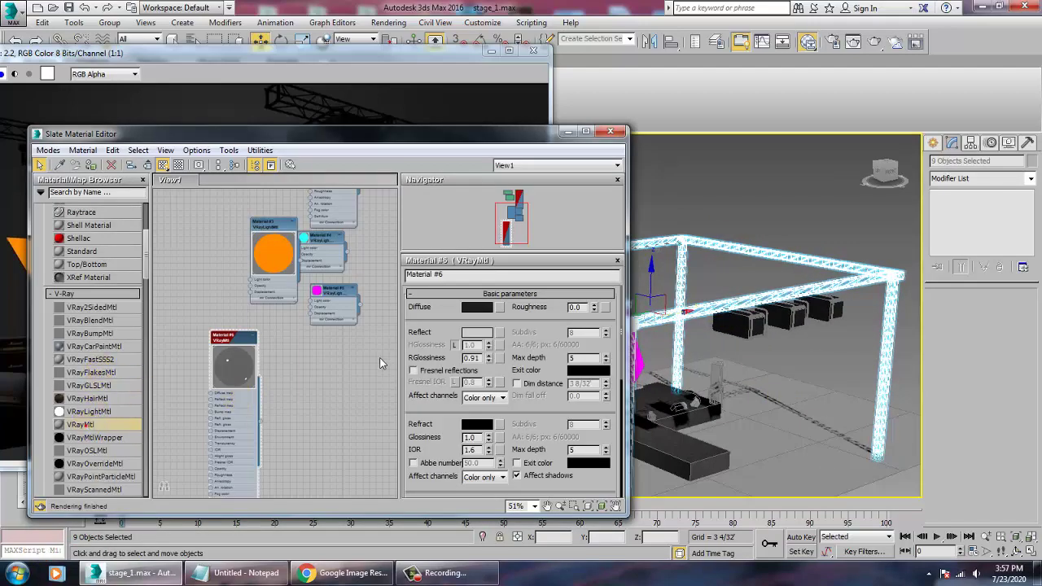
left_click_drag(380, 363, 334, 362)
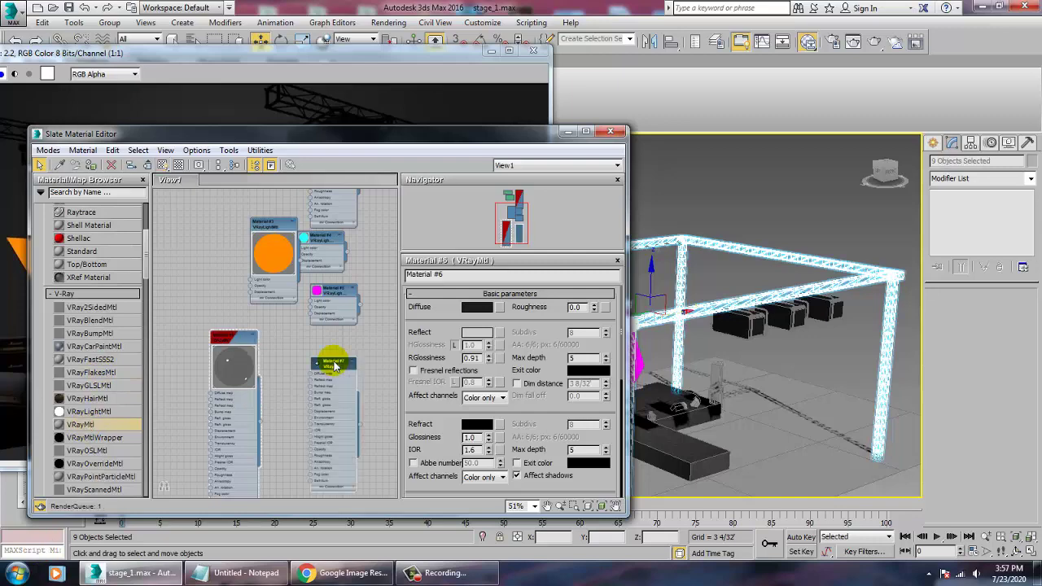
left_click(477, 308)
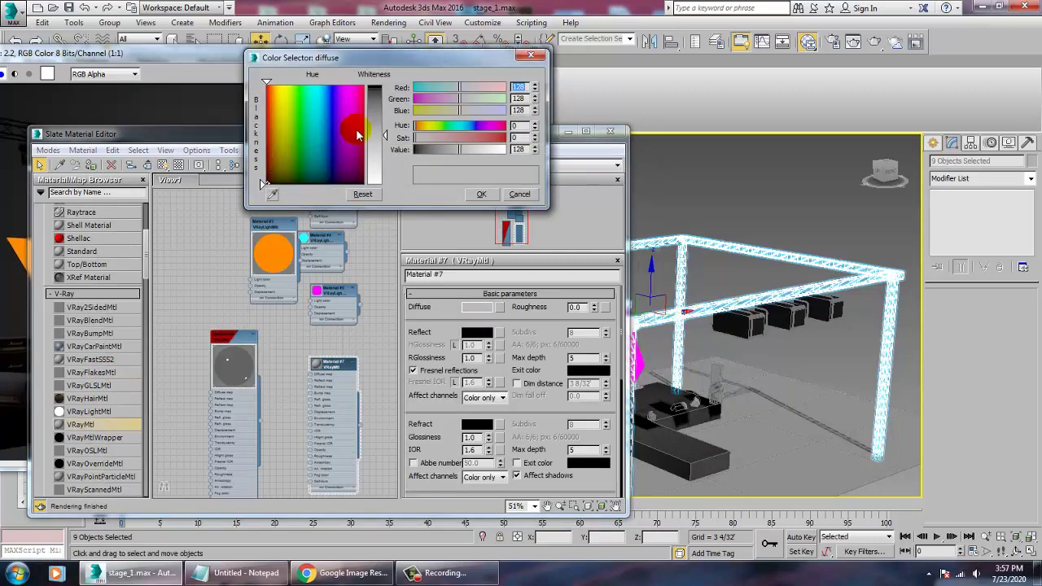
left_click_drag(384, 115, 384, 88)
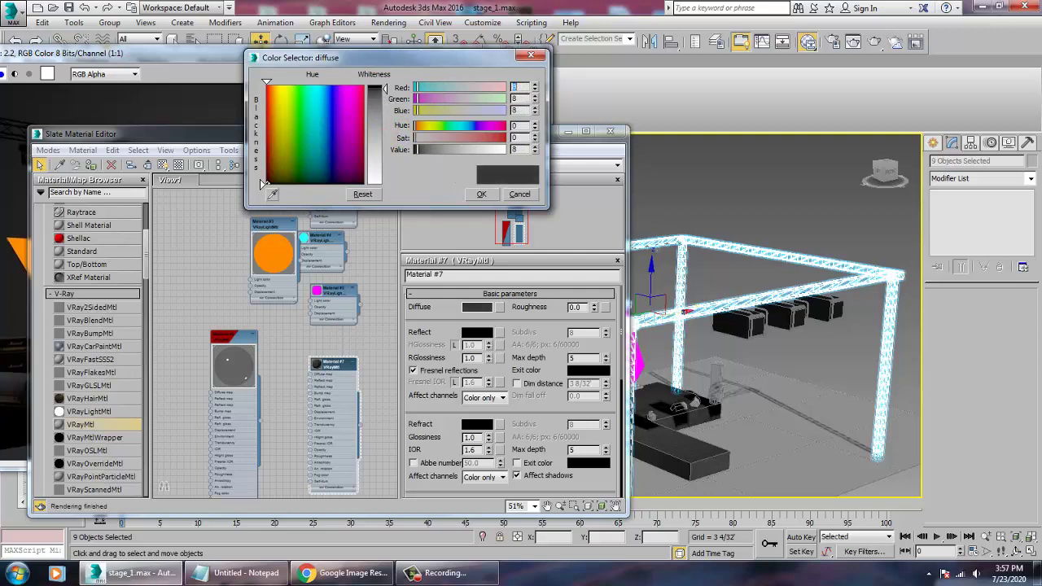
left_click(483, 195)
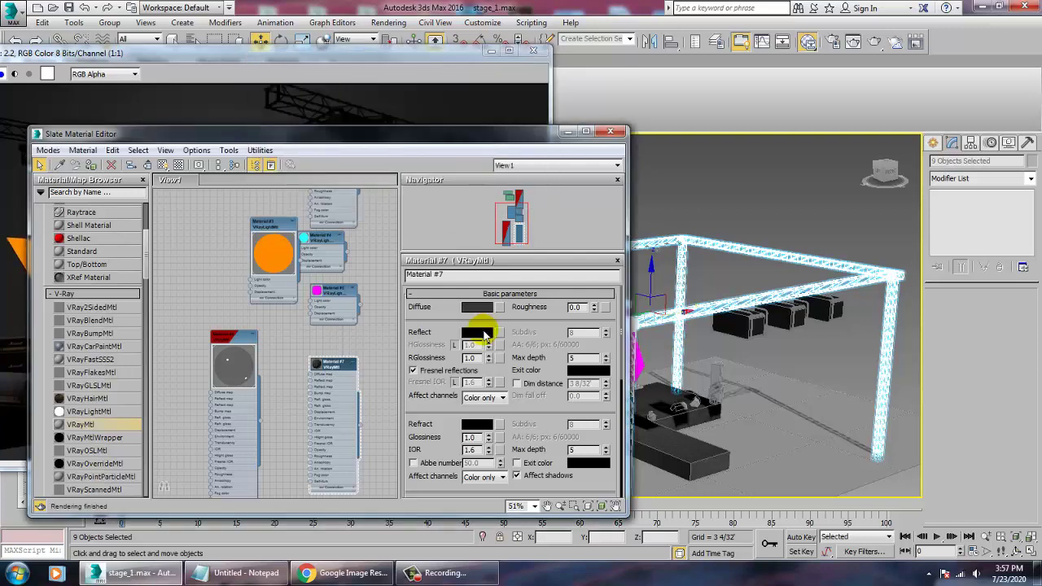
Step: Set the new VRayMtl's reflection to grey 50, Fresnel IOR to 0.5 and reflection glossiness to 0.68, and assign it to the selected trusses
left_click(484, 334)
left_click_drag(384, 86, 384, 106)
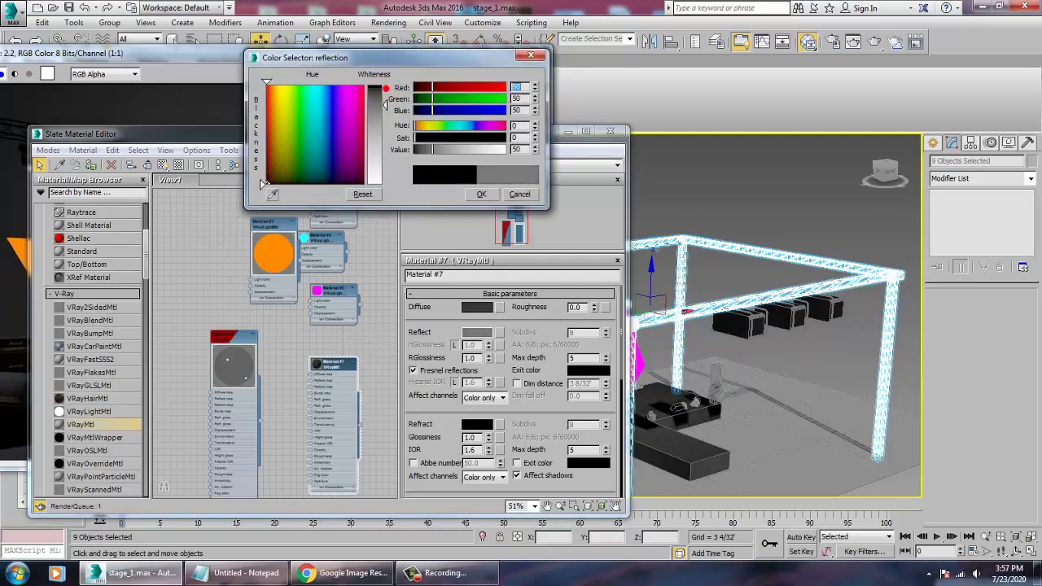
left_click(481, 193)
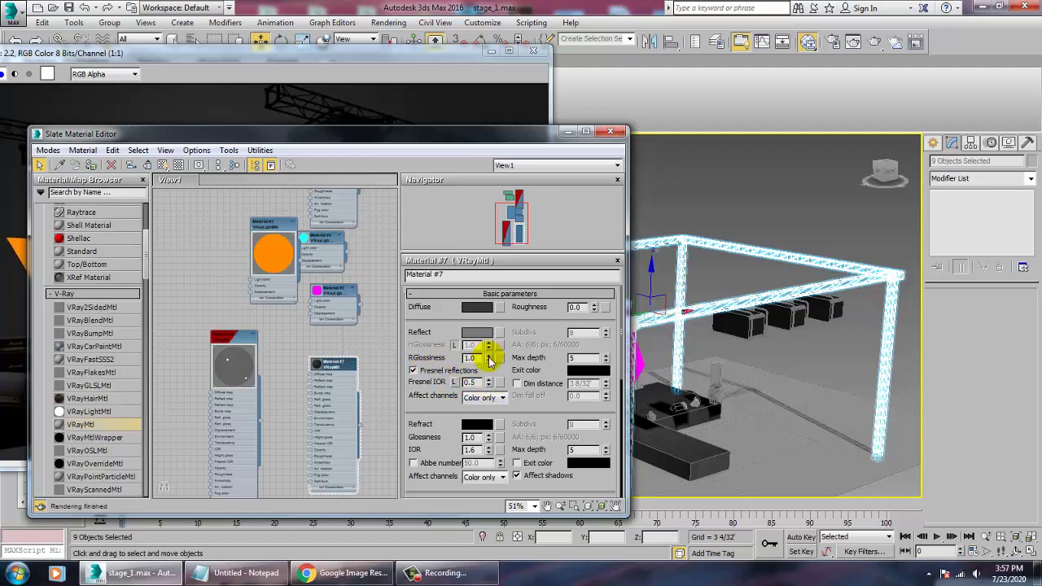
left_click_drag(487, 357, 501, 381)
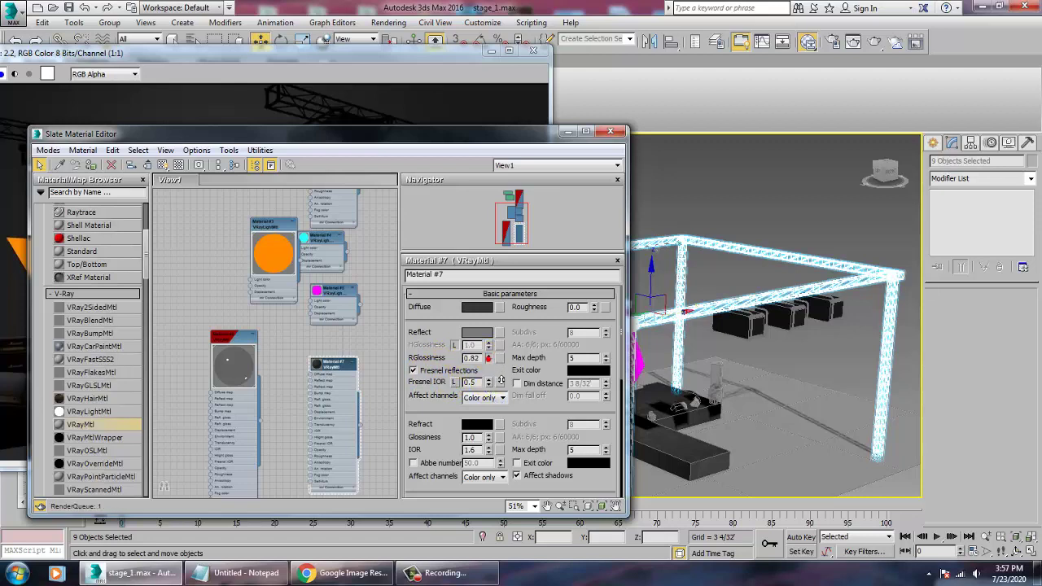
double_click(318, 367)
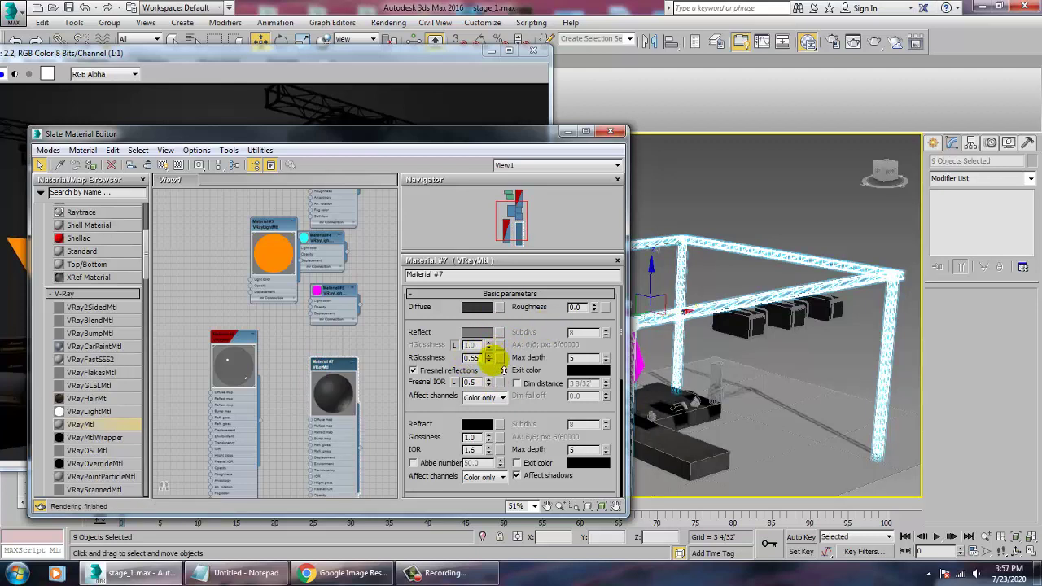
left_click(488, 356)
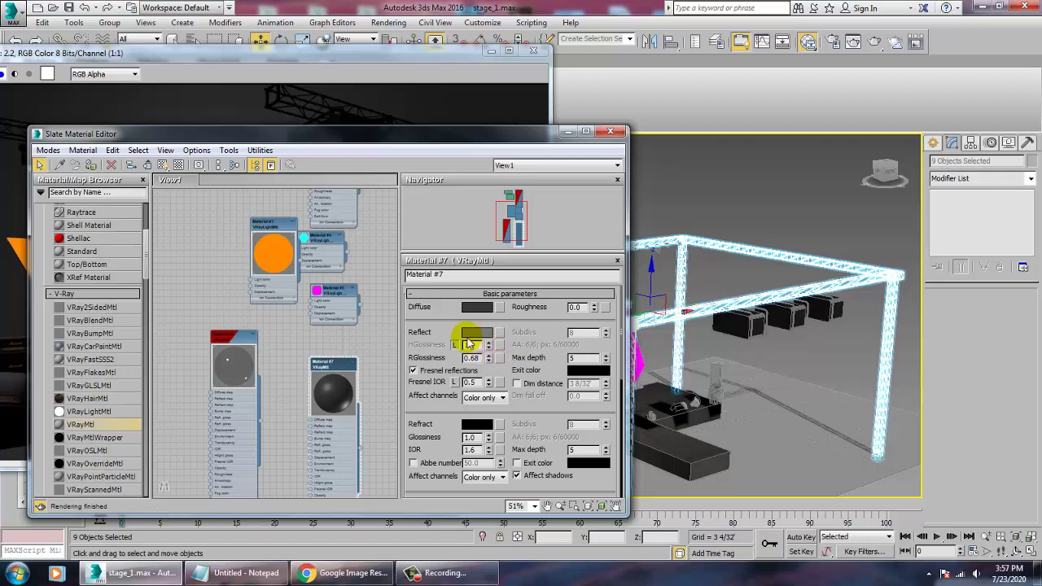
left_click(94, 165)
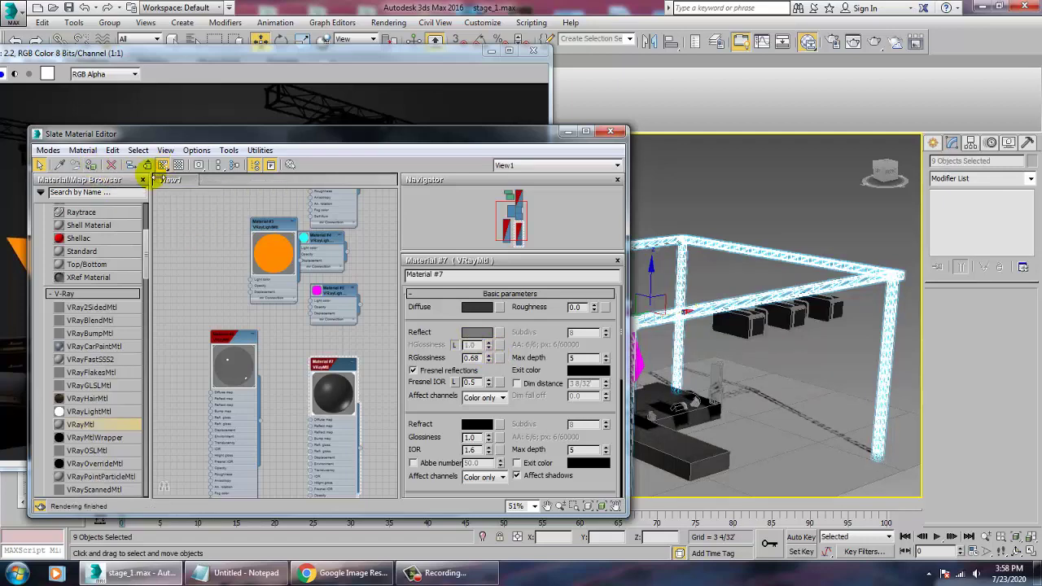
left_click(568, 133)
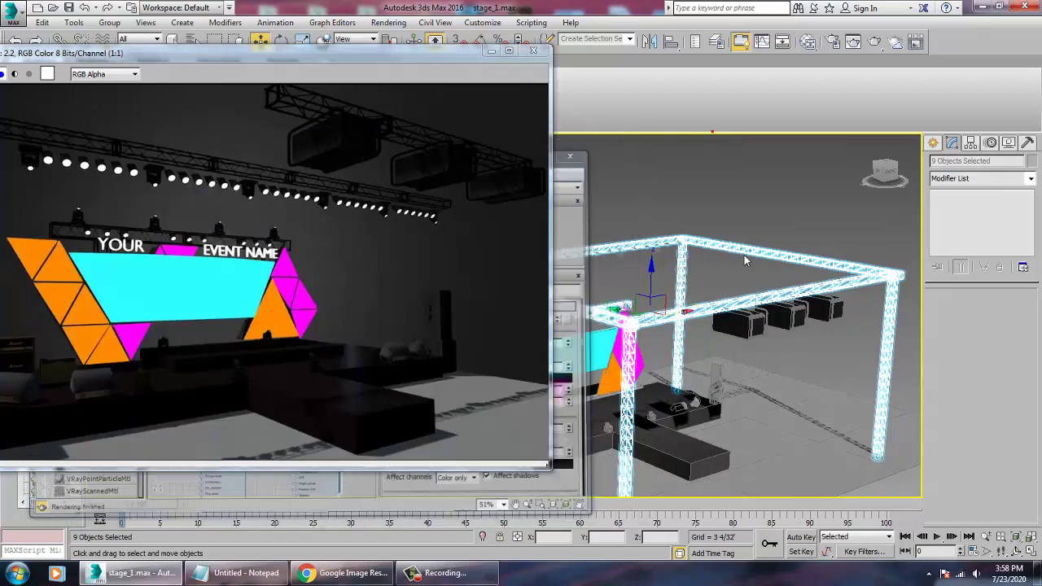
Step: Deselect the trusses, run a test render of the perspective view to check their material, and close the render
scroll(774, 403, "up", 3)
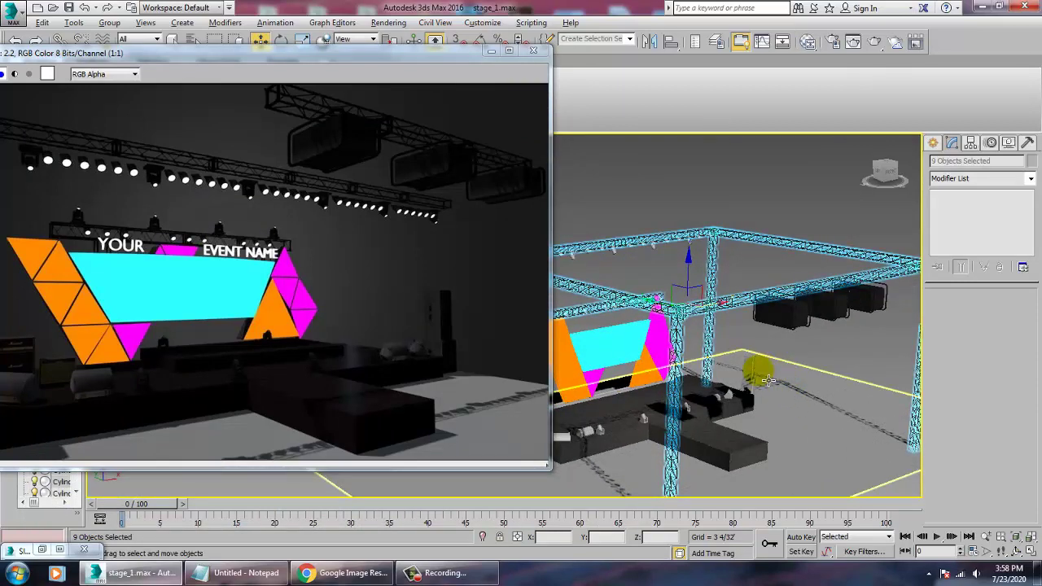
middle_click_drag(760, 371, 762, 350, "alt")
left_click(800, 192)
scroll(738, 309, "up", 2)
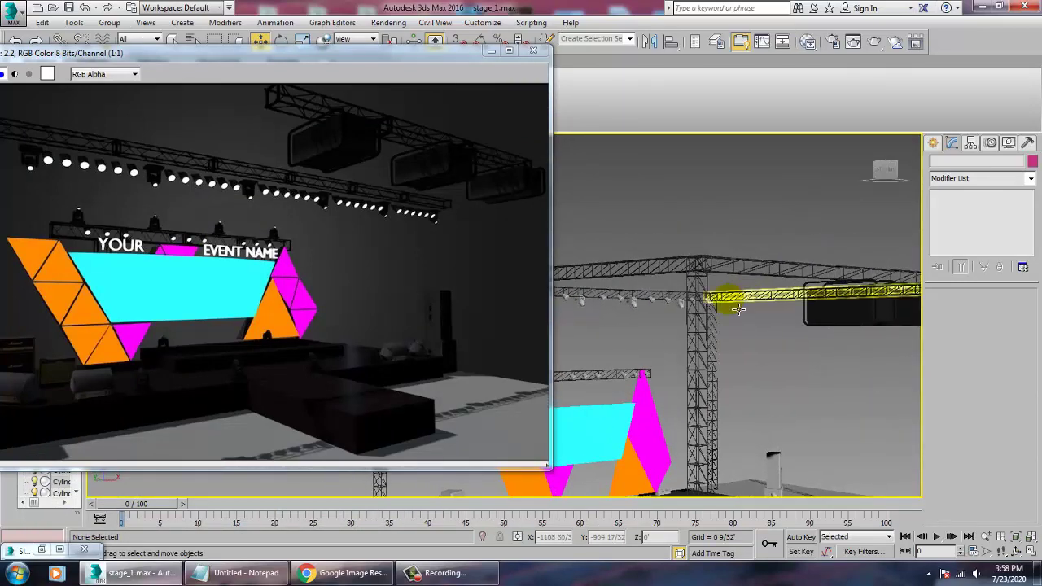
scroll(729, 307, "down", 2)
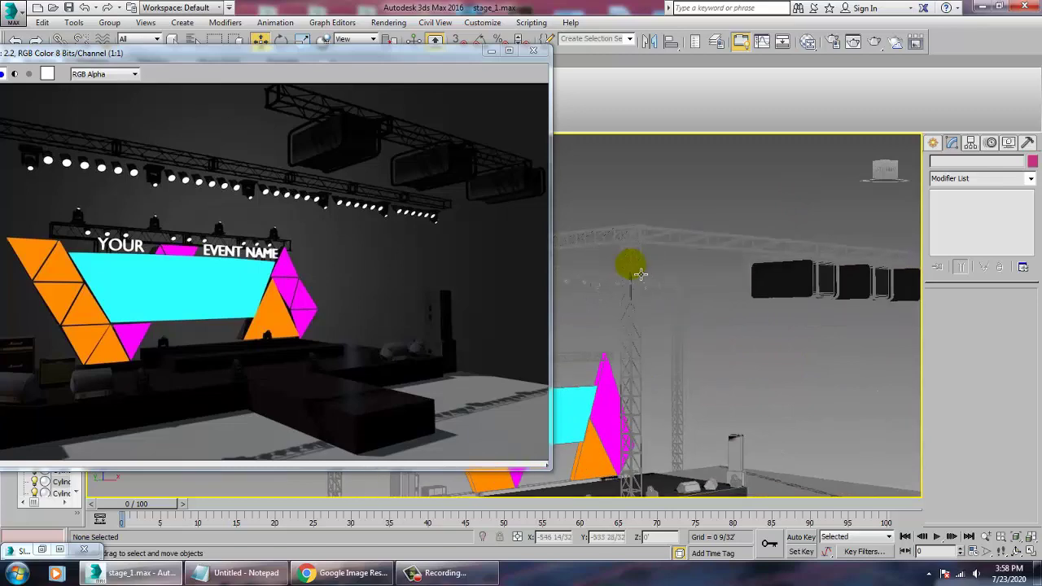
left_click(388, 22)
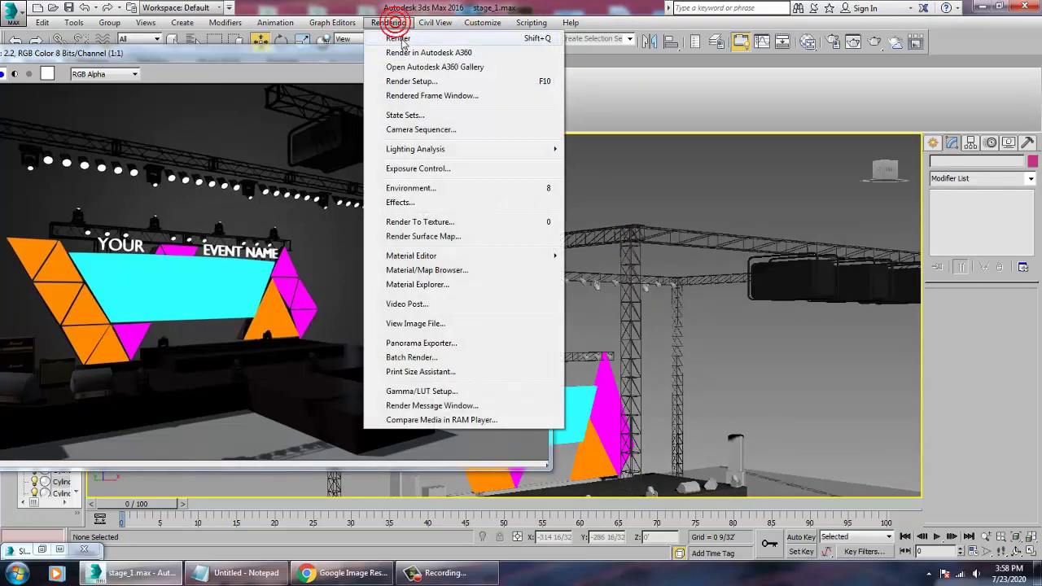
left_click(397, 35)
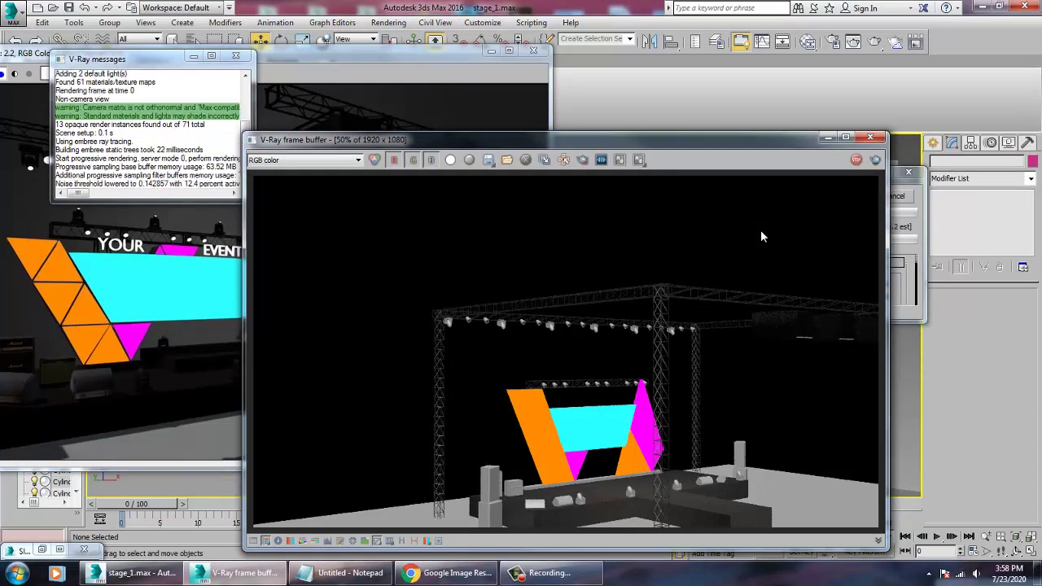
left_click(870, 137)
Step: Select all objects in the scene, convert them to Editable Poly, and clear the selection
left_click(869, 231)
right_click(875, 259)
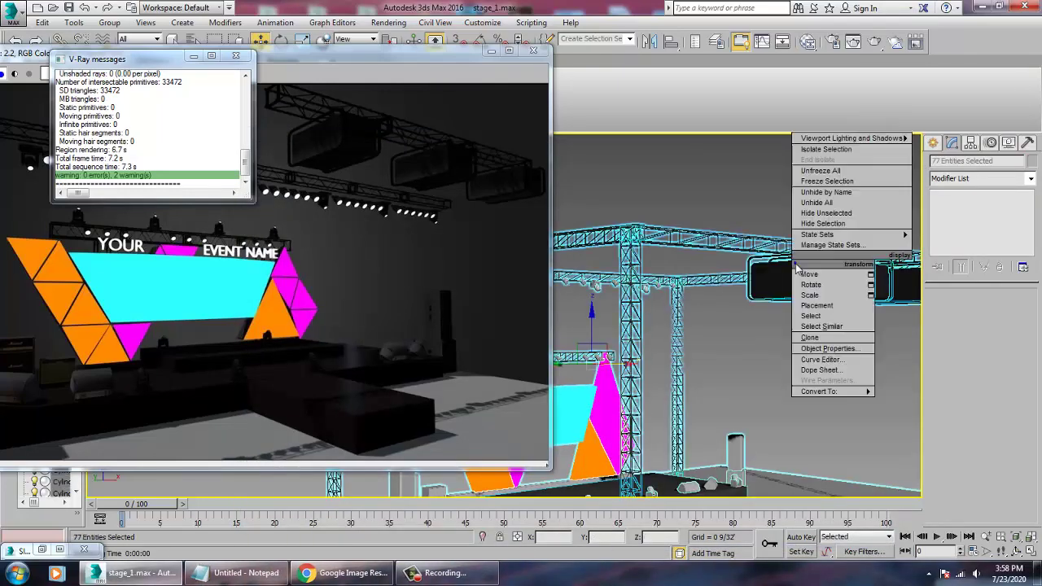
mouse_move(836, 393)
left_click(928, 393)
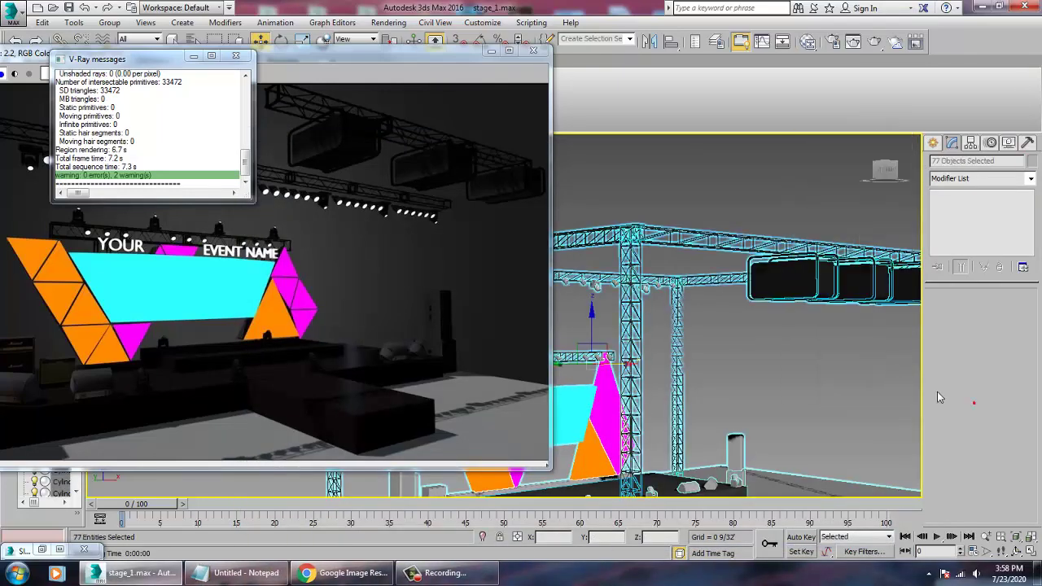
left_click(838, 374)
Step: Select the first spotlight on the short truss above the backdrop, at the orange panel's end
middle_click_drag(808, 364, 826, 249, "alt")
scroll(824, 251, "up", 2)
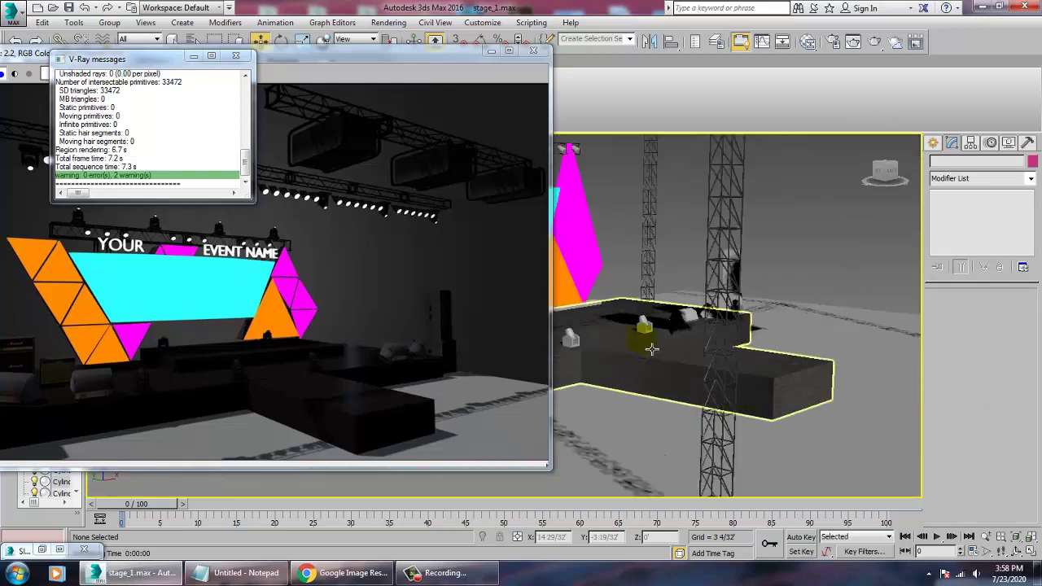
middle_click_drag(653, 349, 831, 402, "alt")
scroll(747, 374, "down", 3)
scroll(688, 368, "up", 4)
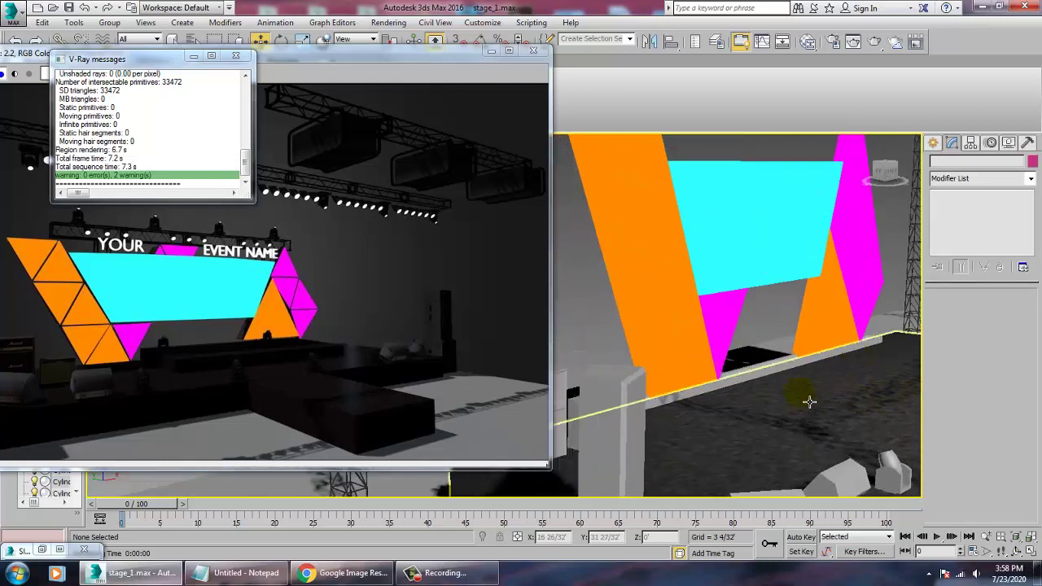
middle_click_drag(734, 378, 831, 465)
scroll(798, 350, "down", 3)
middle_click_drag(798, 348, 749, 313, "alt")
middle_click_drag(749, 314, 707, 387)
scroll(746, 324, "up", 4)
left_click(698, 306)
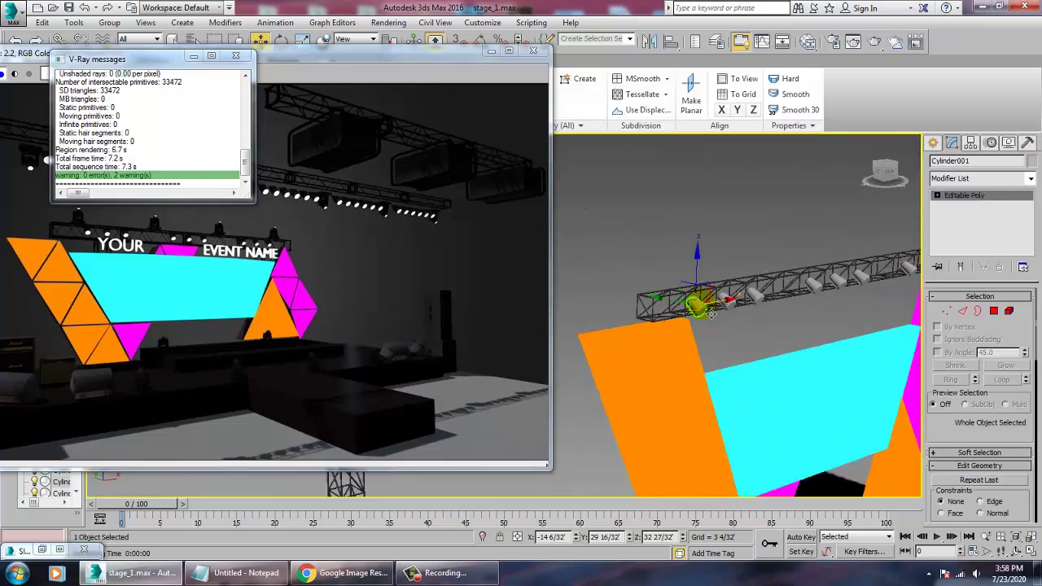
left_click(731, 302, "ctrl")
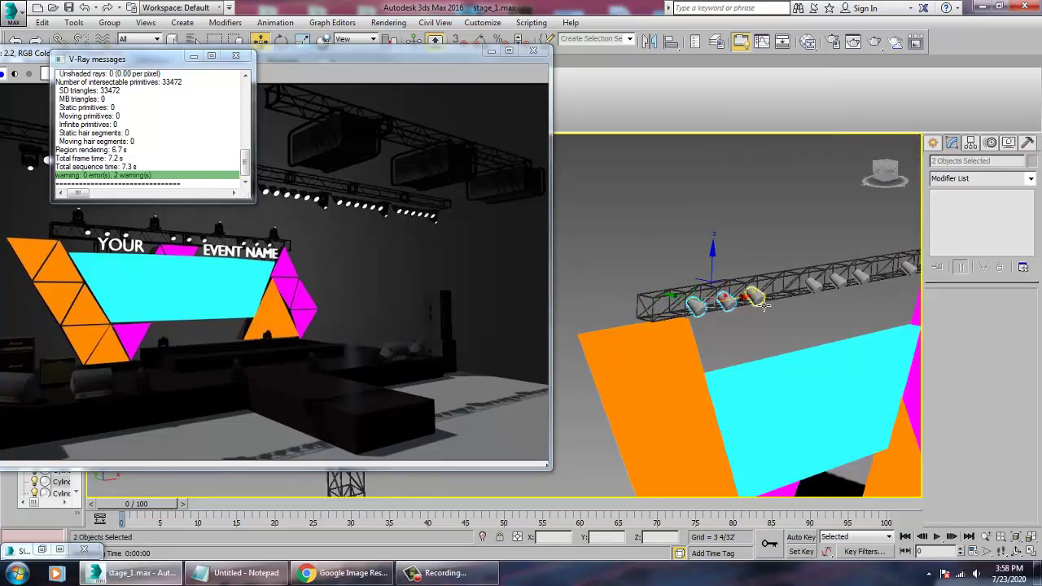
scroll(697, 310, "up", 5)
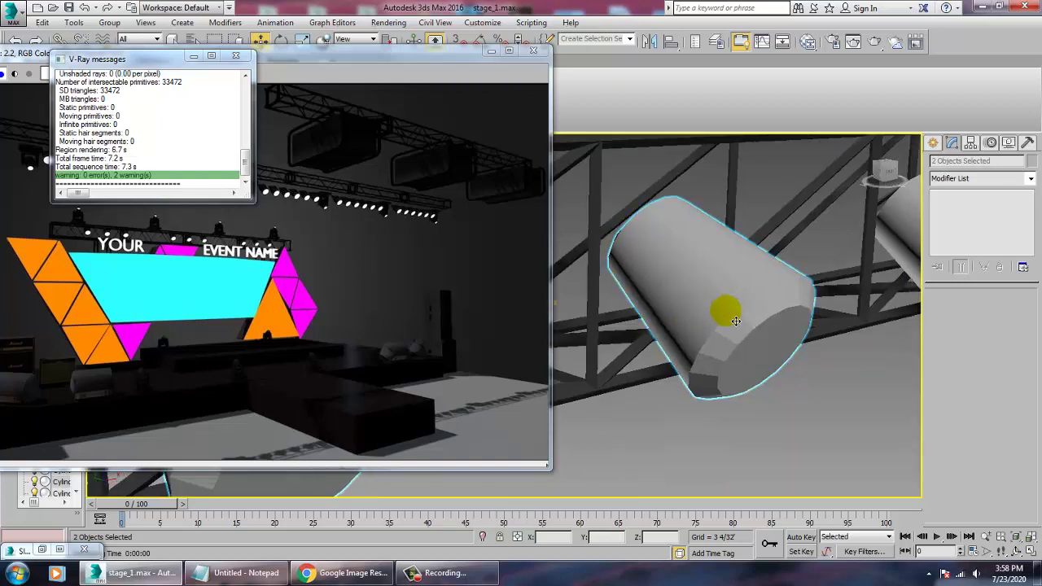
scroll(729, 316, "down", 3)
middle_click_drag(748, 342, 754, 327)
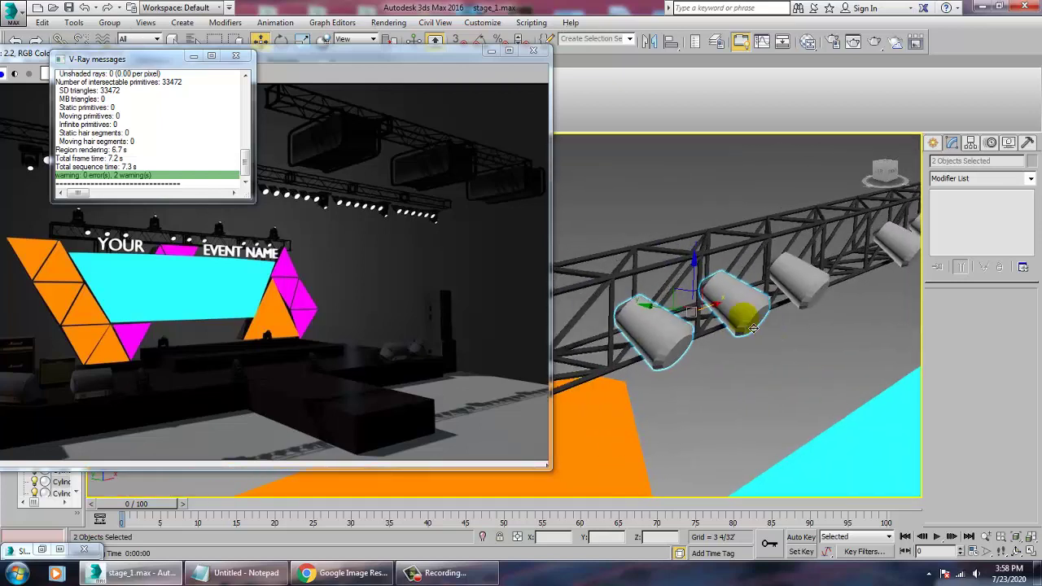
Step: Select the round front face polygon of the spotlight nearest the orange panel's end of the short truss
left_click(675, 334)
key("4")
left_click(664, 378)
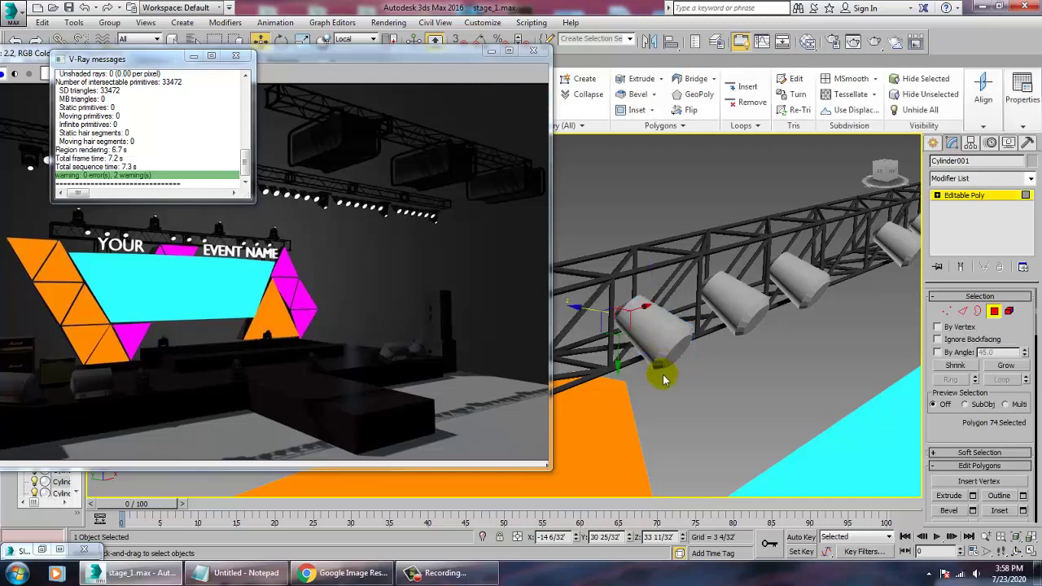
left_click(686, 361)
middle_click_drag(686, 360, 718, 366, "alt")
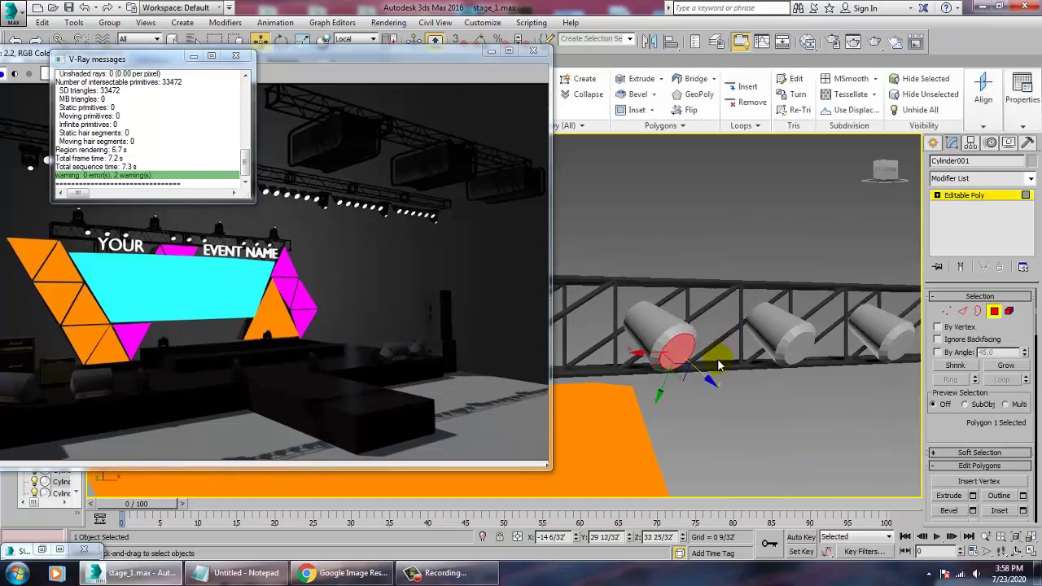
Step: Create a white VRayLightMtl and assign it to the selected front face of the spotlight
key("m")
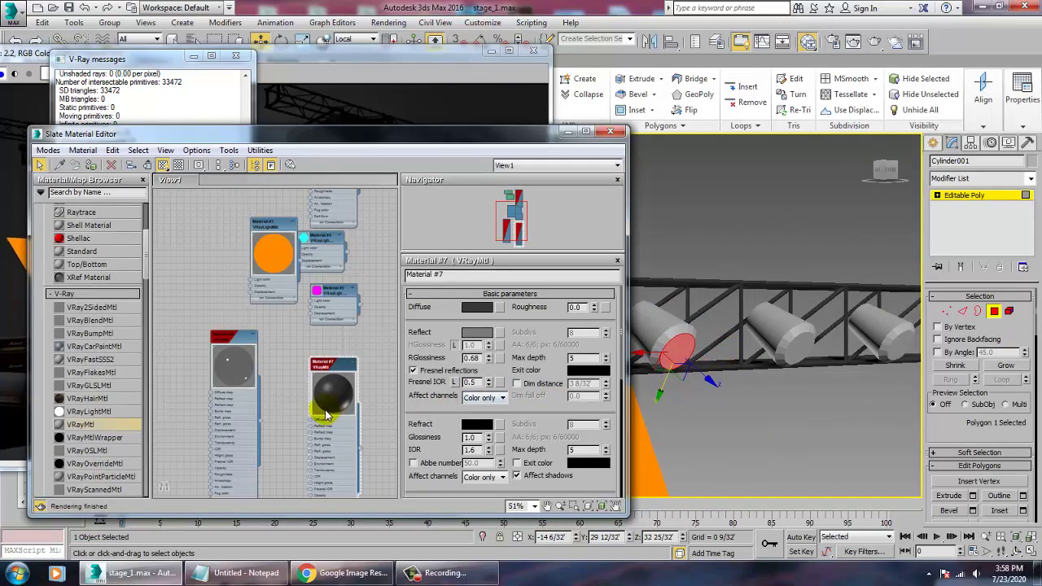
middle_click_drag(337, 428, 284, 340)
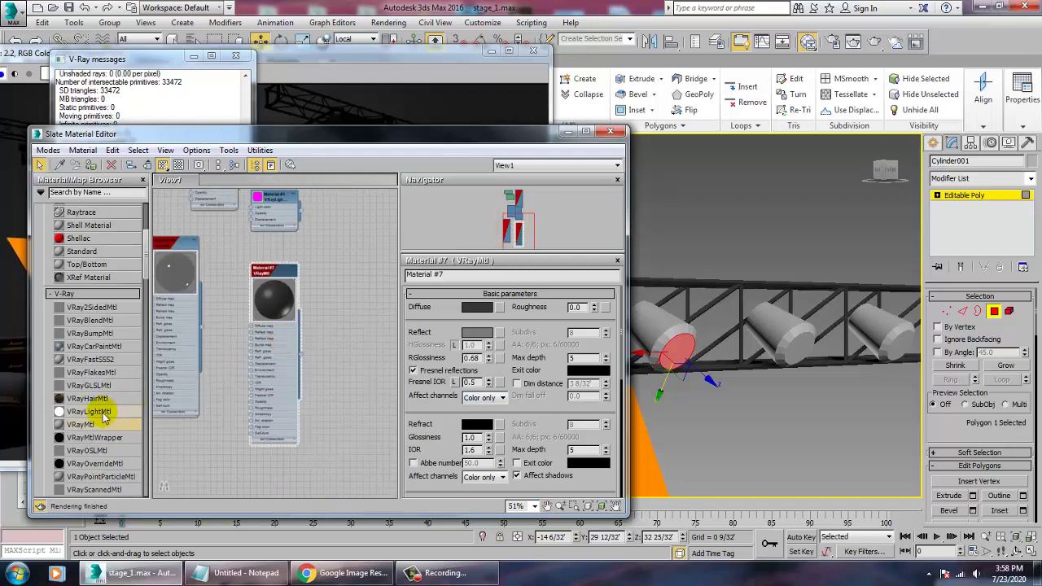
left_click_drag(365, 310, 361, 298)
double_click(362, 299)
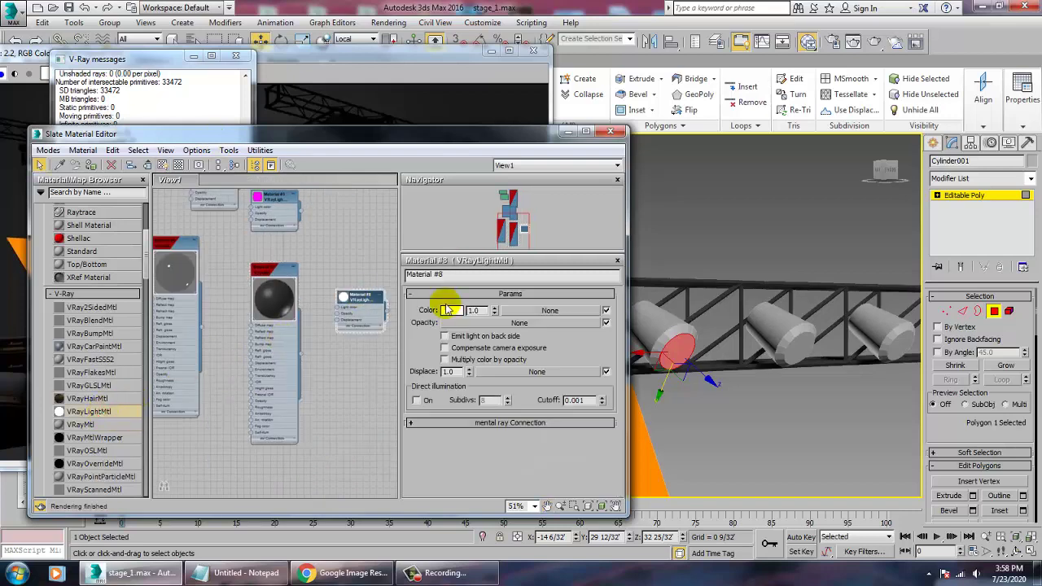
left_click(92, 168)
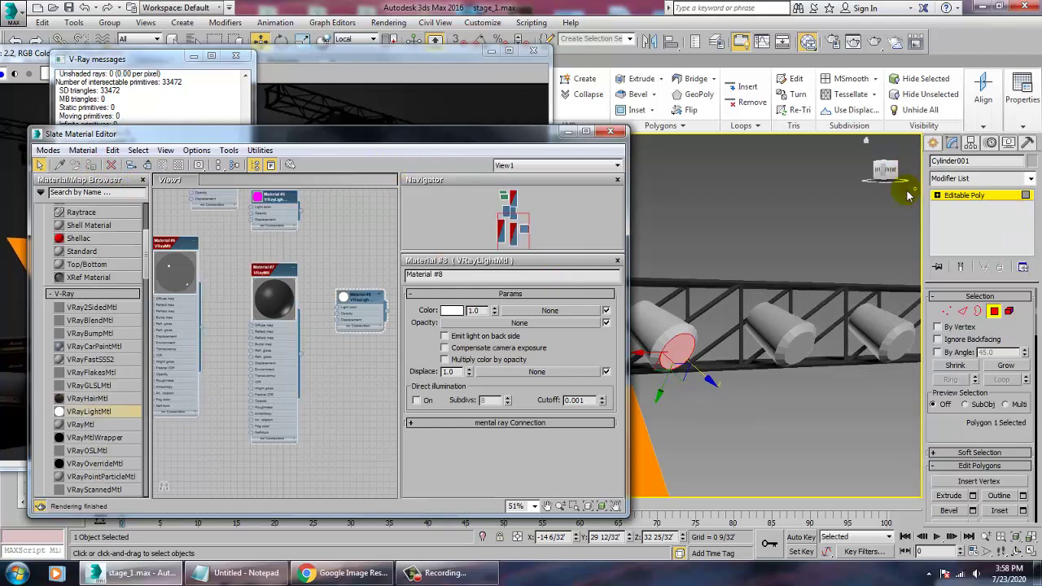
Step: Invert the polygon selection to the spotlight's body and assign it a new VRayMtl with a black diffuse colour
key("ctrl+i")
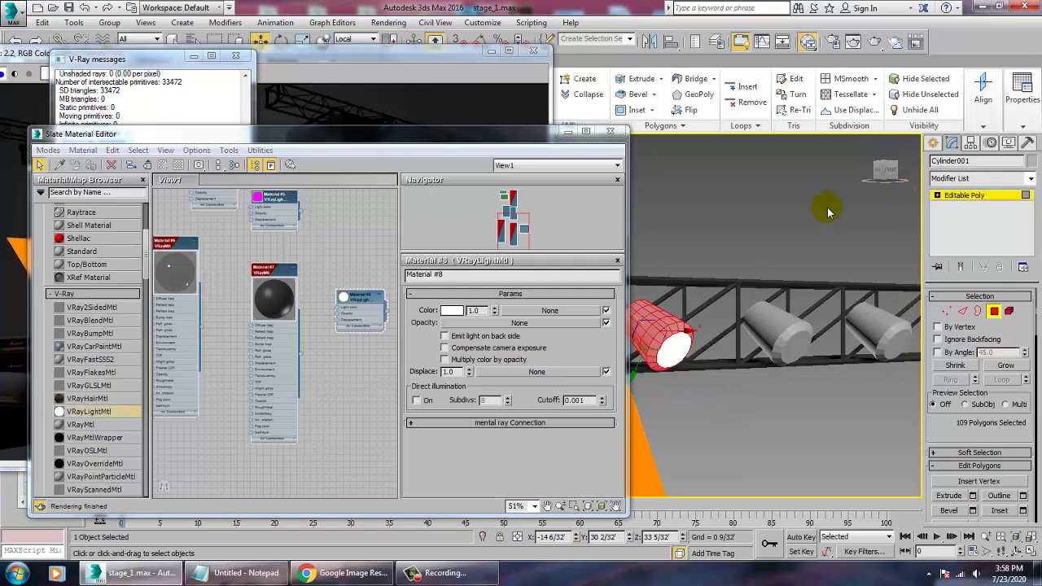
left_click_drag(81, 429, 269, 393)
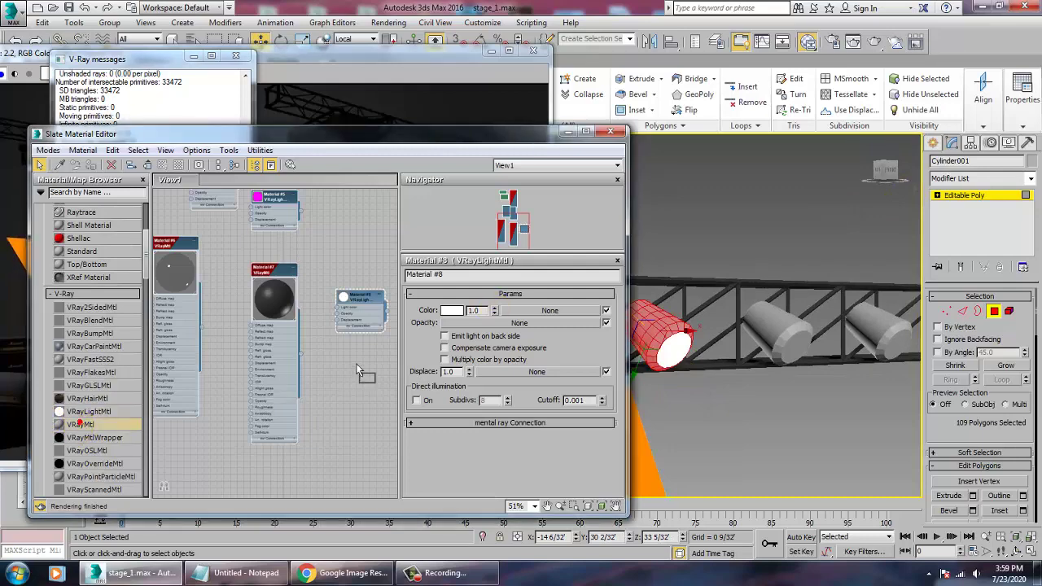
left_click_drag(356, 370, 358, 371)
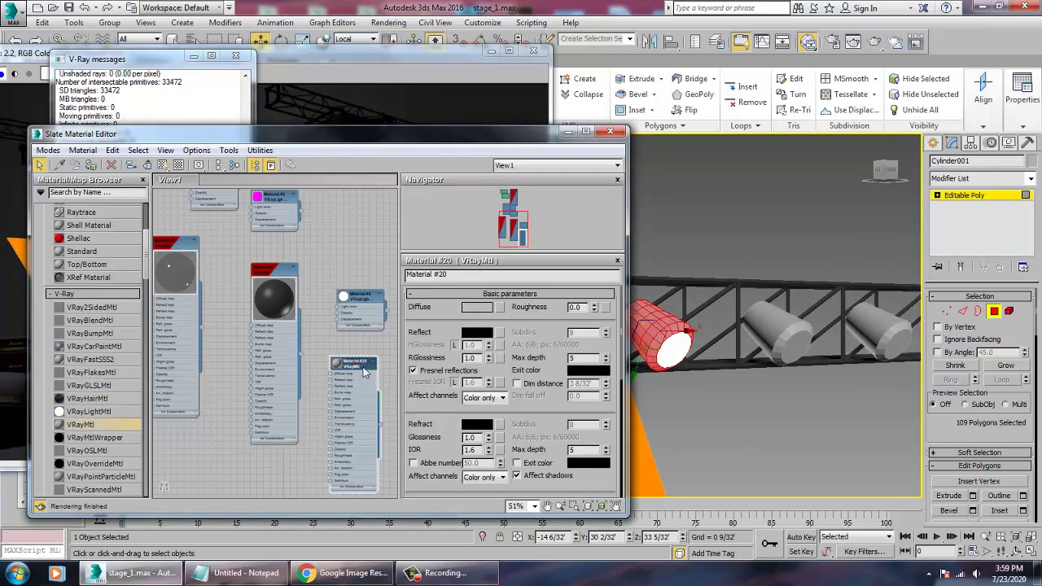
left_click(479, 312)
left_click_drag(385, 137, 385, 89)
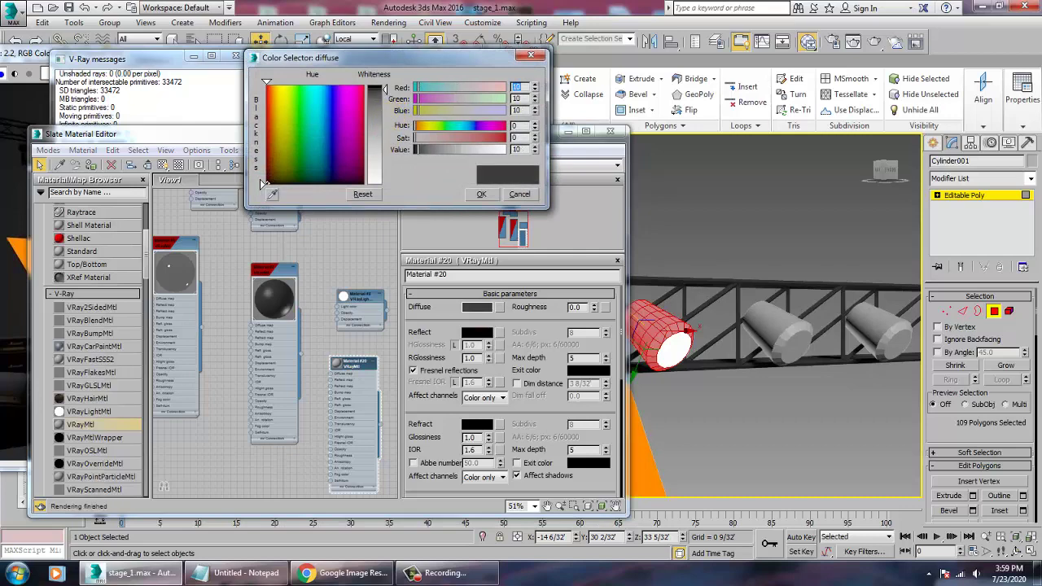
left_click(267, 182)
left_click(481, 194)
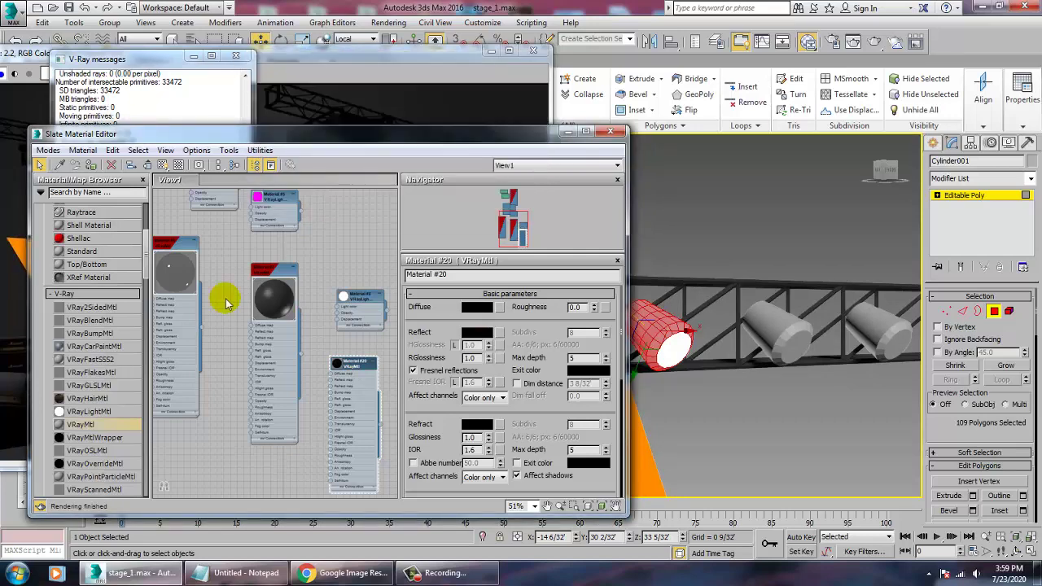
left_click(90, 166)
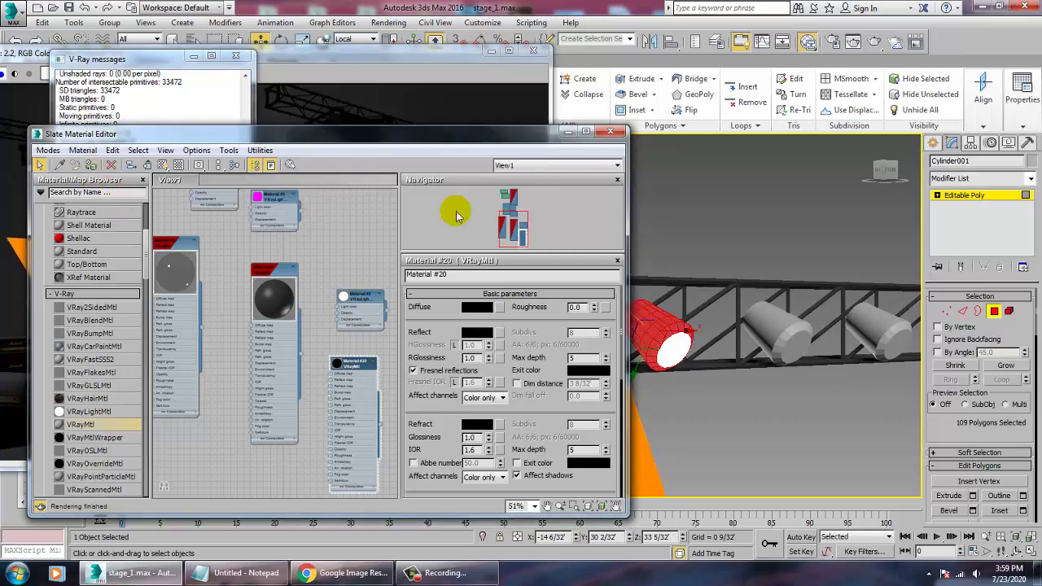
Step: Minimise the material editor, clear the polygon selection and leave polygon editing on the spotlight
left_click(567, 131)
left_click(697, 343)
scroll(698, 344, "down", 4)
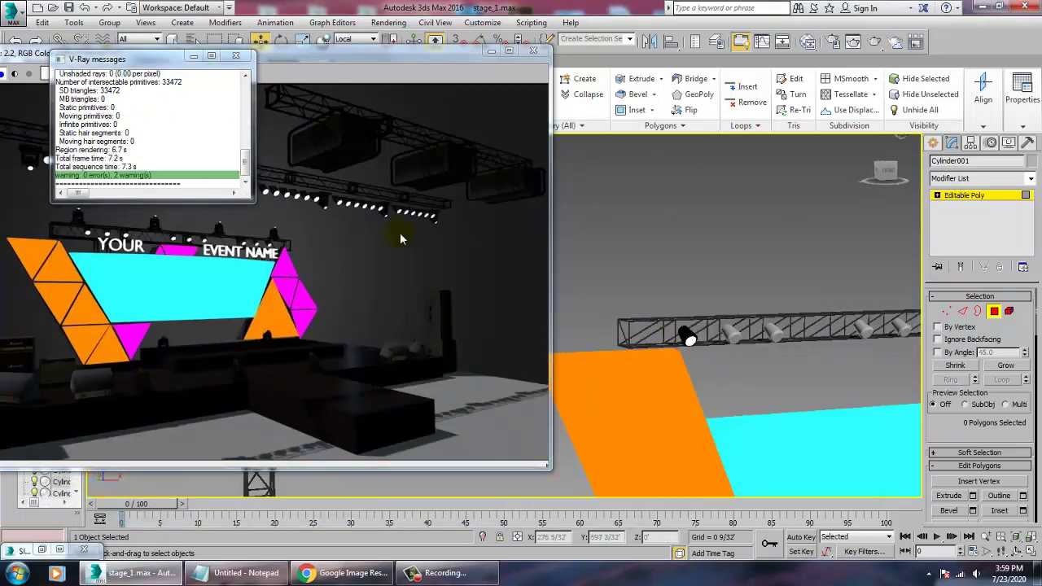
left_click_drag(173, 59, 86, 116)
middle_click_drag(800, 367, 808, 389, "alt")
scroll(724, 364, "up", 3)
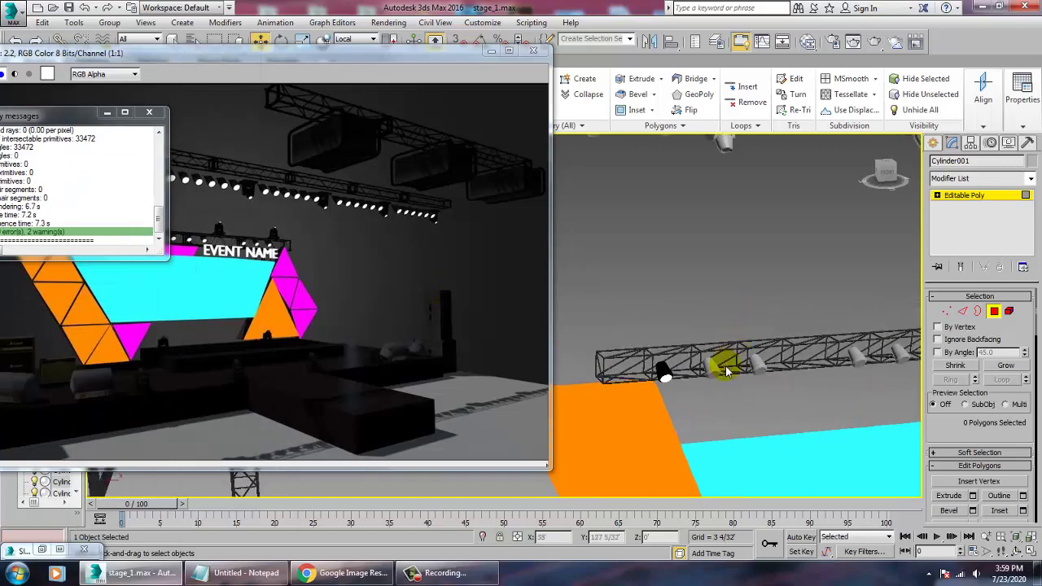
left_click(965, 196)
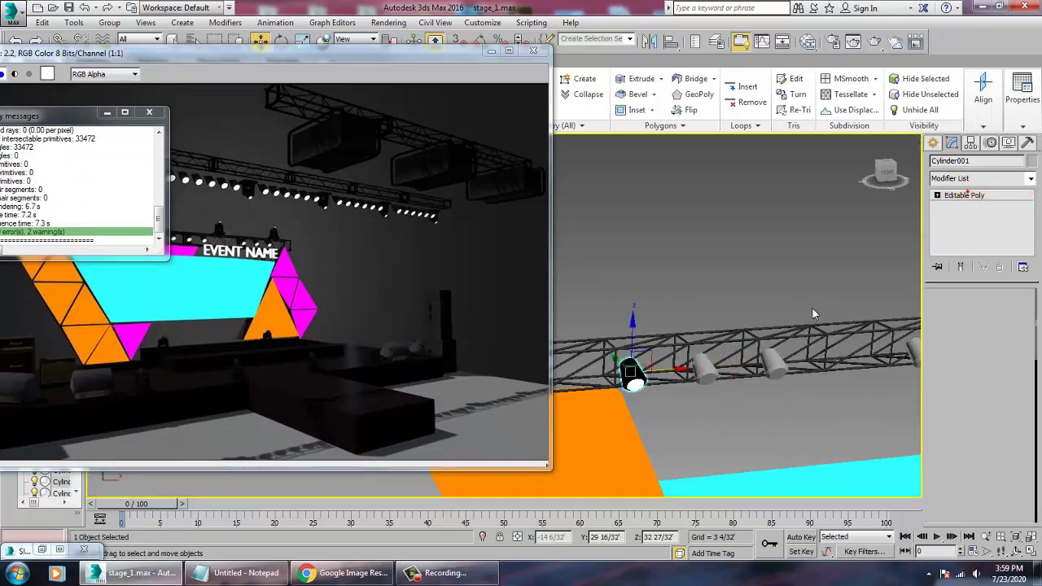
Step: Delete the other, untextured spotlights on the short truss above the backdrop, keeping the truss and coloured panels
scroll(684, 321, "down", 4)
left_click(689, 328)
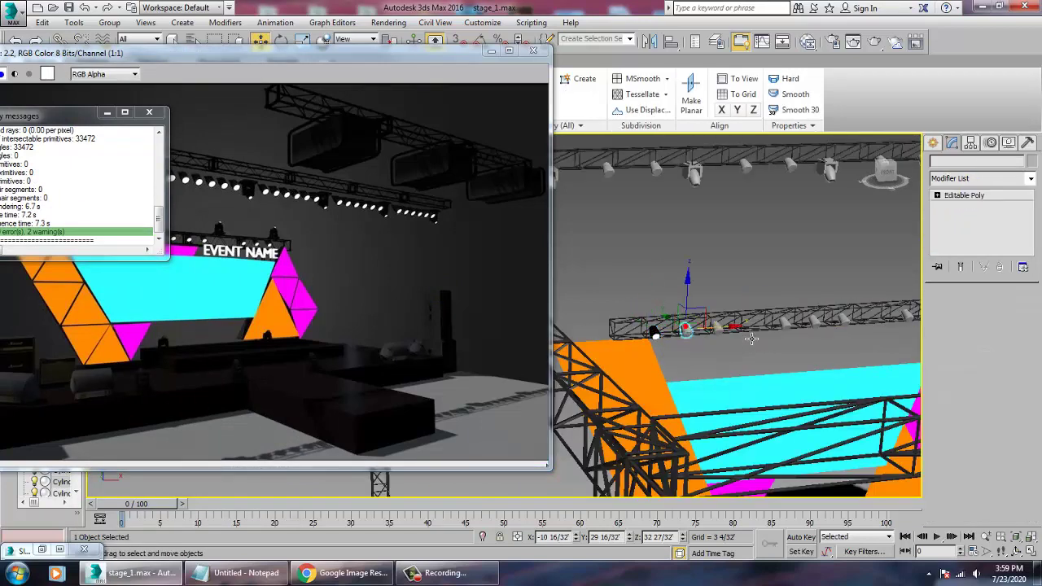
left_click(719, 329, "ctrl")
scroll(776, 343, "down", 5)
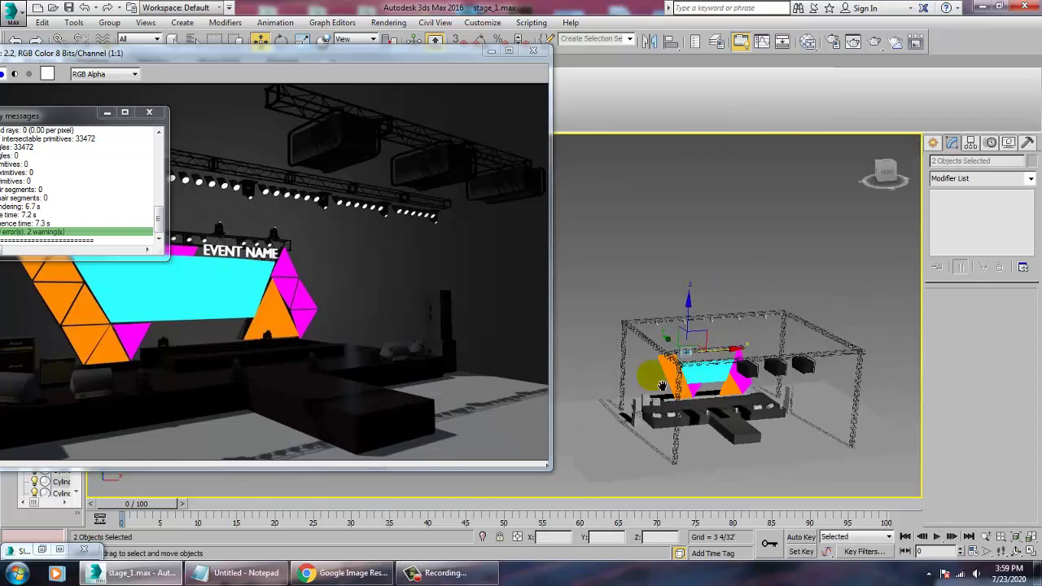
scroll(719, 372, "up", 5)
middle_click_drag(668, 377, 665, 298, "alt")
scroll(768, 367, "down", 2)
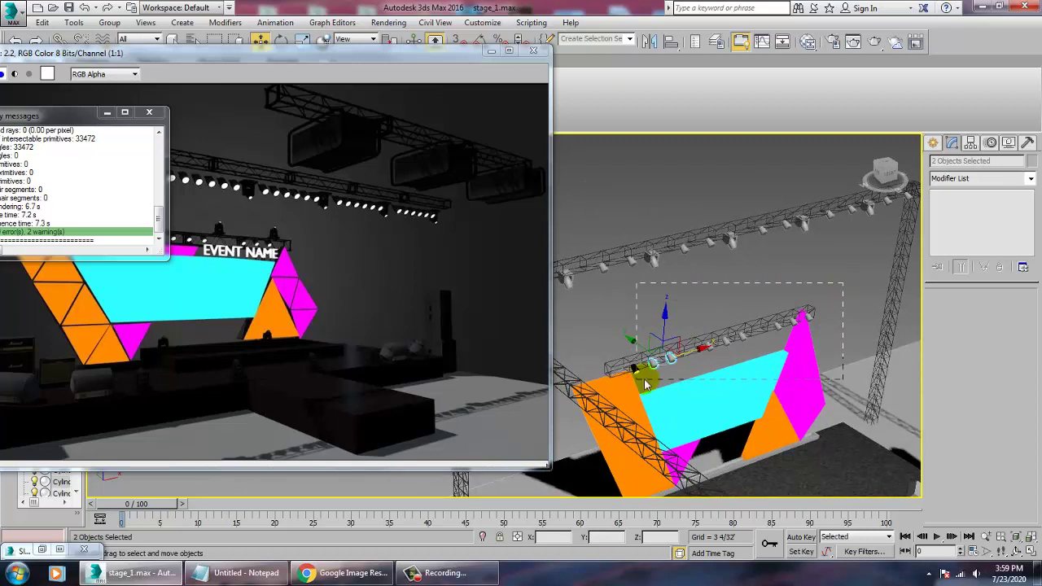
left_click_drag(651, 378, 650, 376)
left_click(809, 361, "alt")
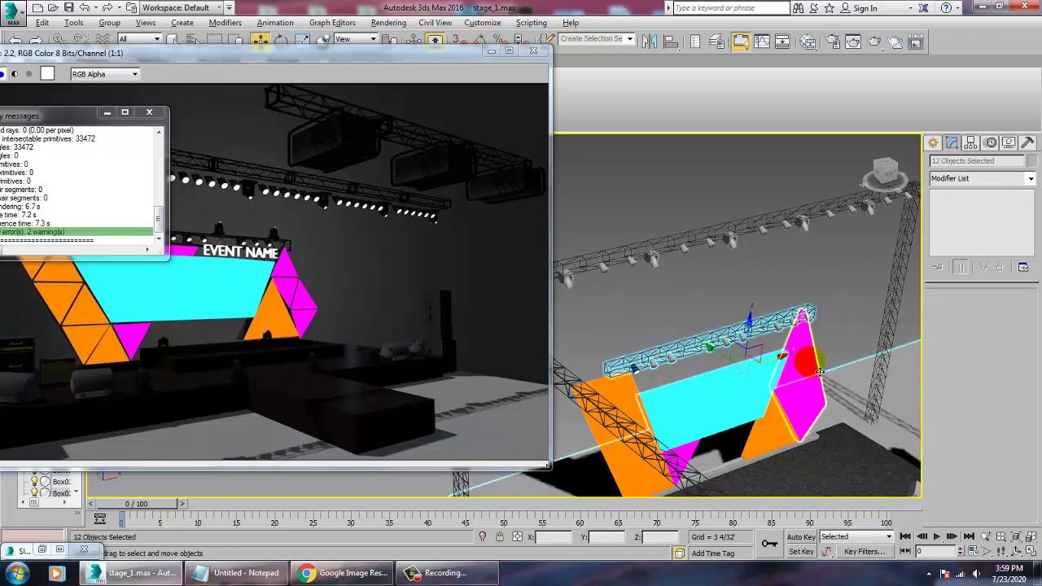
left_click(797, 428, "alt")
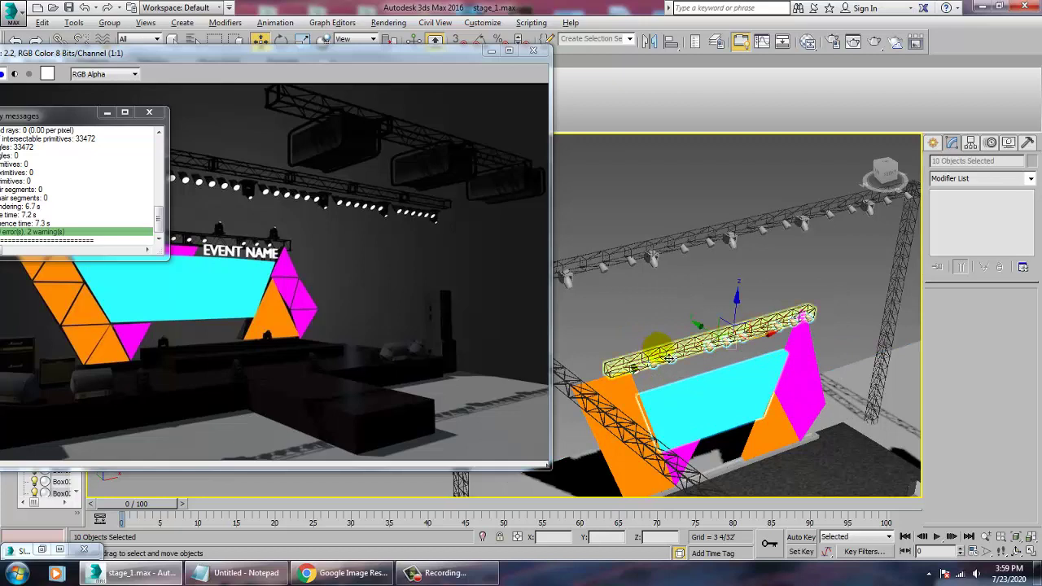
left_click(668, 358, "alt")
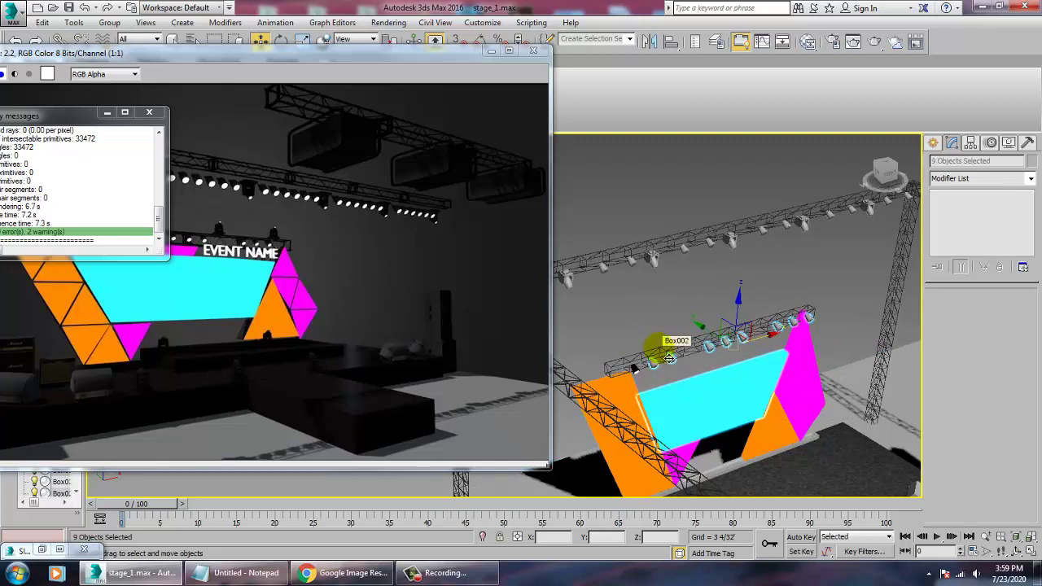
key("Delete")
key("ctrl+z")
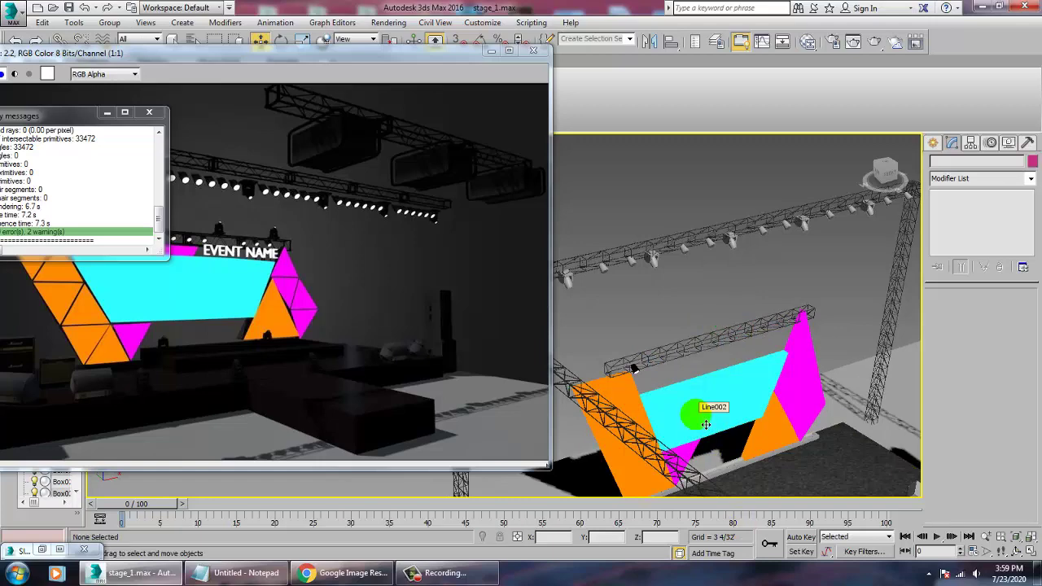
key("Delete")
Step: Clone the textured spotlight along the short truss towards the magenta panel as 8 evenly spaced copies
left_click(634, 370)
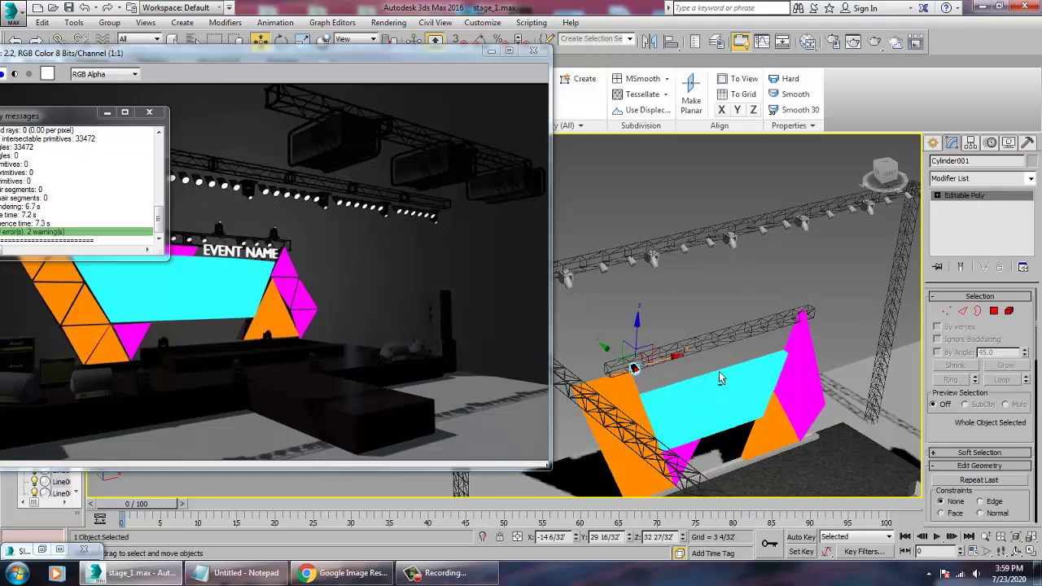
scroll(646, 381, "up", 8)
mouse_move(656, 341)
left_mouse_down()
mouse_move(742, 336)
mouse_move(731, 328)
left_mouse_up()
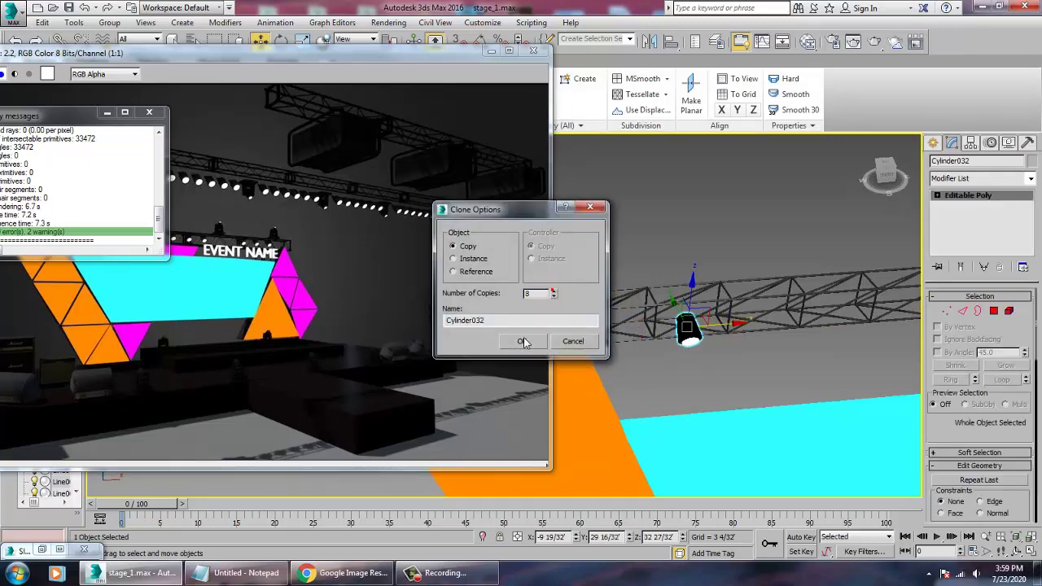
left_click(523, 342)
scroll(668, 338, "down", 5)
scroll(675, 337, "up", 5)
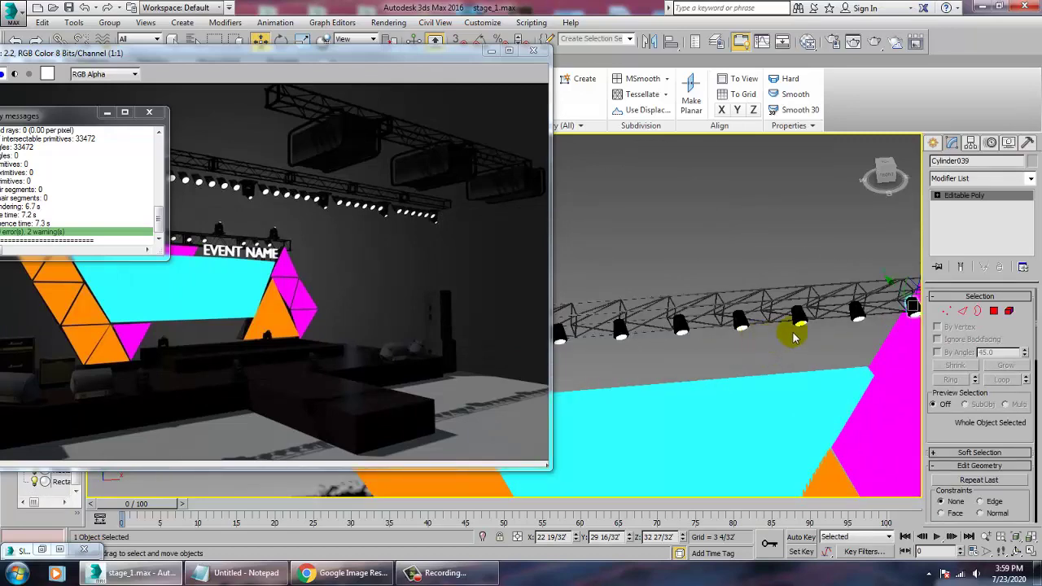
middle_click_drag(789, 340, 740, 359)
scroll(798, 345, "down", 5)
scroll(747, 365, "up", 3)
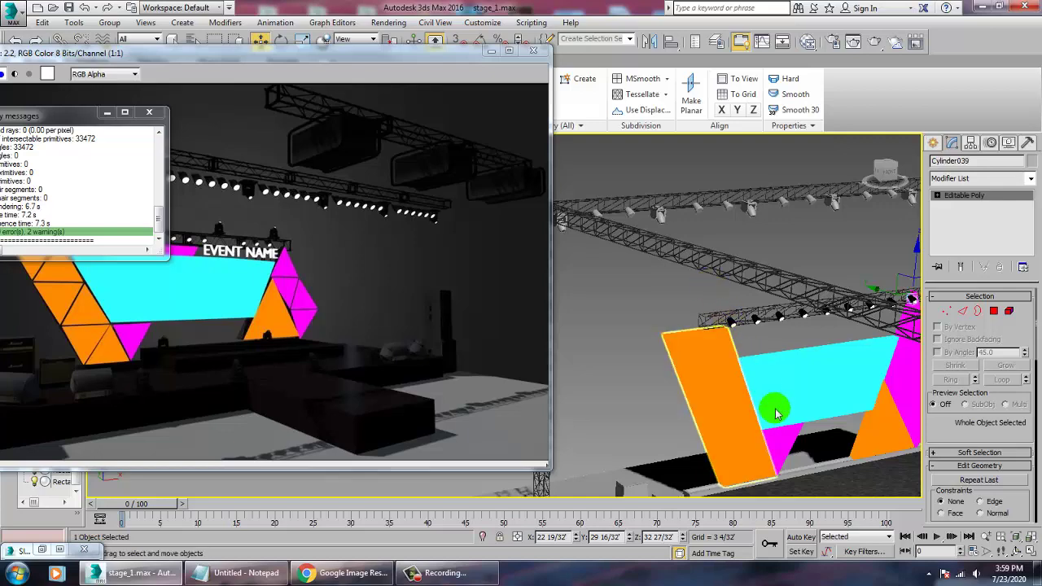
Step: Select the round front face polygon of the first small cylindrical spotlight at the tower end of the high truss
middle_click_drag(734, 274, 766, 338)
scroll(766, 338, "up", 8)
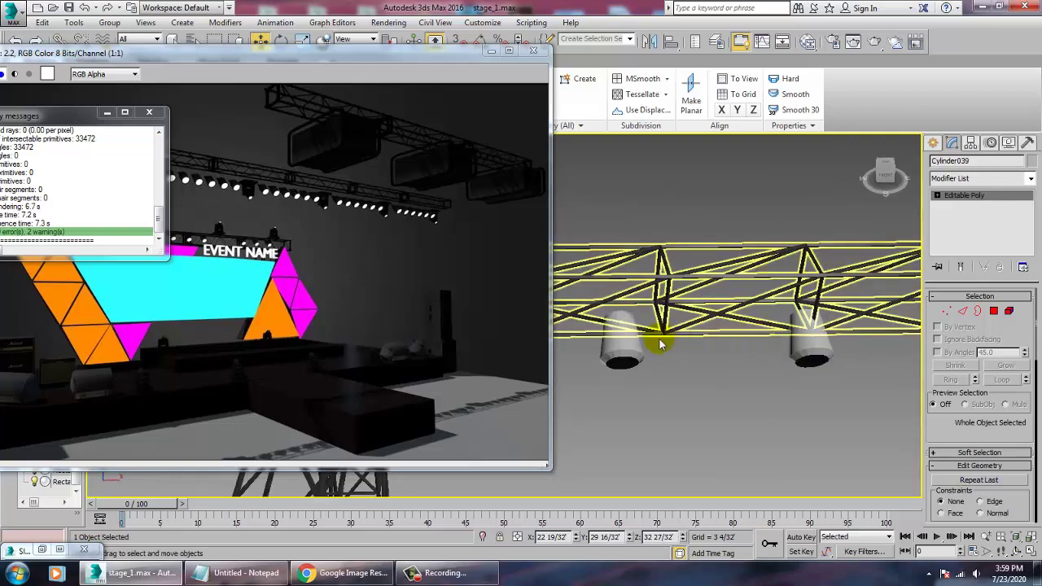
left_click(643, 365)
scroll(816, 363, "down", 5)
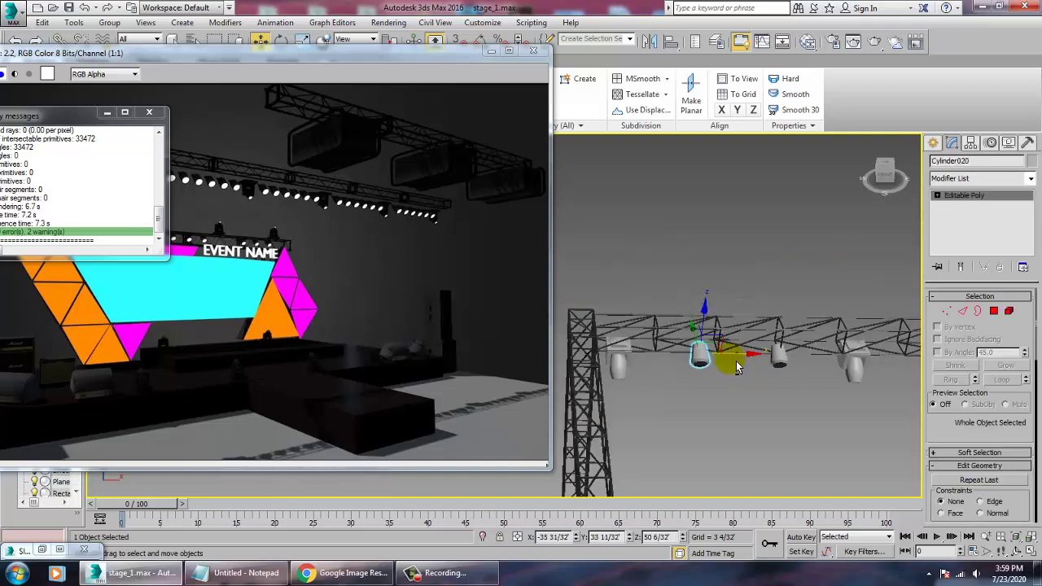
mouse_move(728, 365)
middle_mouse_down("alt")
mouse_move(709, 325)
mouse_move(698, 350)
mouse_move(766, 382)
mouse_move(744, 379)
mouse_move(736, 355)
mouse_move(717, 350)
mouse_move(776, 349)
mouse_move(712, 375)
middle_mouse_up("alt")
scroll(662, 353, "up", 5)
middle_click_drag(662, 353, 681, 376, "alt")
left_click(994, 311)
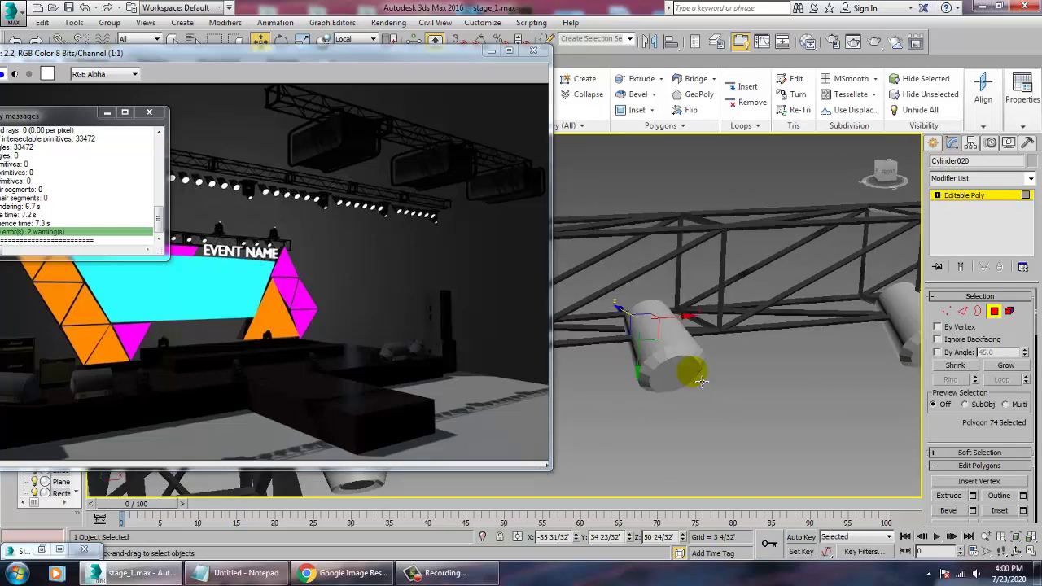
left_click(684, 381)
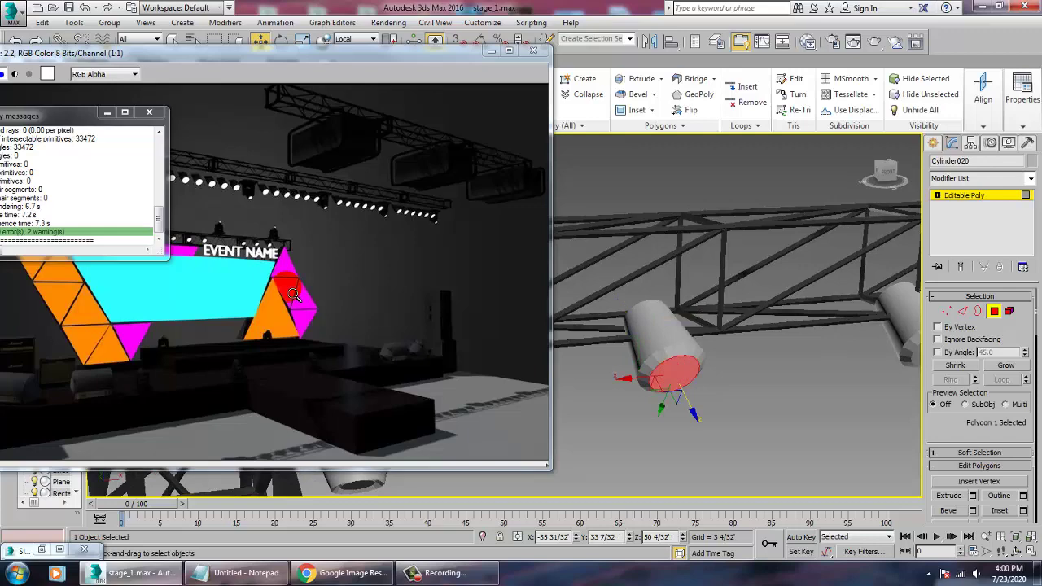
Step: Assign the existing white VRayLightMtl to the selected front face of the high truss spotlight
key("m")
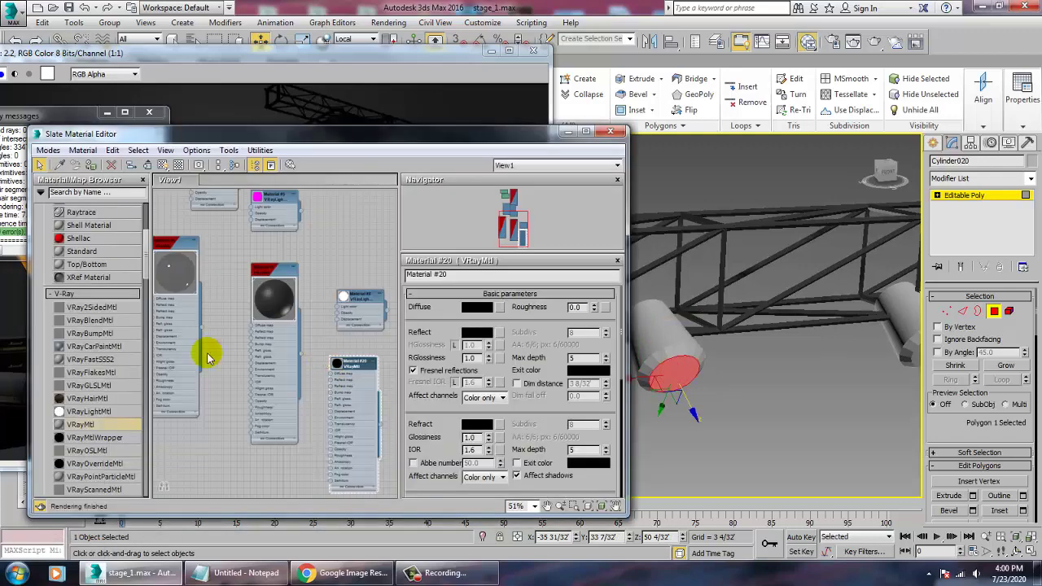
left_click(359, 294)
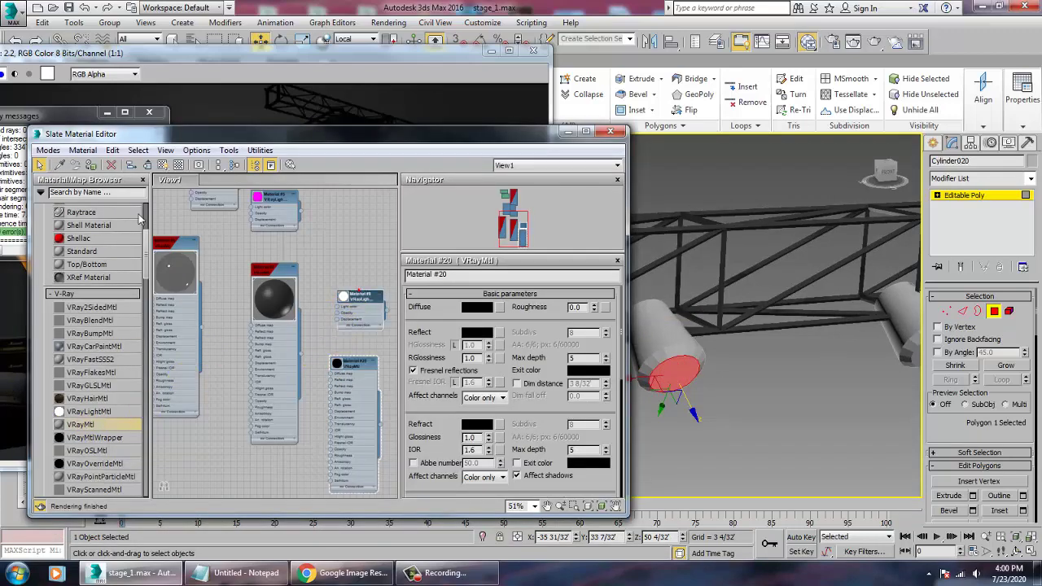
left_click(92, 166)
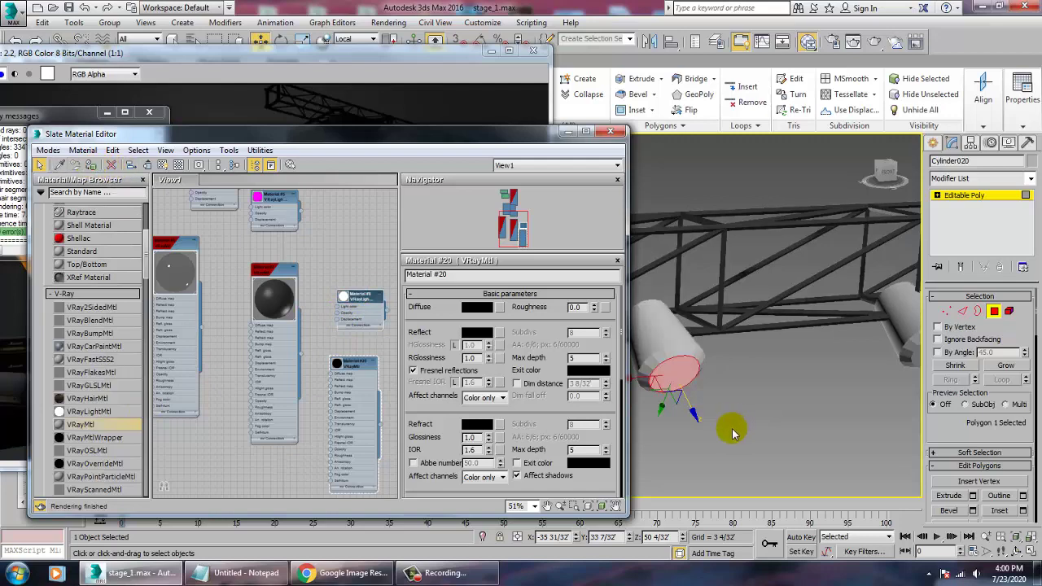
Step: Invert the polygon selection, assign the existing black VRayMtl to the high truss spotlight's body, and leave polygon editing
key("ctrl+a")
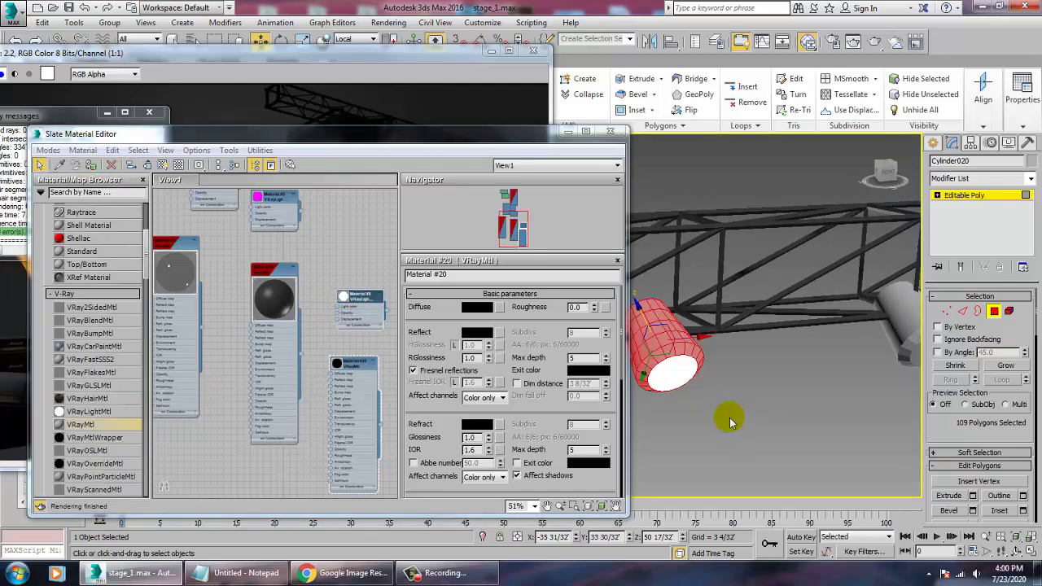
left_click(348, 360)
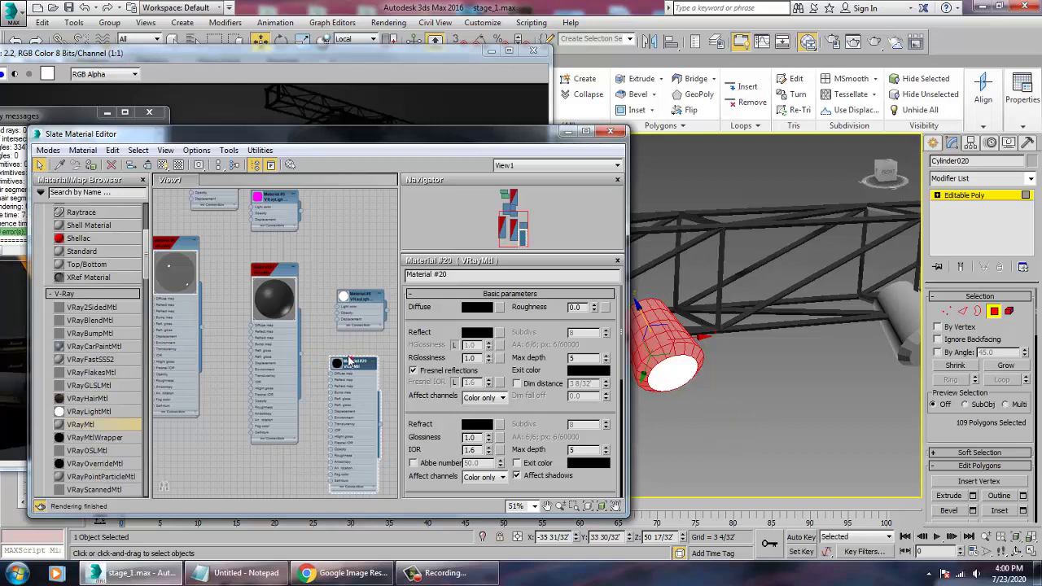
left_click(91, 165)
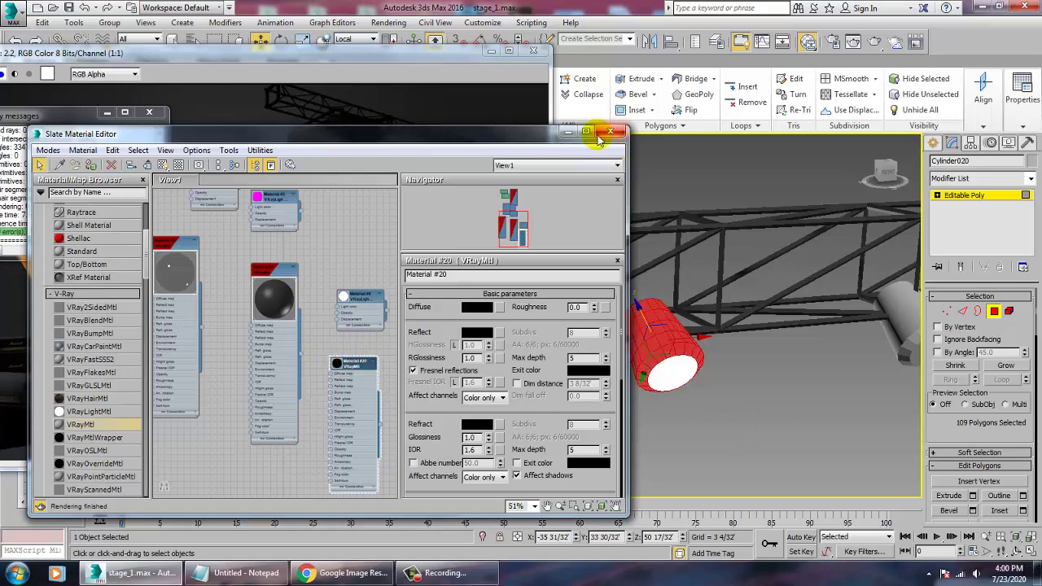
left_click(569, 132)
left_click(982, 196)
scroll(764, 389, "down", 5)
middle_click_drag(759, 390, 652, 406)
scroll(746, 398, "down", 3)
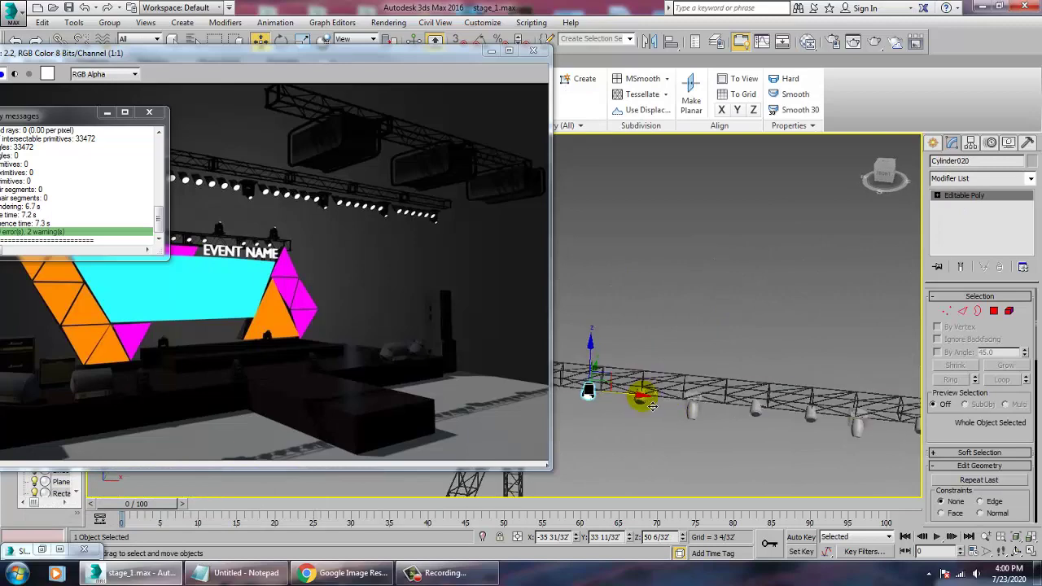
Step: Delete the four untextured small cylindrical spotlights nearest the textured one on the high truss, keeping the larger moving-head lights
left_click(652, 414)
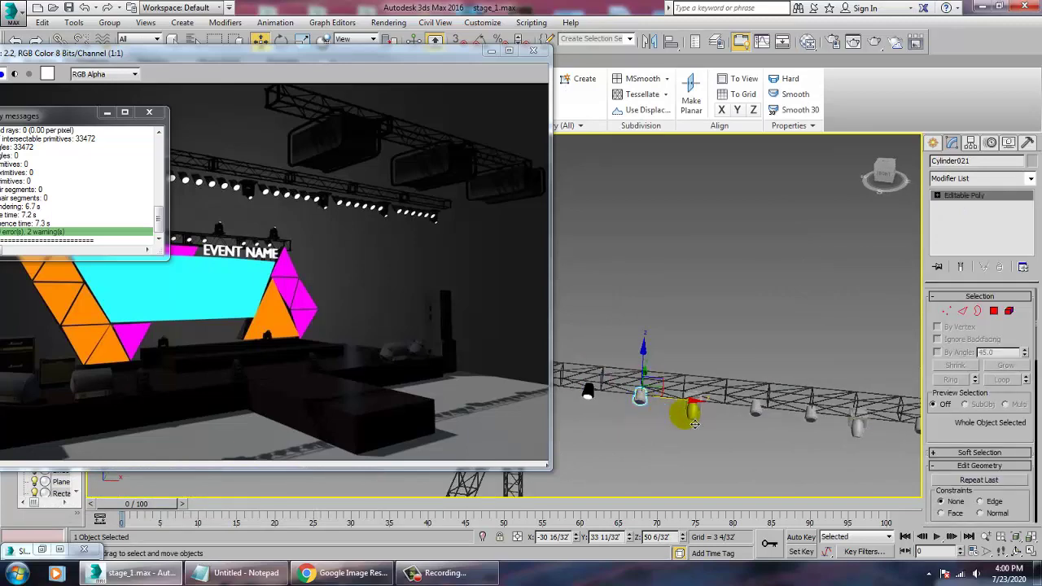
key("Delete")
left_click(757, 410)
key("Delete")
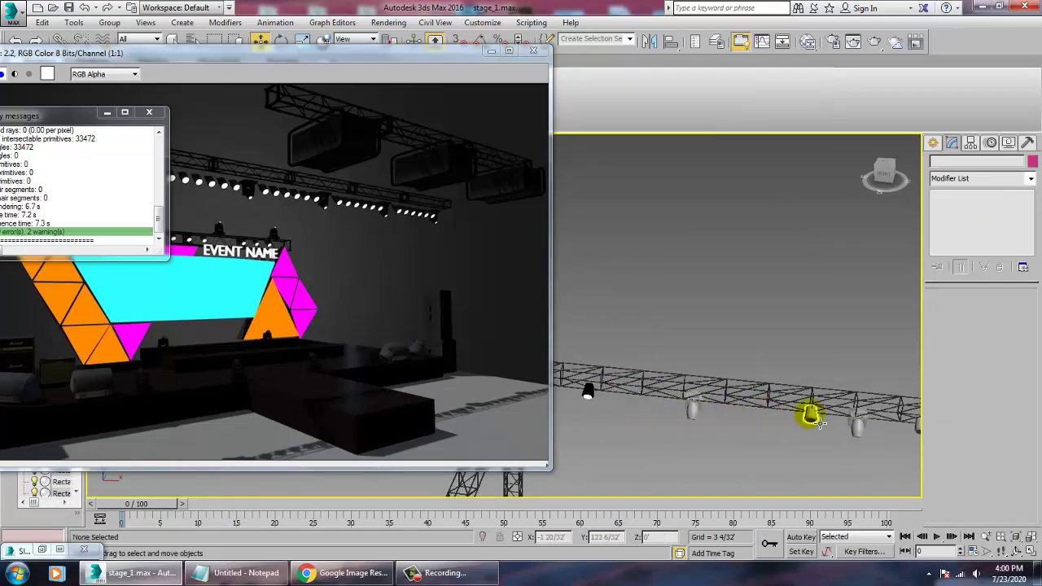
middle_click_drag(817, 419, 698, 424)
left_click(745, 409)
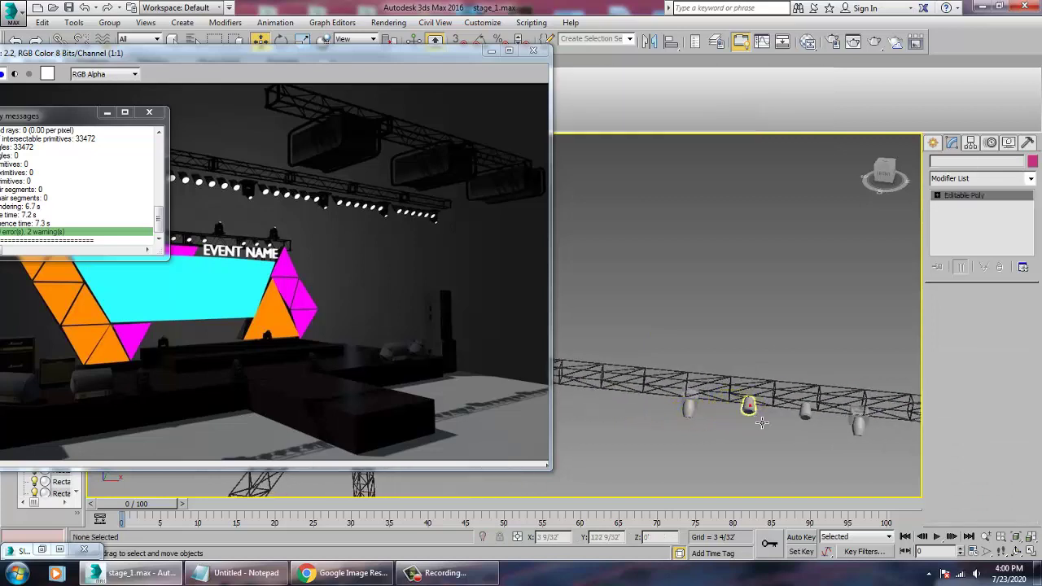
key("Delete")
left_click(808, 415)
key("Delete")
Step: Delete the remaining six untextured small cylindrical spotlights along the high truss up to the far tower, keeping the moving-head lights
middle_click_drag(863, 426, 678, 399)
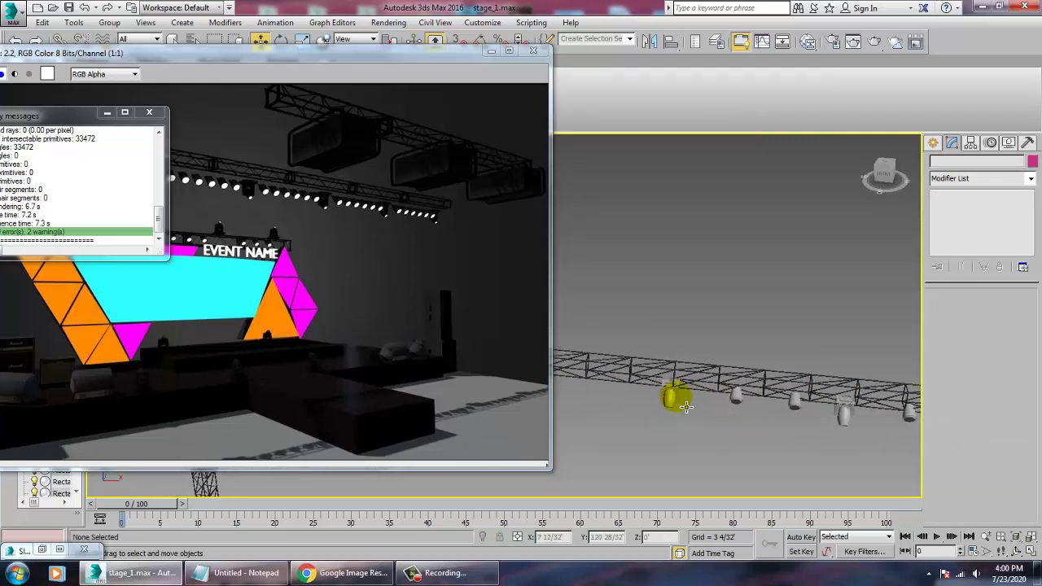
left_click(733, 399)
key("Delete")
left_click(796, 401)
key("Delete")
middle_click_drag(839, 428, 702, 424)
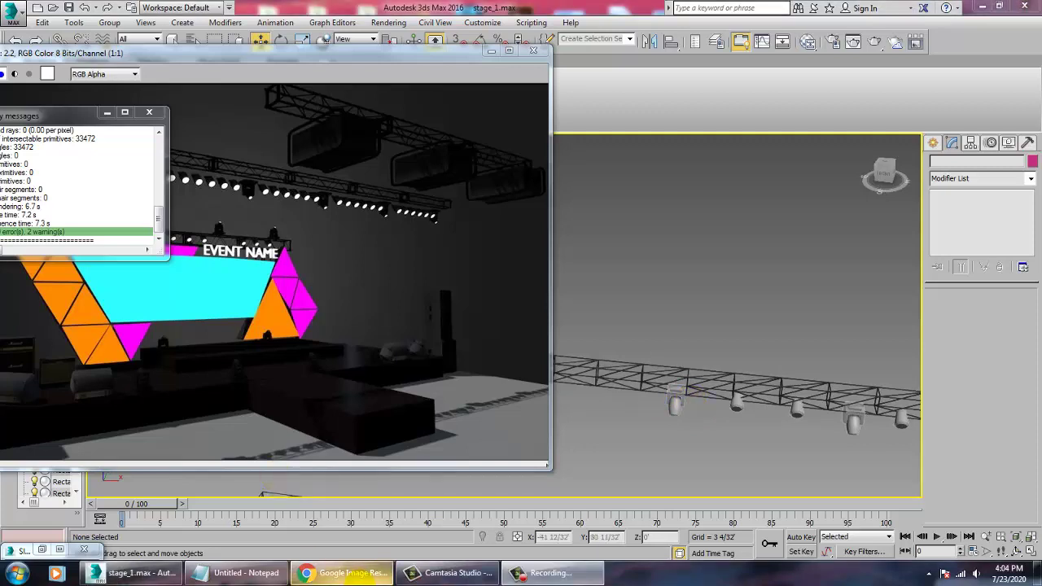
middle_click_drag(735, 370, 680, 407, "alt")
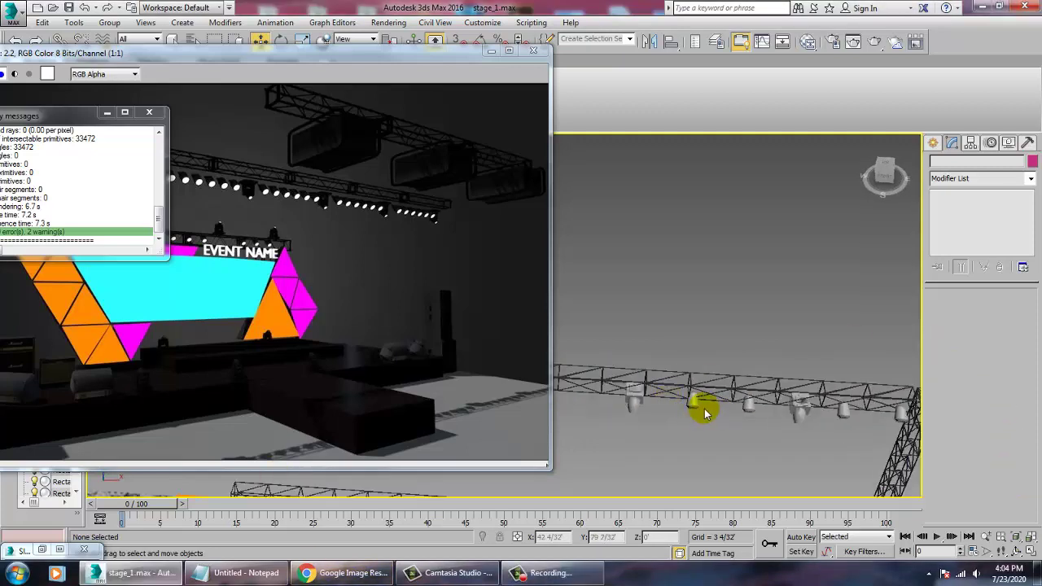
left_click(704, 411)
left_click(760, 415, "ctrl")
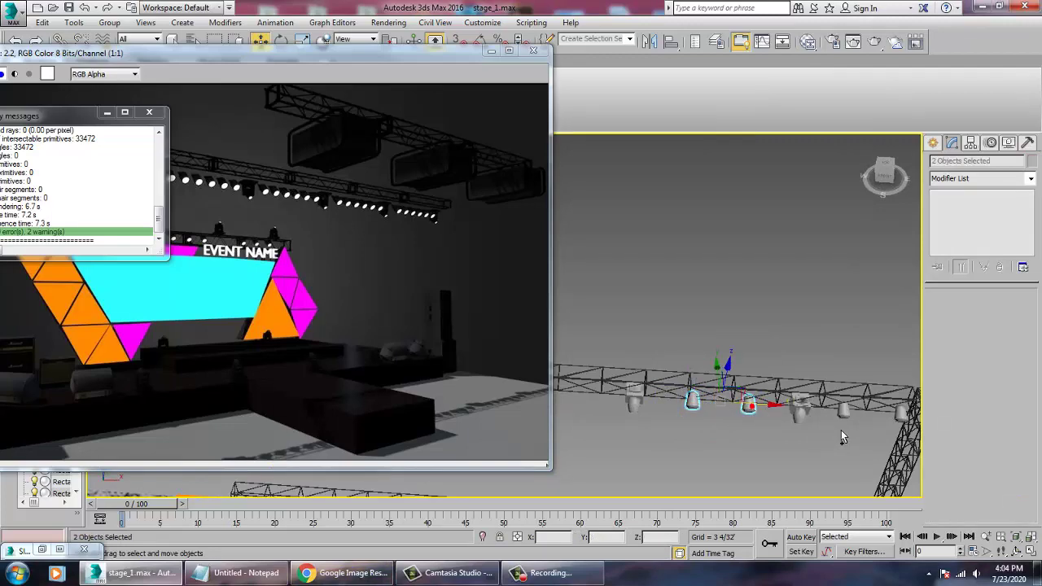
left_click(847, 416, "ctrl")
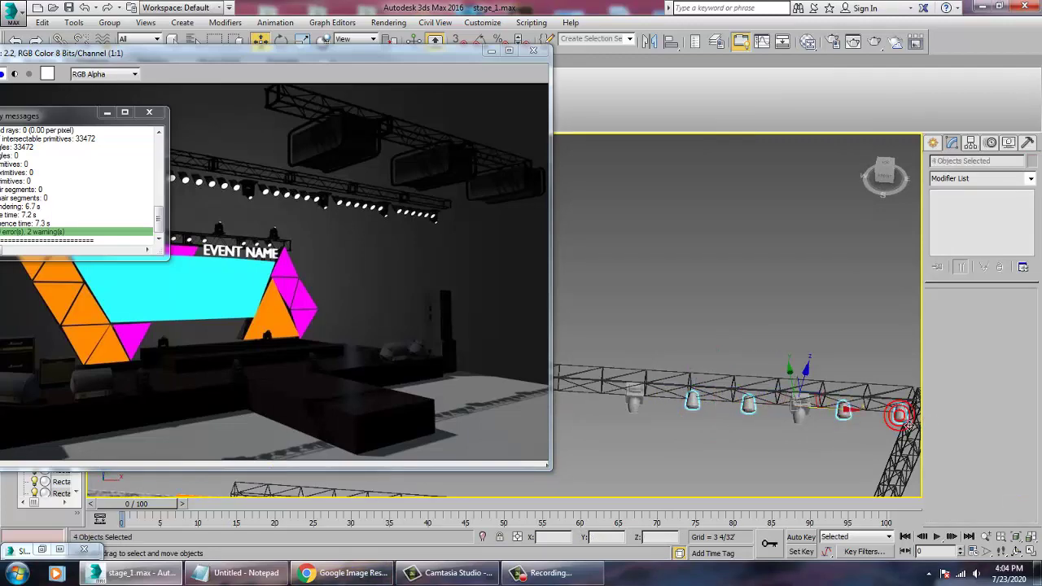
key("Delete")
Step: Clone the textured spotlight once along the high truss, placing the copy beside it before the next moving-head light
middle_click_drag(811, 412, 888, 371)
scroll(774, 377, "down", 5)
middle_click_drag(775, 377, 679, 371)
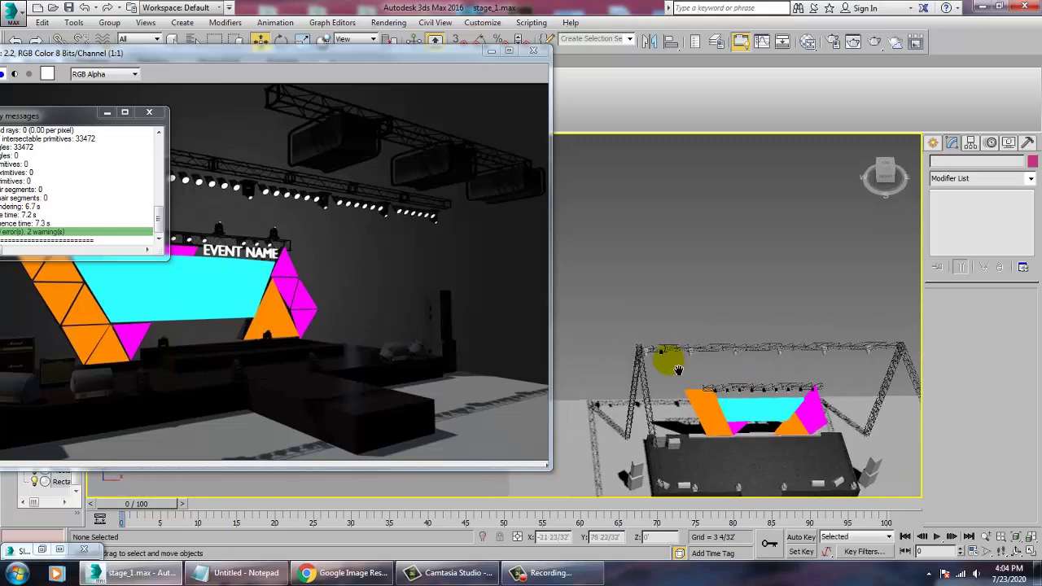
scroll(678, 371, "up", 5)
left_click(701, 401)
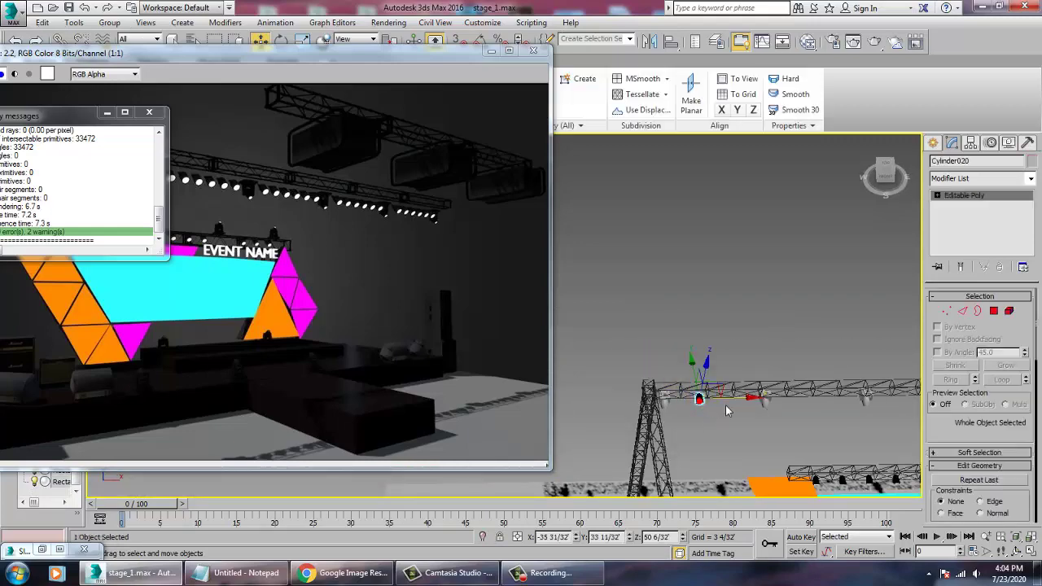
middle_click_drag(725, 411, 659, 391)
mouse_move(680, 384)
left_mouse_down("shift")
mouse_move(712, 386)
mouse_move(681, 382)
left_mouse_up("shift")
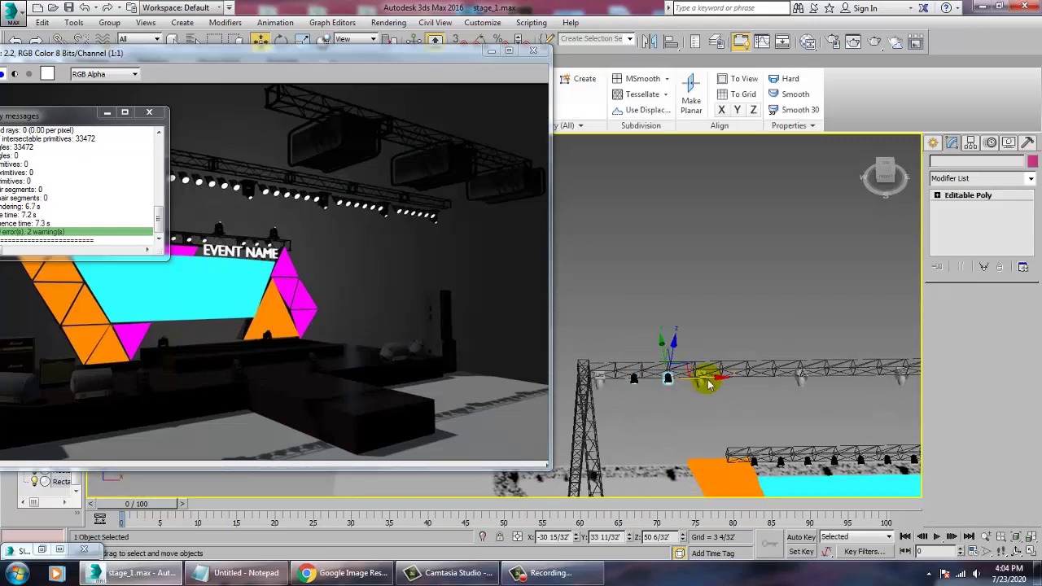
left_click(522, 345)
Step: Select both textured spotlights and clone the pair into each of the next two gaps between moving-head lights on the high truss
left_click(641, 393, "ctrl")
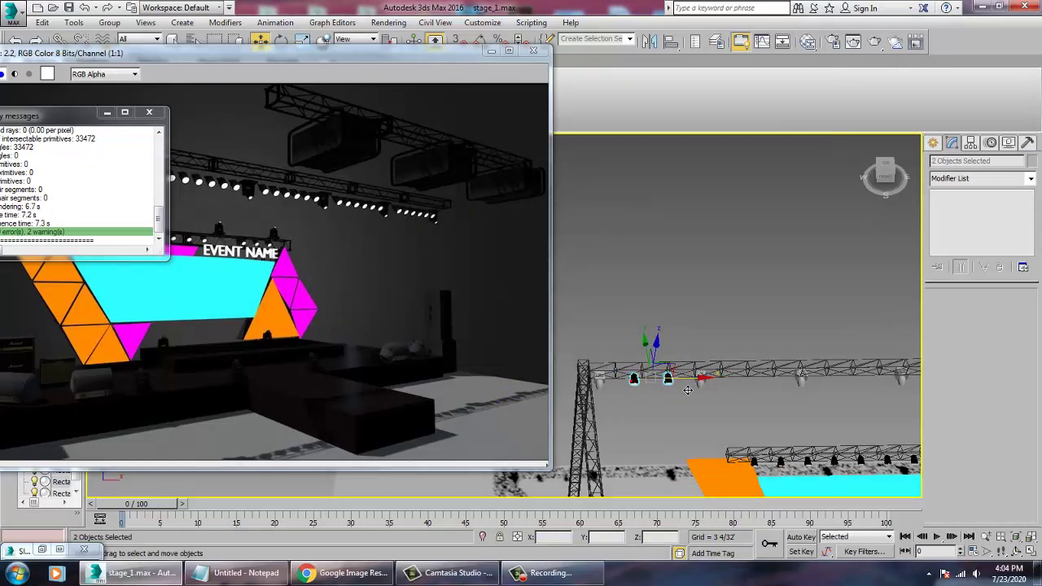
mouse_move(692, 385)
left_mouse_down("shift")
mouse_move(803, 407)
mouse_move(796, 403)
left_mouse_up("shift")
left_click(510, 343)
middle_click_drag(705, 395, 606, 404)
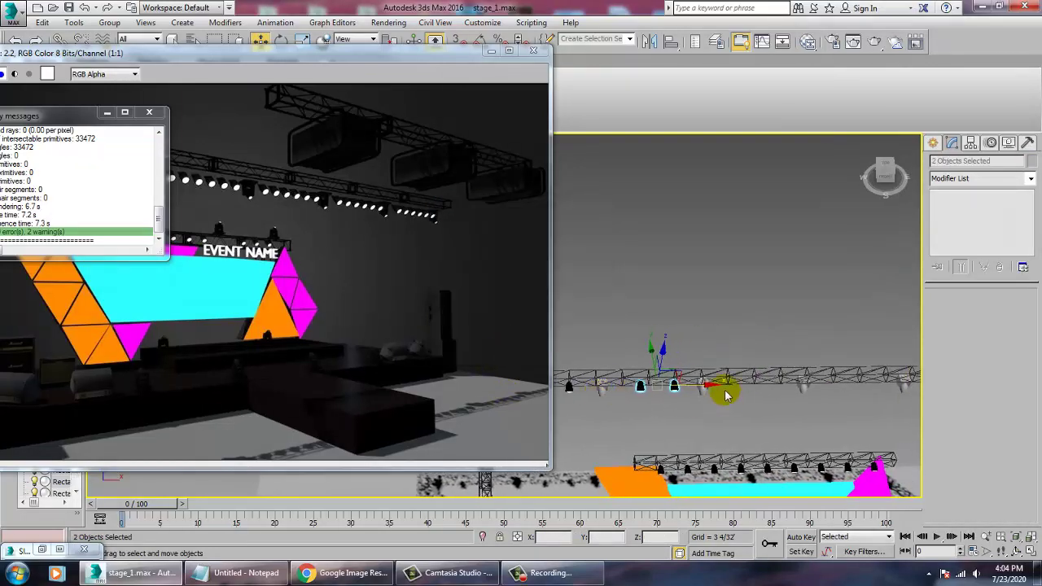
left_click_drag(710, 394, 800, 391, "shift")
left_click(528, 346)
middle_click_drag(814, 420, 697, 456)
left_click(748, 422)
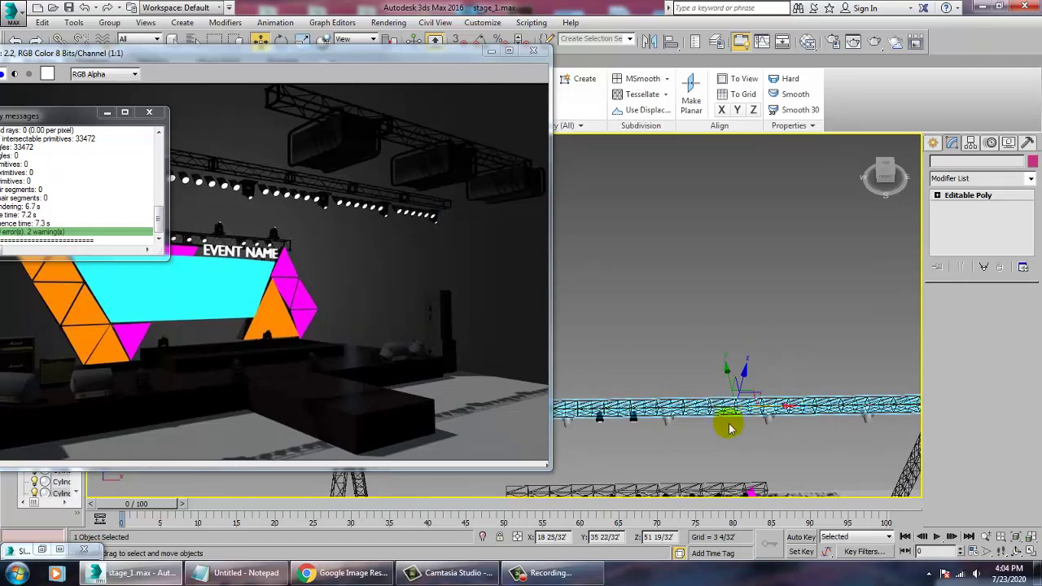
left_click_drag(728, 430, 635, 429, "shift")
left_click(588, 341)
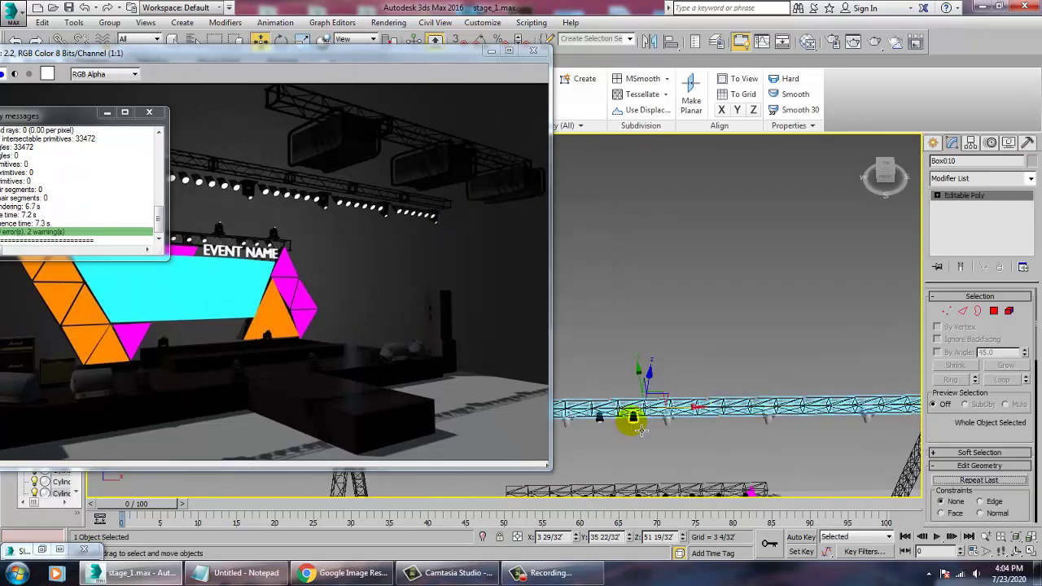
Step: Select the last textured spotlight pair and clone it successively into the three remaining gaps along the high truss to the far tower
left_click(635, 418)
left_click(600, 418, "ctrl")
left_click_drag(666, 423, 773, 439, "shift")
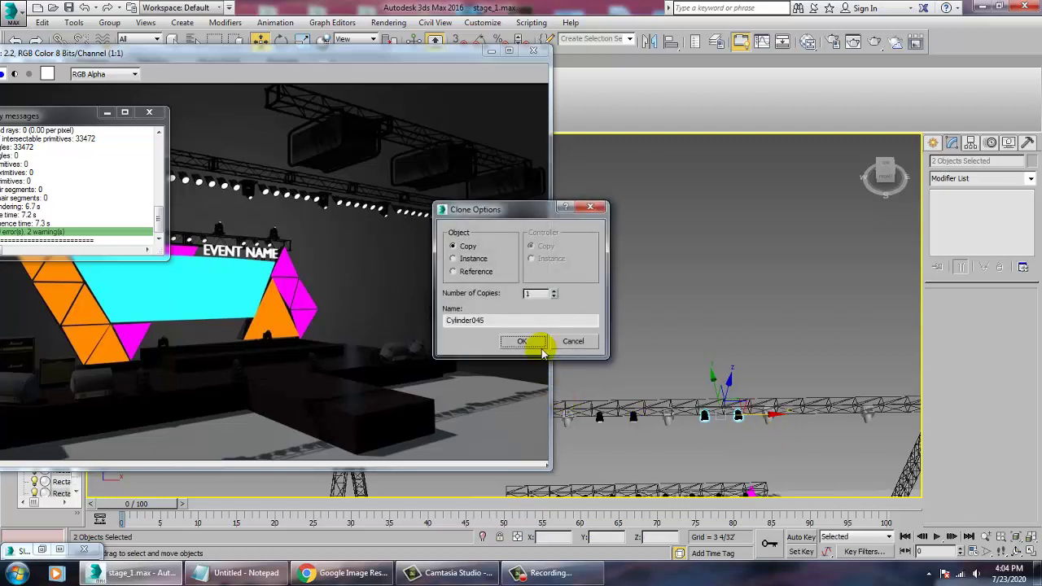
left_click(535, 346)
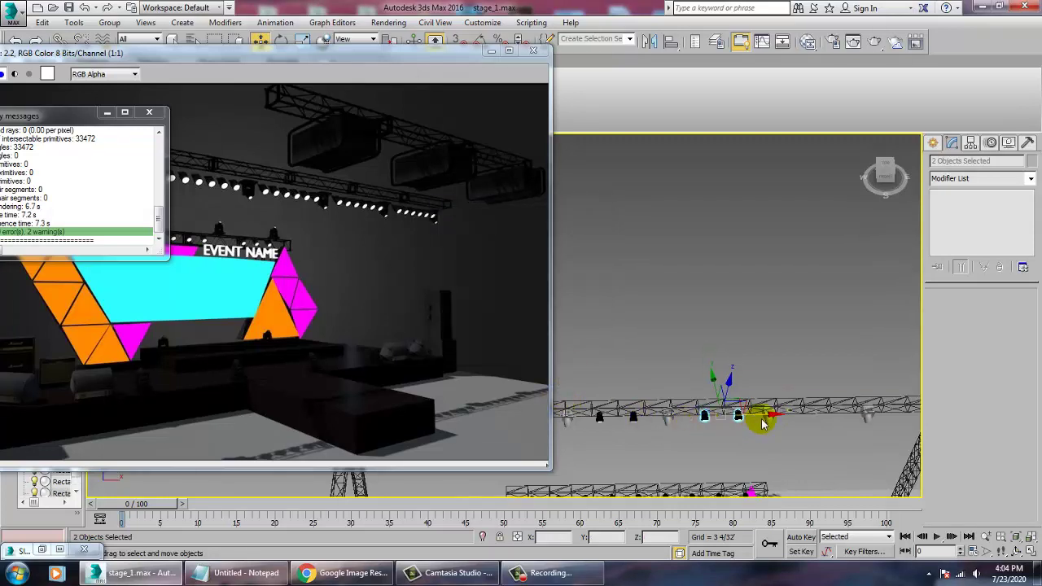
left_click_drag(773, 427, 875, 420, "shift")
left_click(525, 342)
middle_click_drag(811, 379, 613, 384)
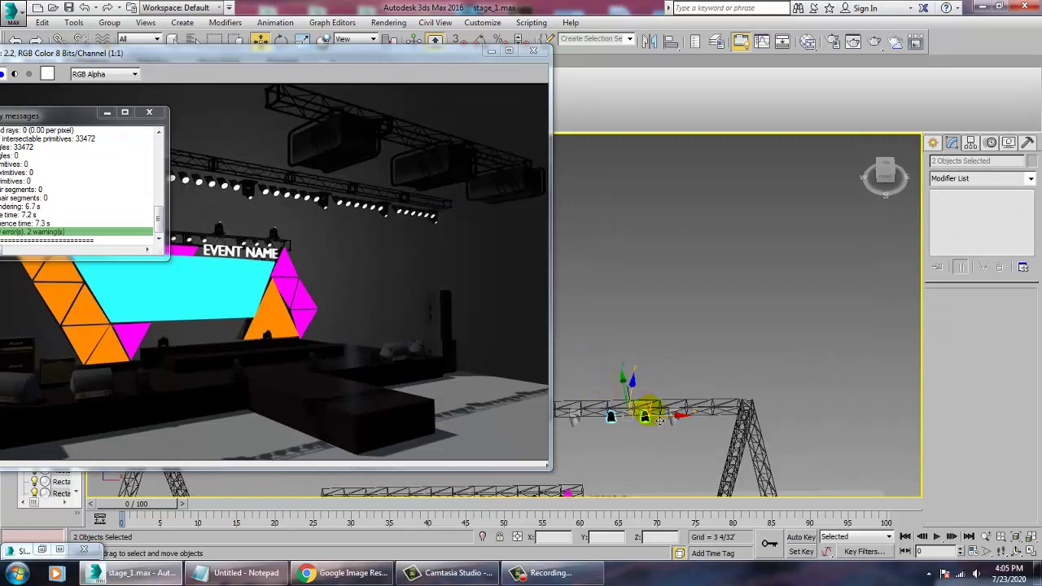
left_click_drag(678, 429, 763, 434)
left_click(525, 343)
Step: Select the long, low box with the speckled texture running along the foot of the orange and magenta stage panels
middle_click_drag(707, 390, 766, 400, "alt")
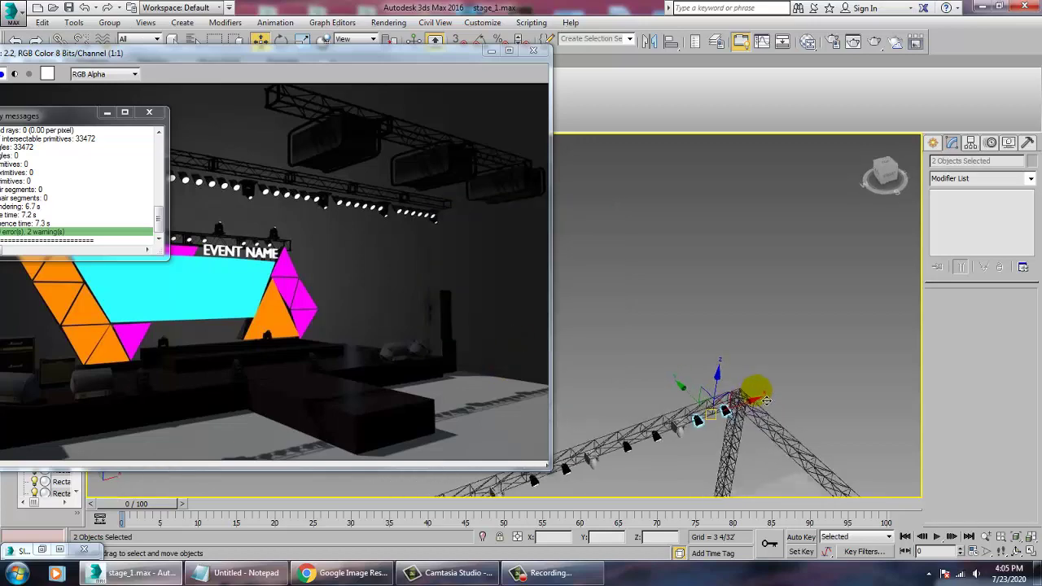
middle_click_drag(635, 435, 671, 368)
scroll(663, 338, "down", 3)
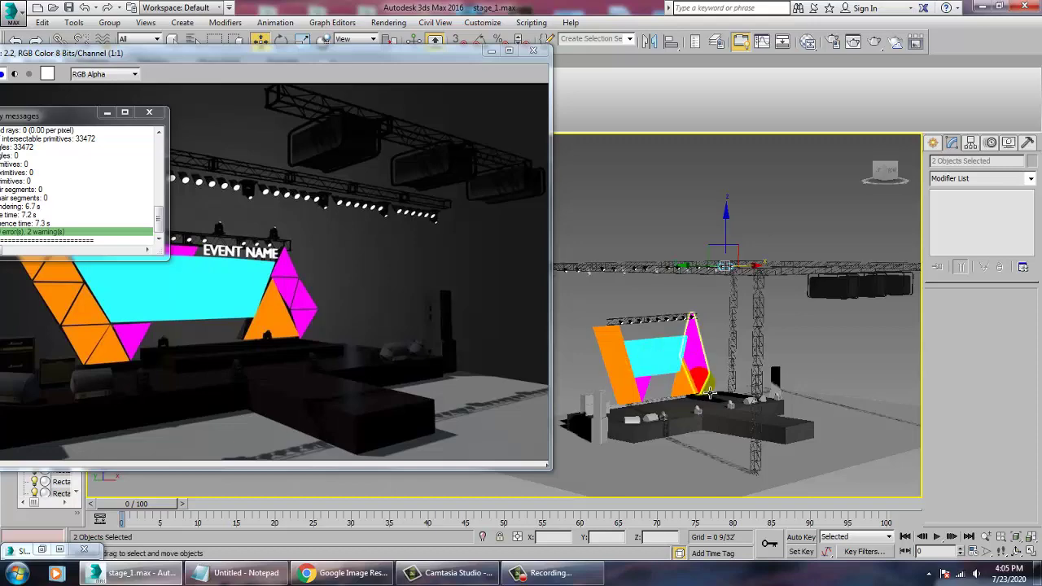
middle_click_drag(705, 384, 730, 388, "alt")
scroll(670, 380, "up", 5)
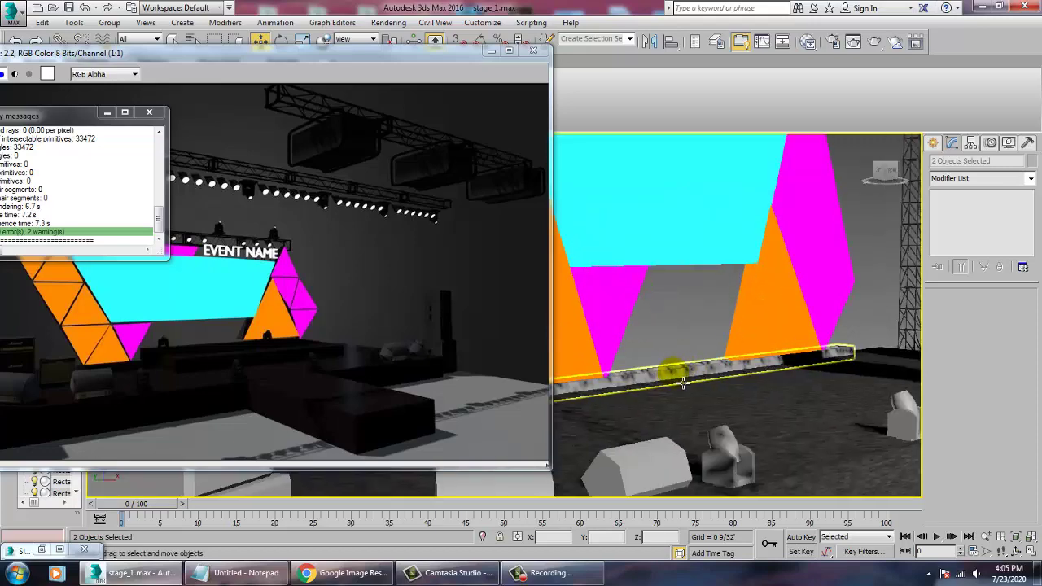
left_click(670, 381)
scroll(671, 379, "down", 6)
middle_click_drag(733, 412, 694, 368, "alt")
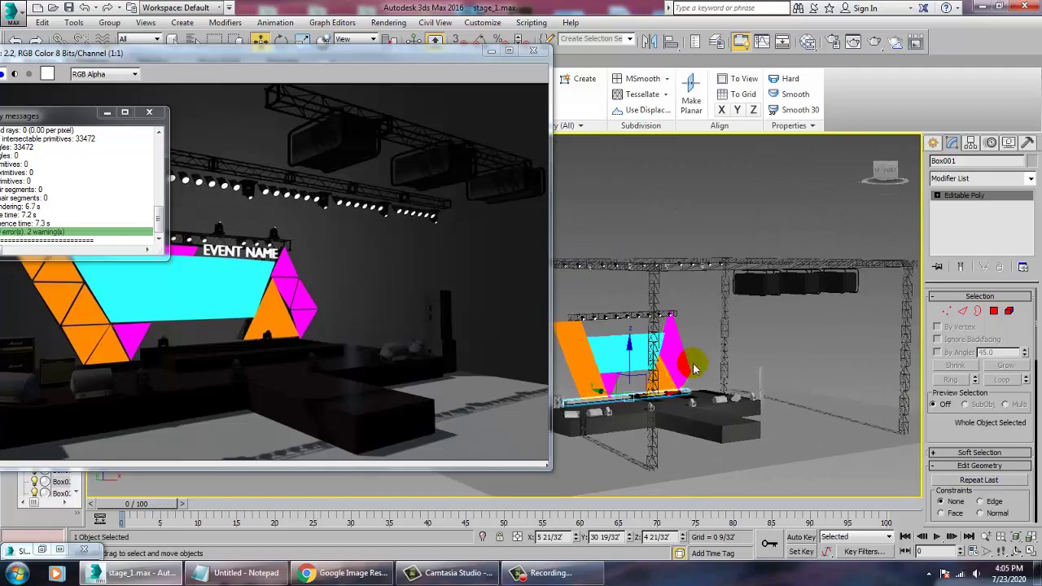